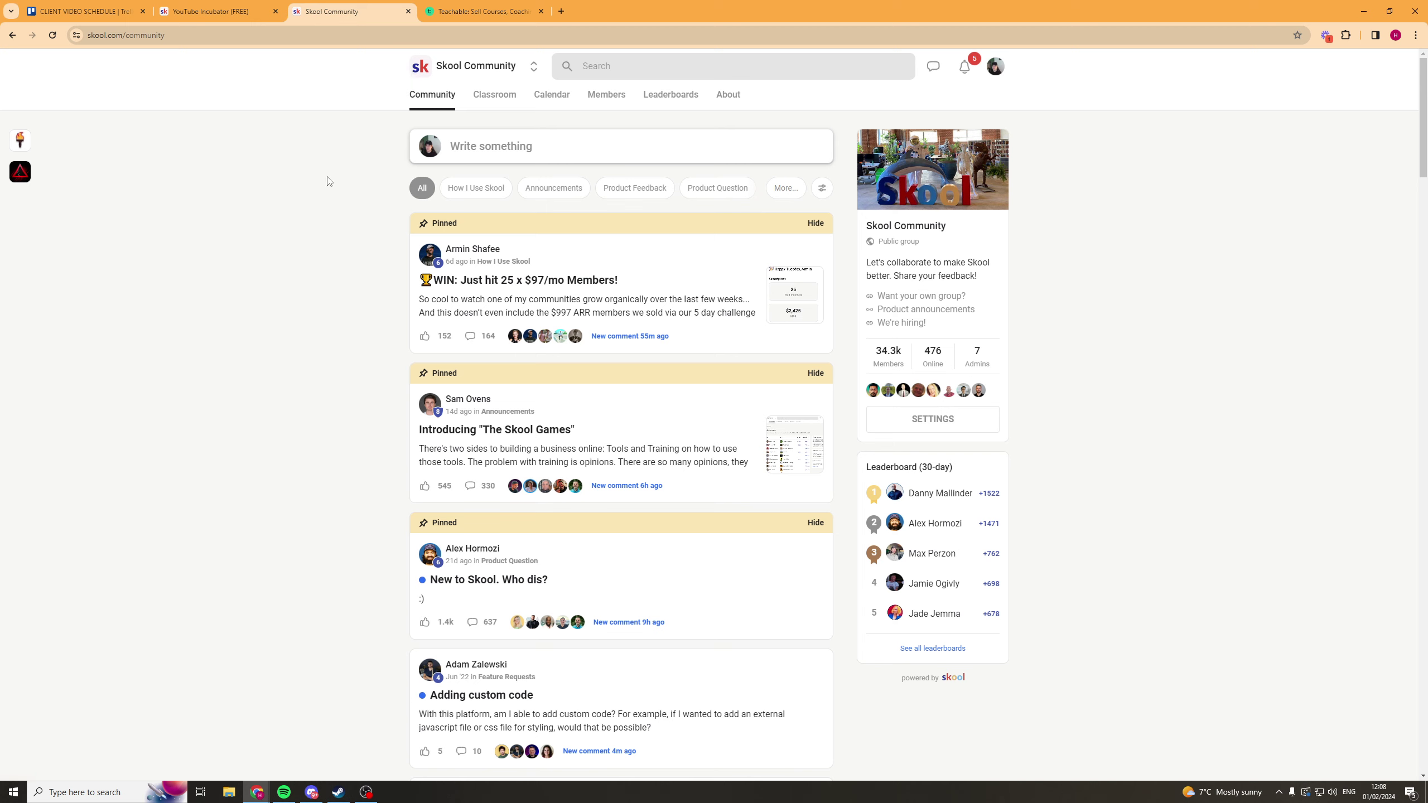
Start a new community post, check its category options, then discard it
scroll(342, 190, "down", 1)
scroll(357, 232, "up", 1)
scroll(366, 223, "down", 15)
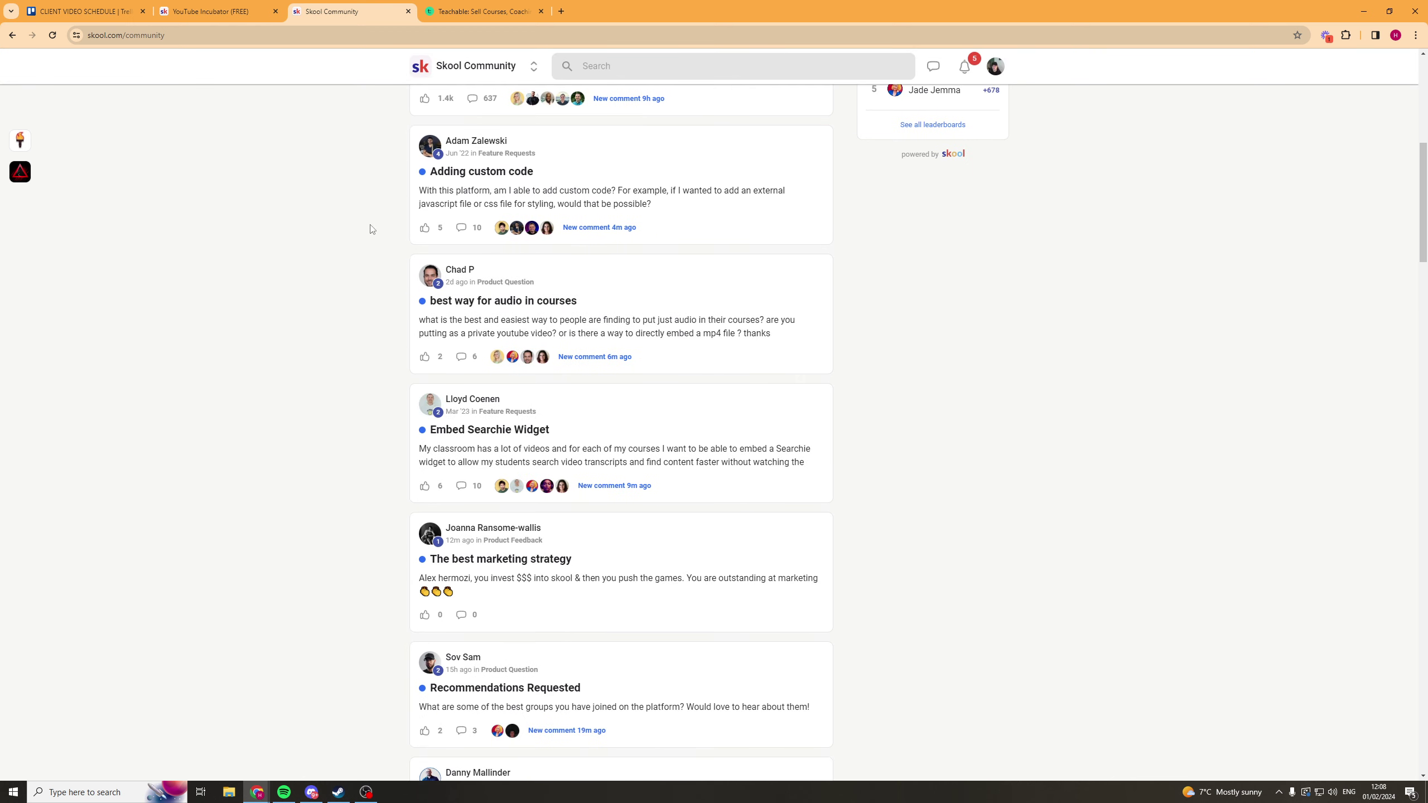
scroll(340, 461, "down", 5)
scroll(338, 338, "up", 20)
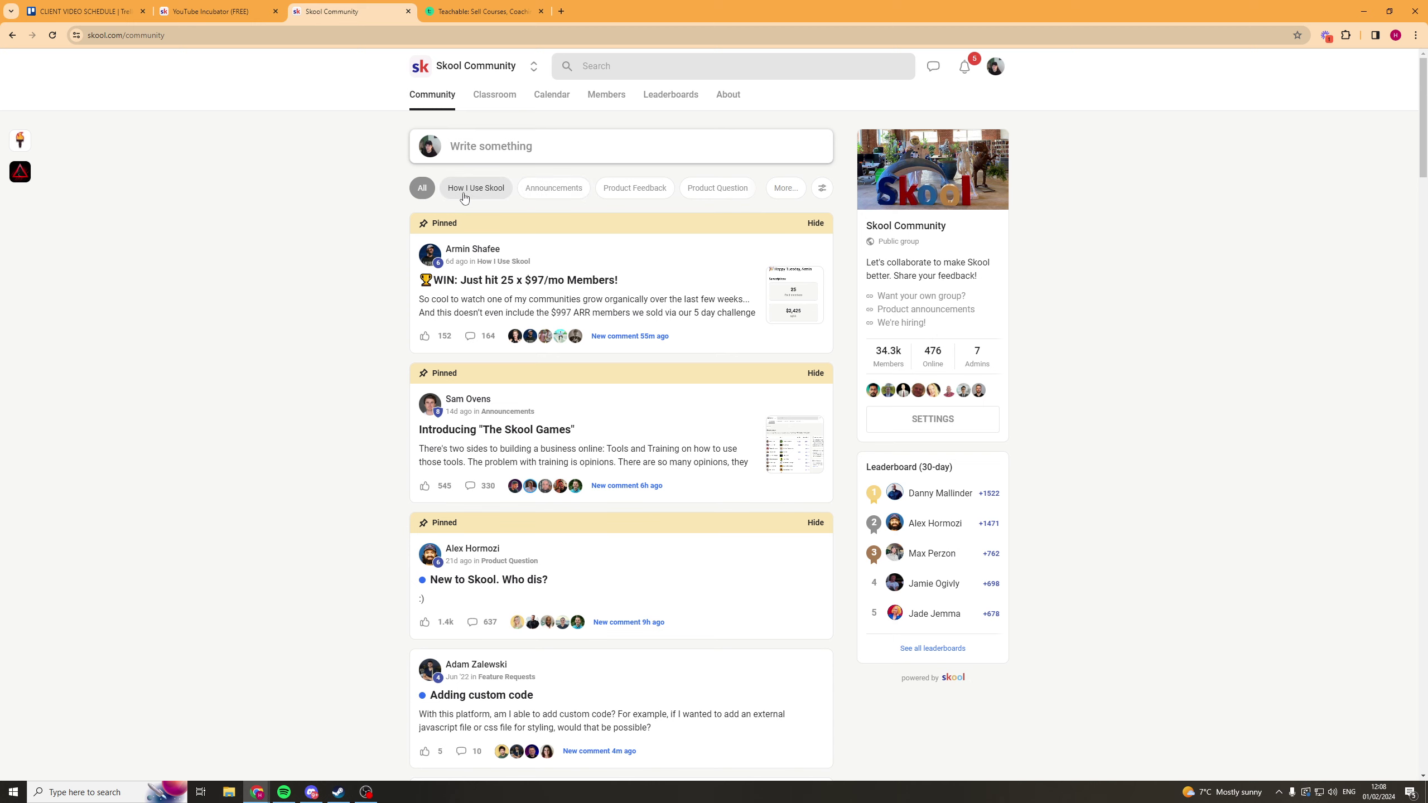
left_click(481, 152)
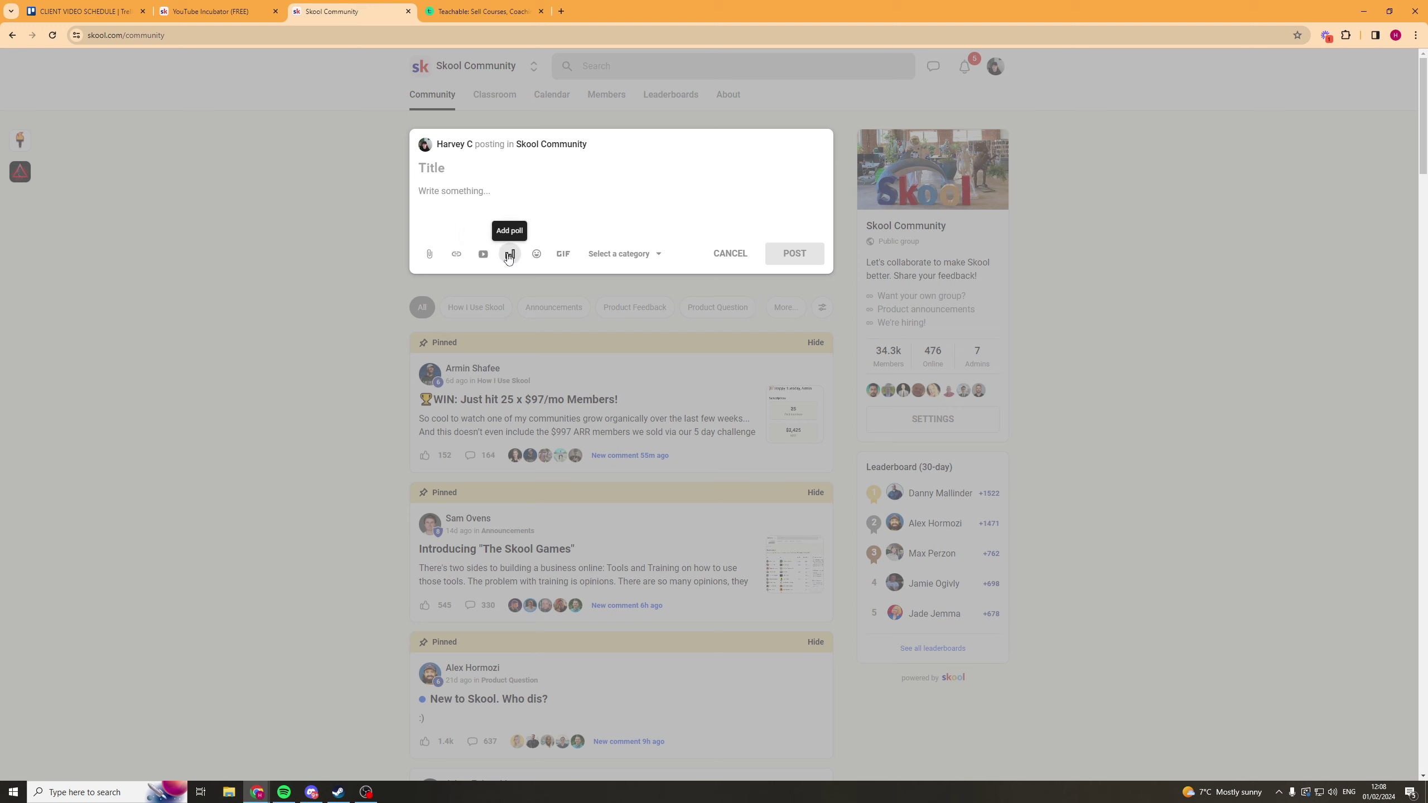
left_click(637, 254)
scroll(491, 364, "down", 2)
scroll(326, 286, "up", 2)
left_click(326, 286)
left_click(381, 260)
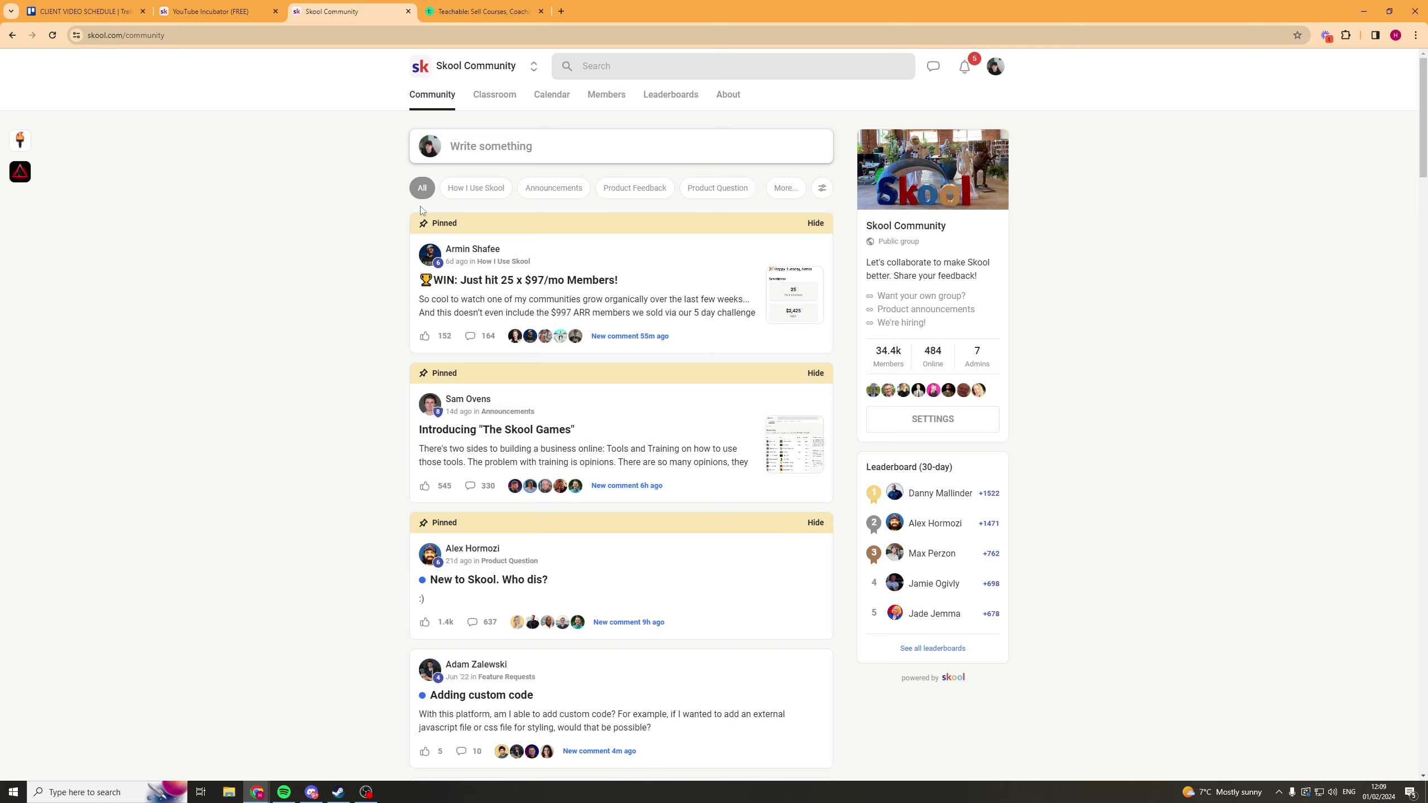
Scroll through the community feed's posts
middle_click(376, 195)
scroll(354, 262, "down", 3)
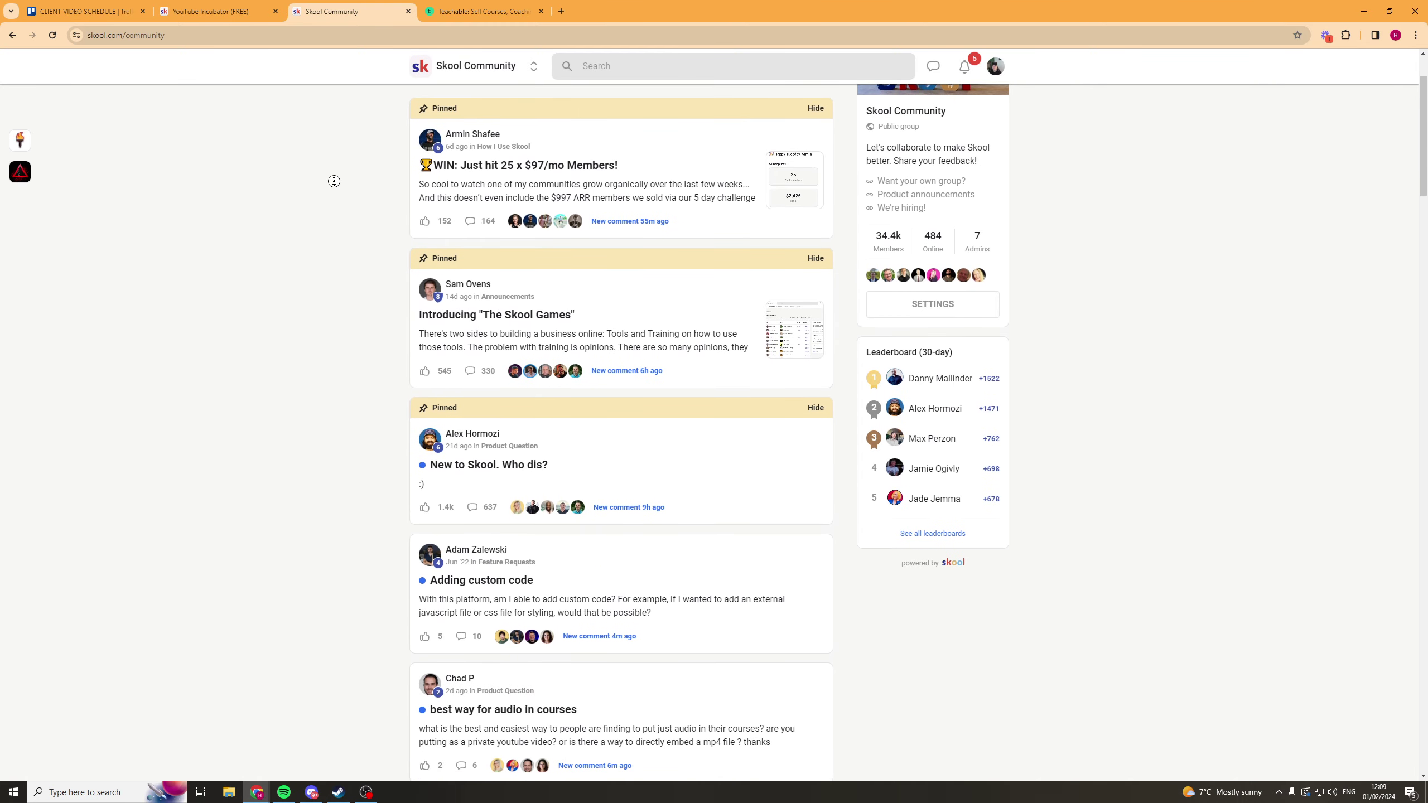
scroll(334, 200, "down", 4)
left_click(336, 203)
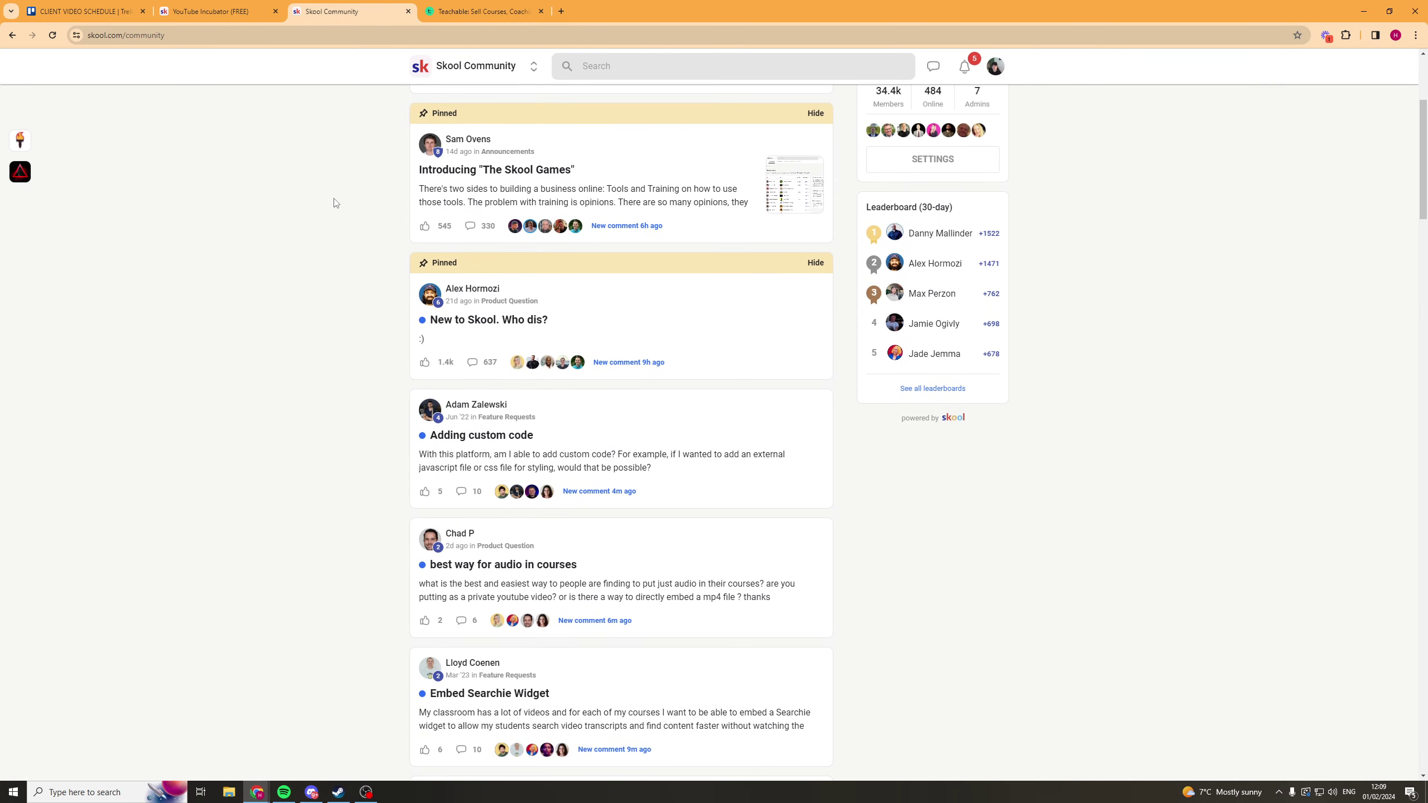
scroll(338, 258, "down", 2)
scroll(318, 220, "up", 7)
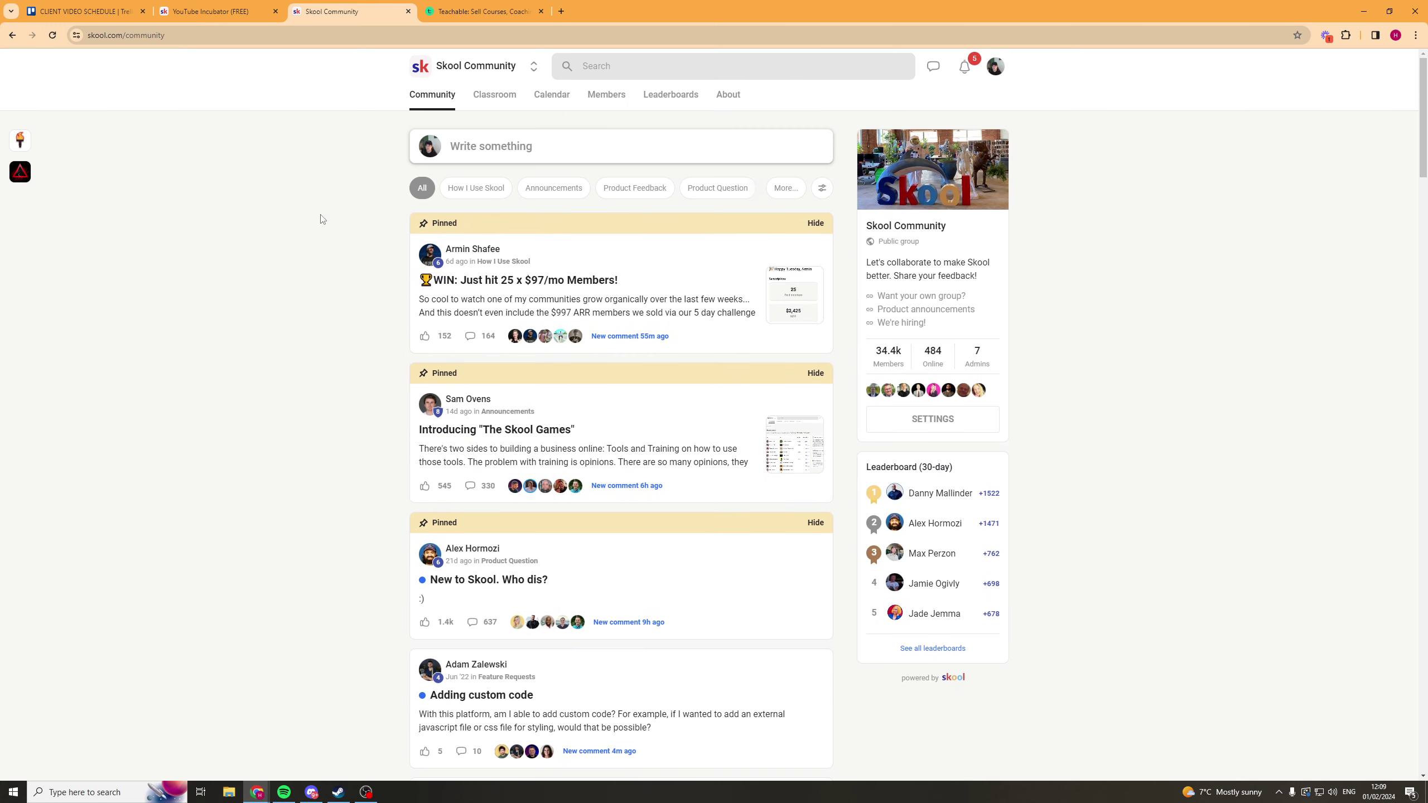
scroll(328, 240, "down", 6)
scroll(332, 286, "down", 2)
left_click(625, 211)
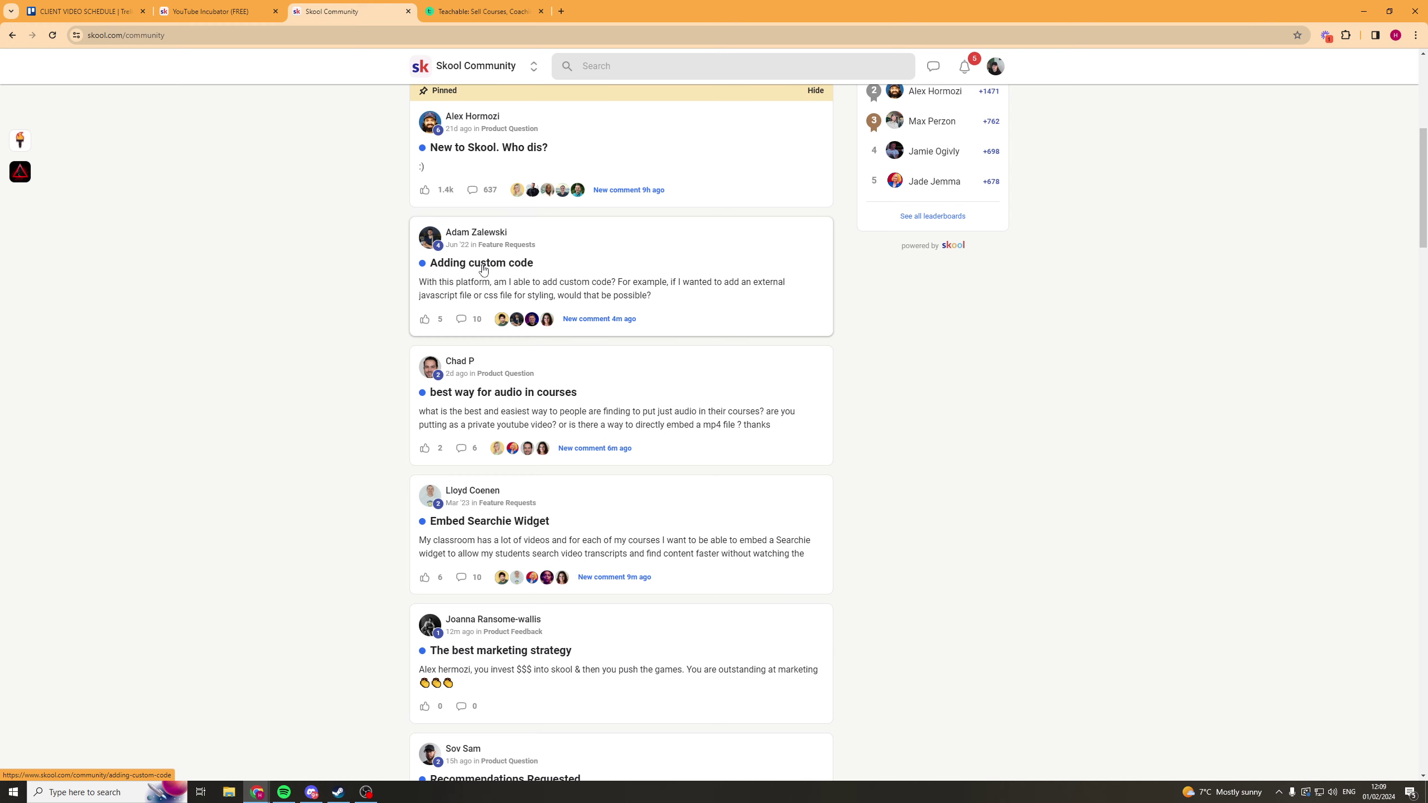
Read the Adding custom code post and its comments, then return to the feed
left_click(628, 266)
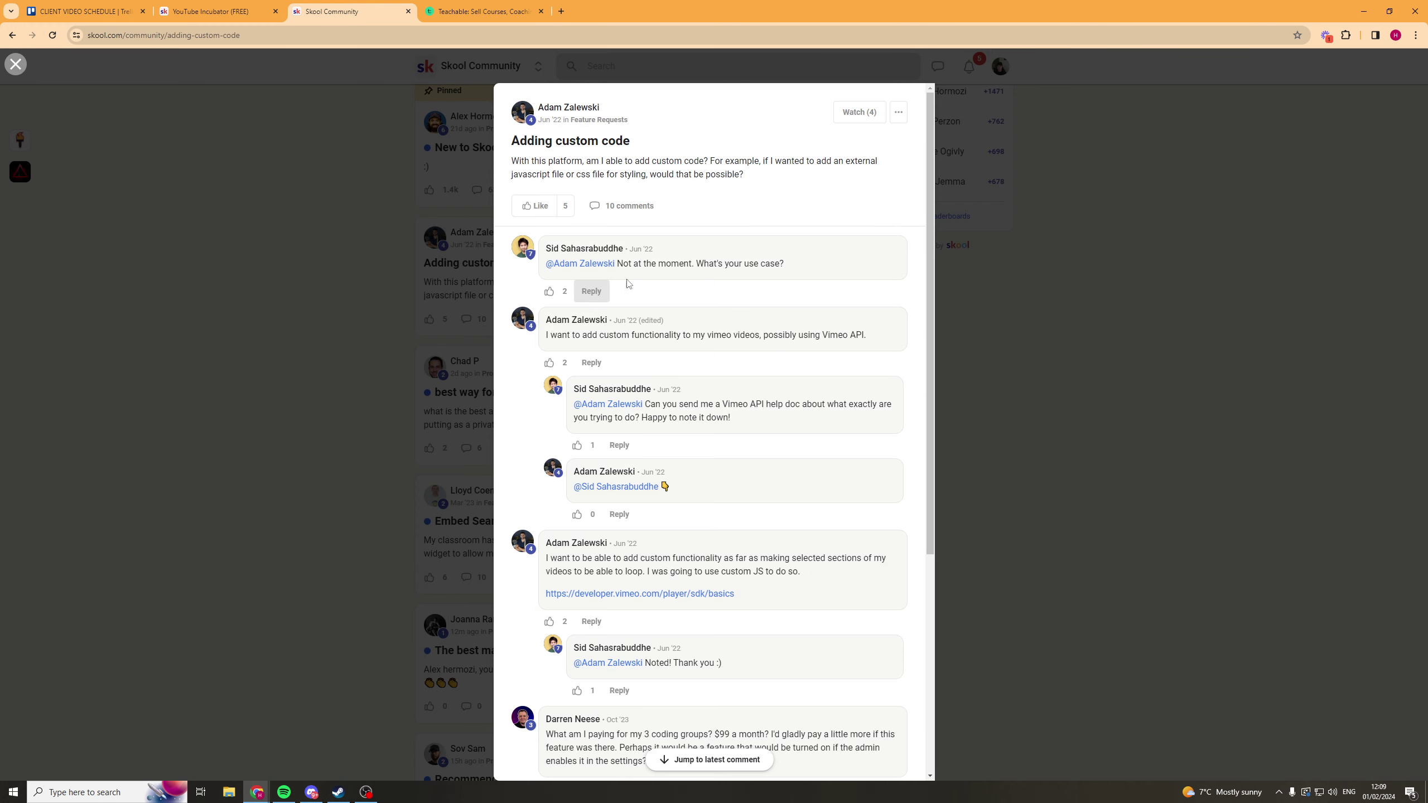
scroll(639, 280, "down", 5)
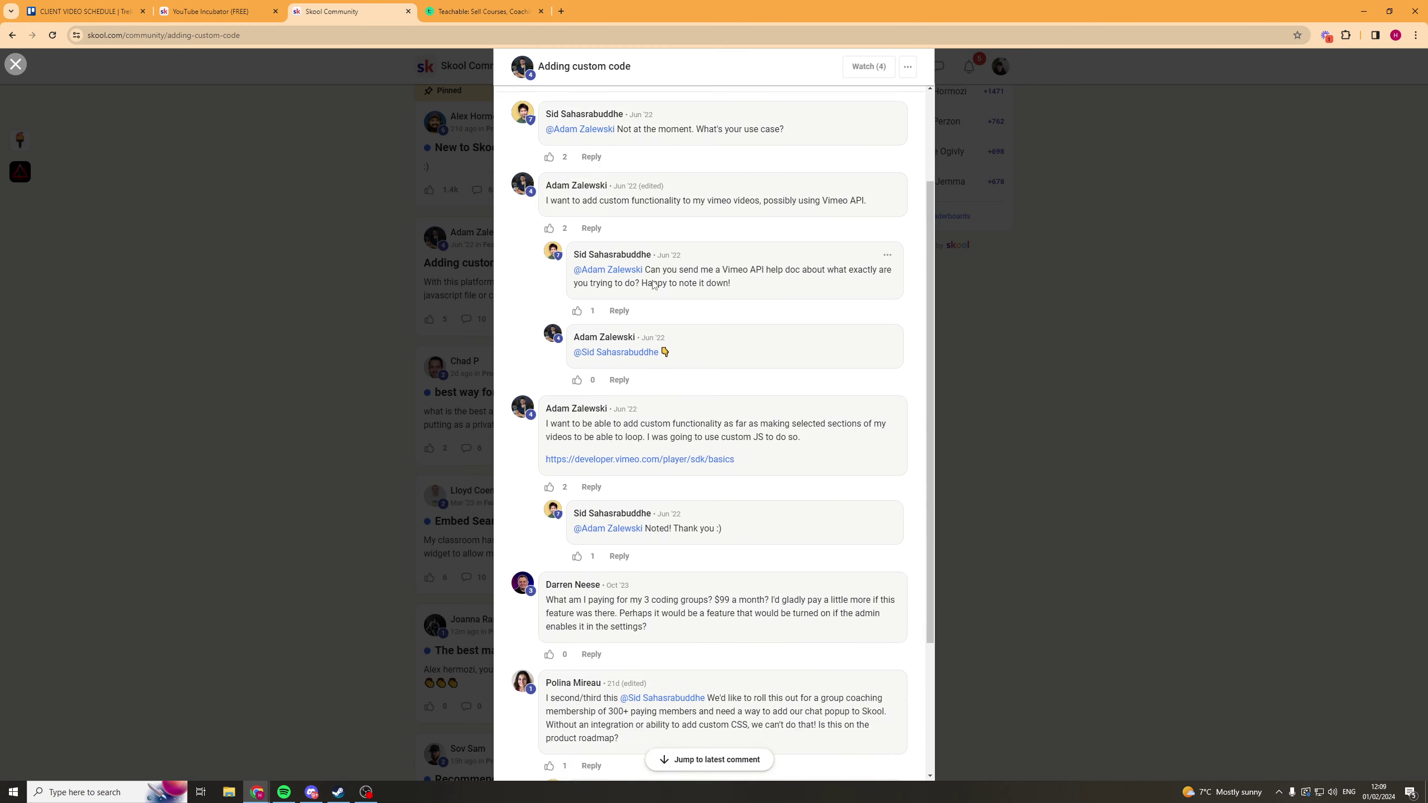
left_click(1140, 553)
scroll(721, 504, "up", 2)
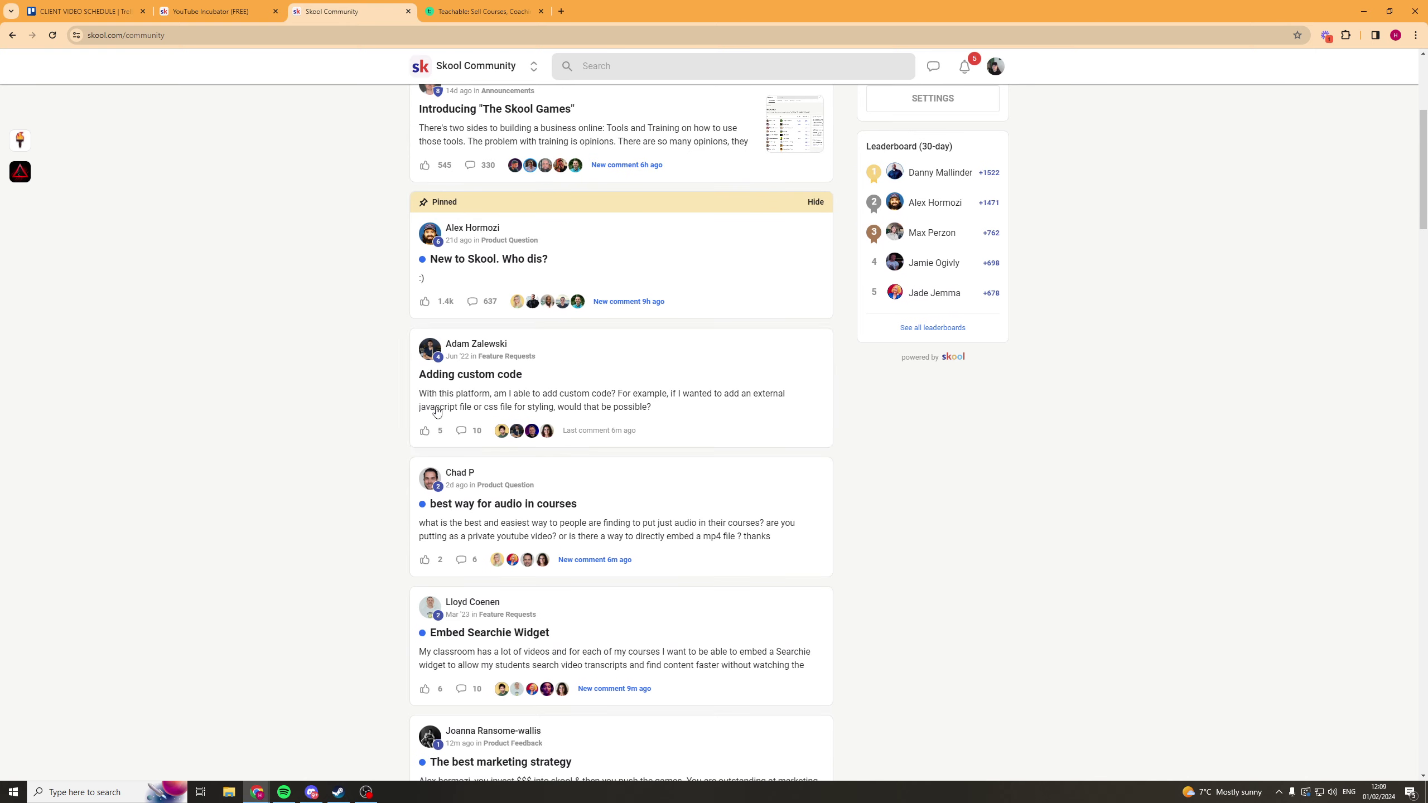
scroll(384, 396, "up", 6)
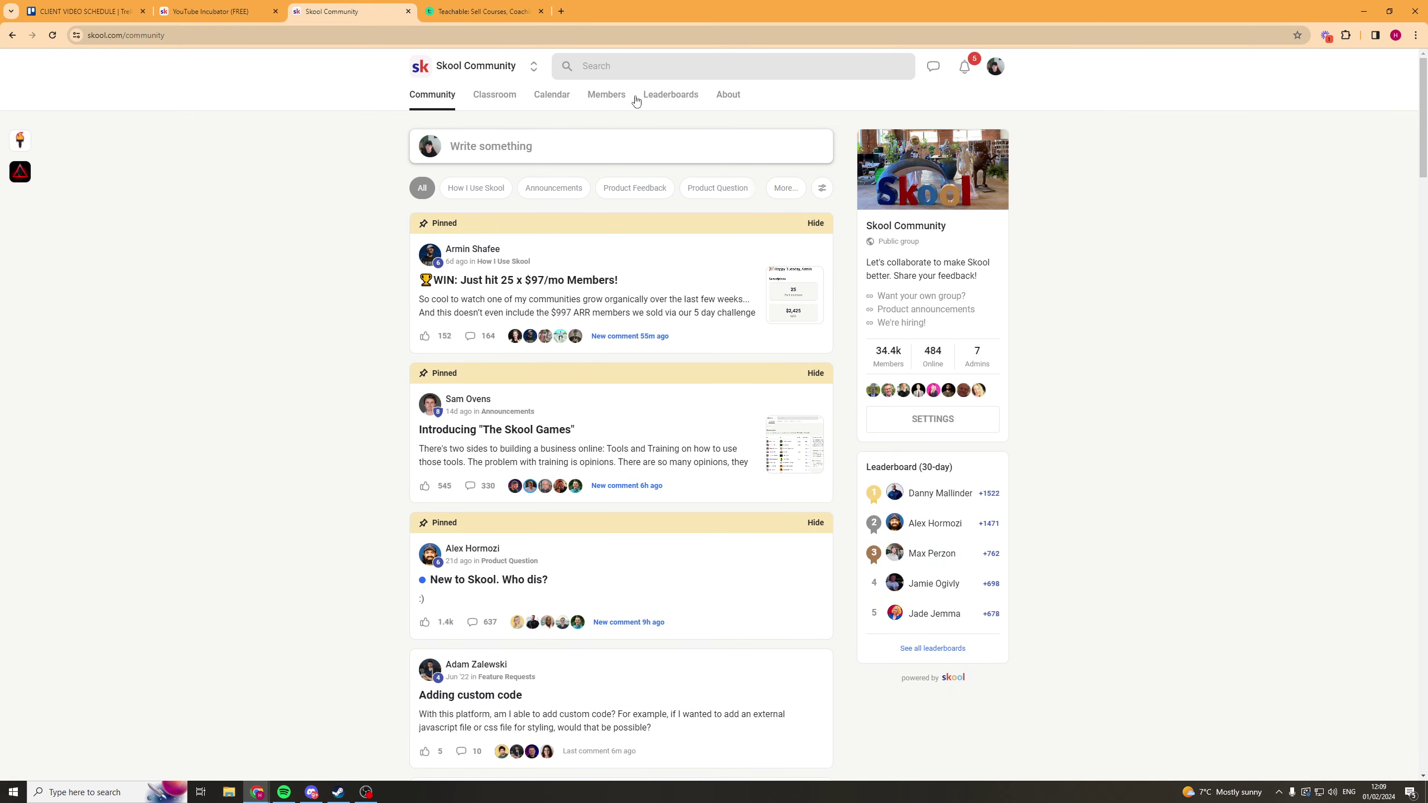
scroll(619, 619, "down", 3)
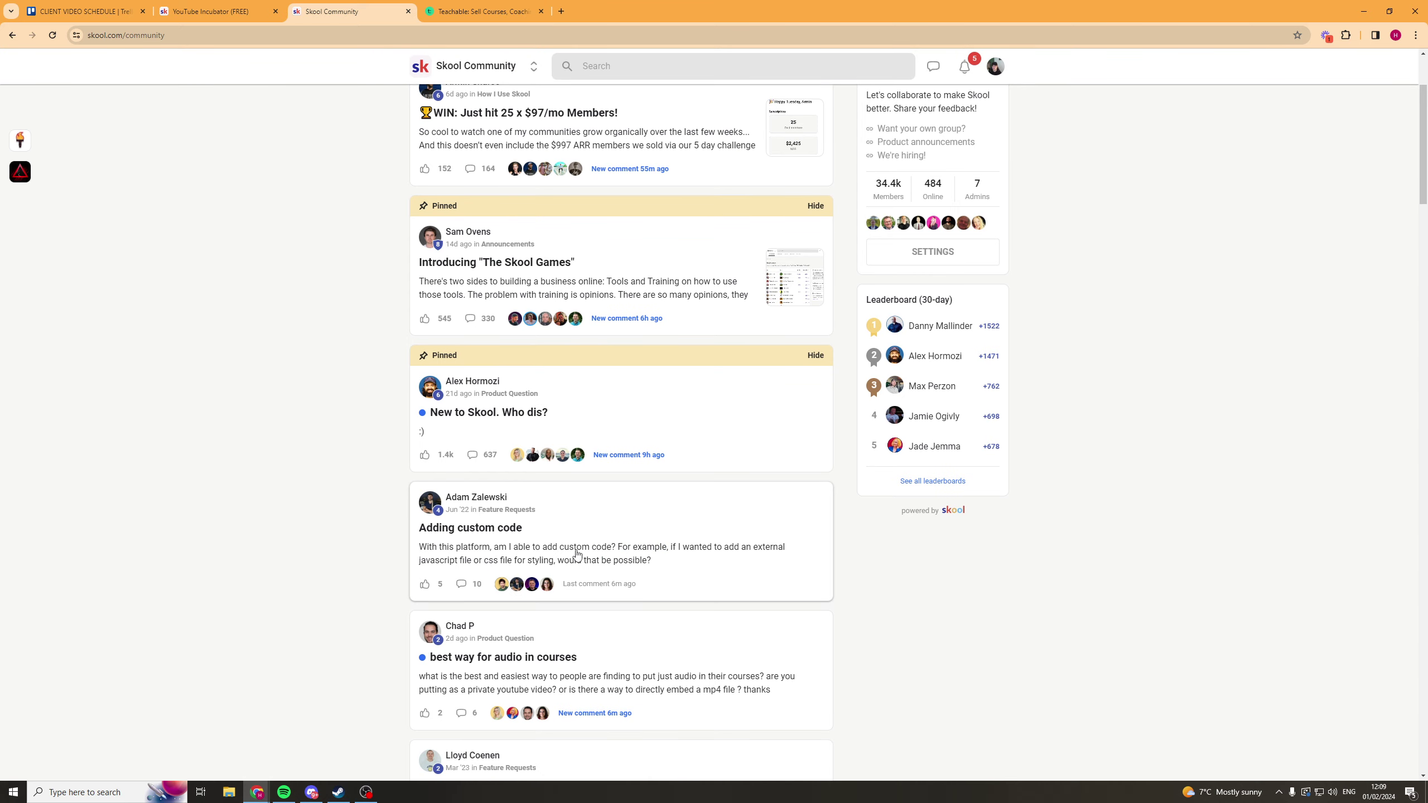
scroll(227, 256, "up", 3)
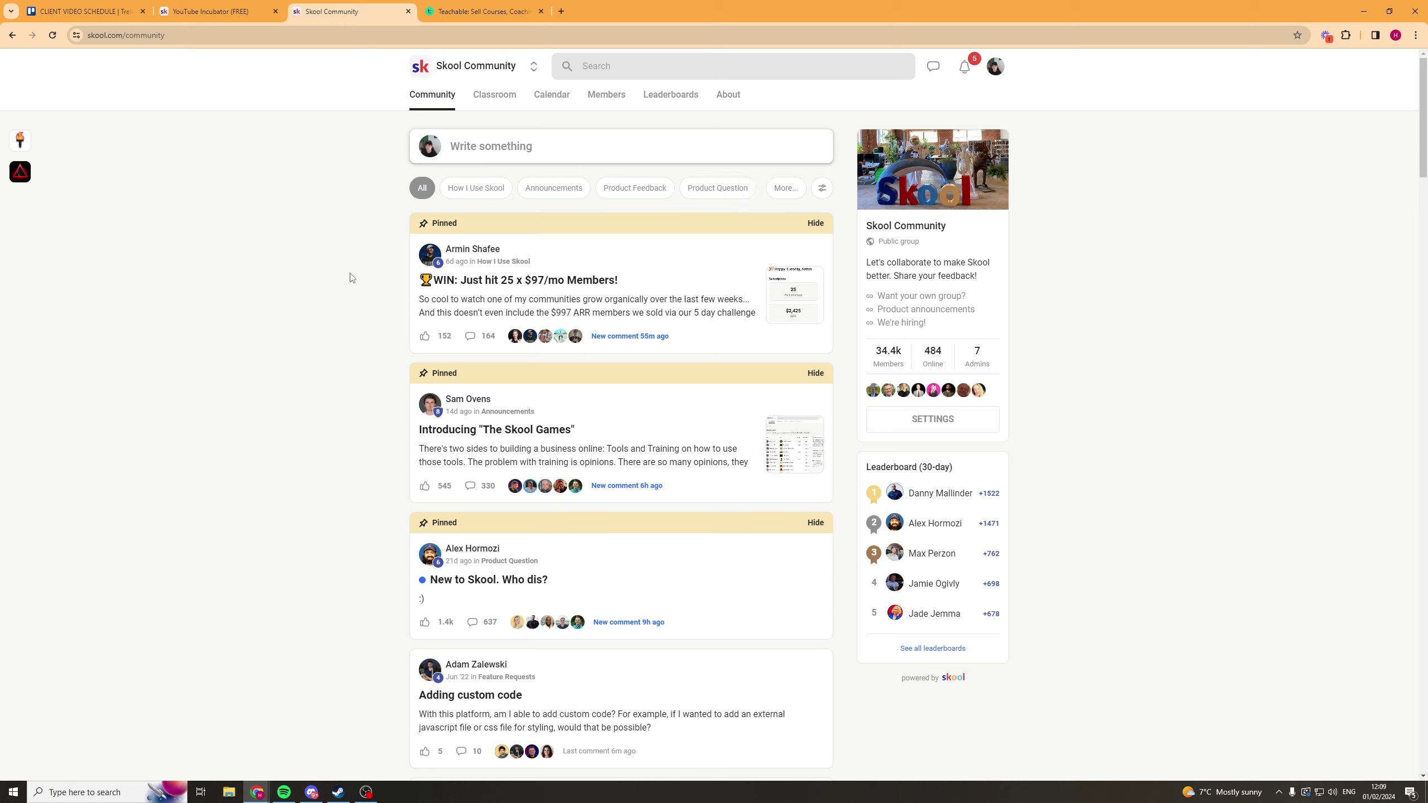
Open Skool 101 from the Classroom and play How Skool works from about 16:35
left_click(477, 102)
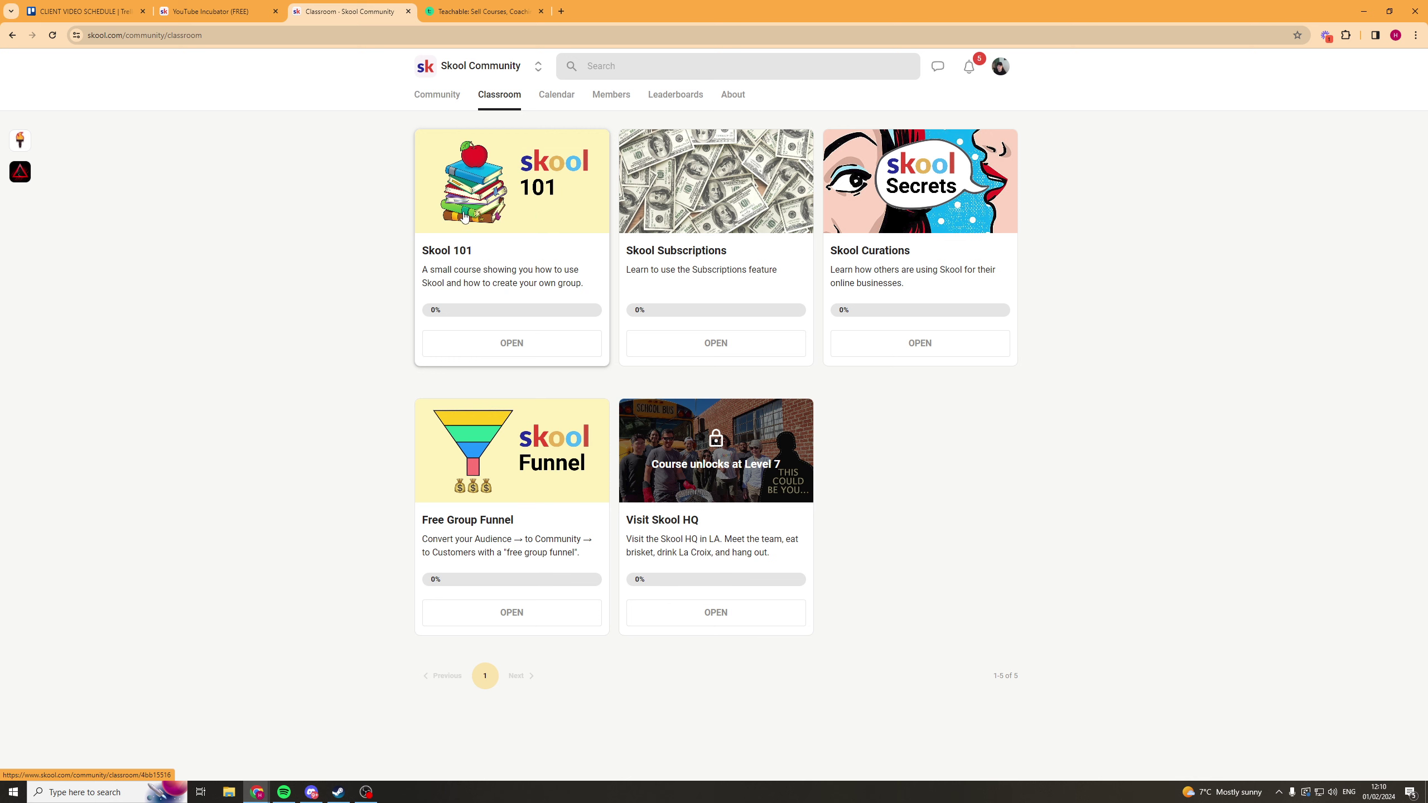
left_click(507, 225)
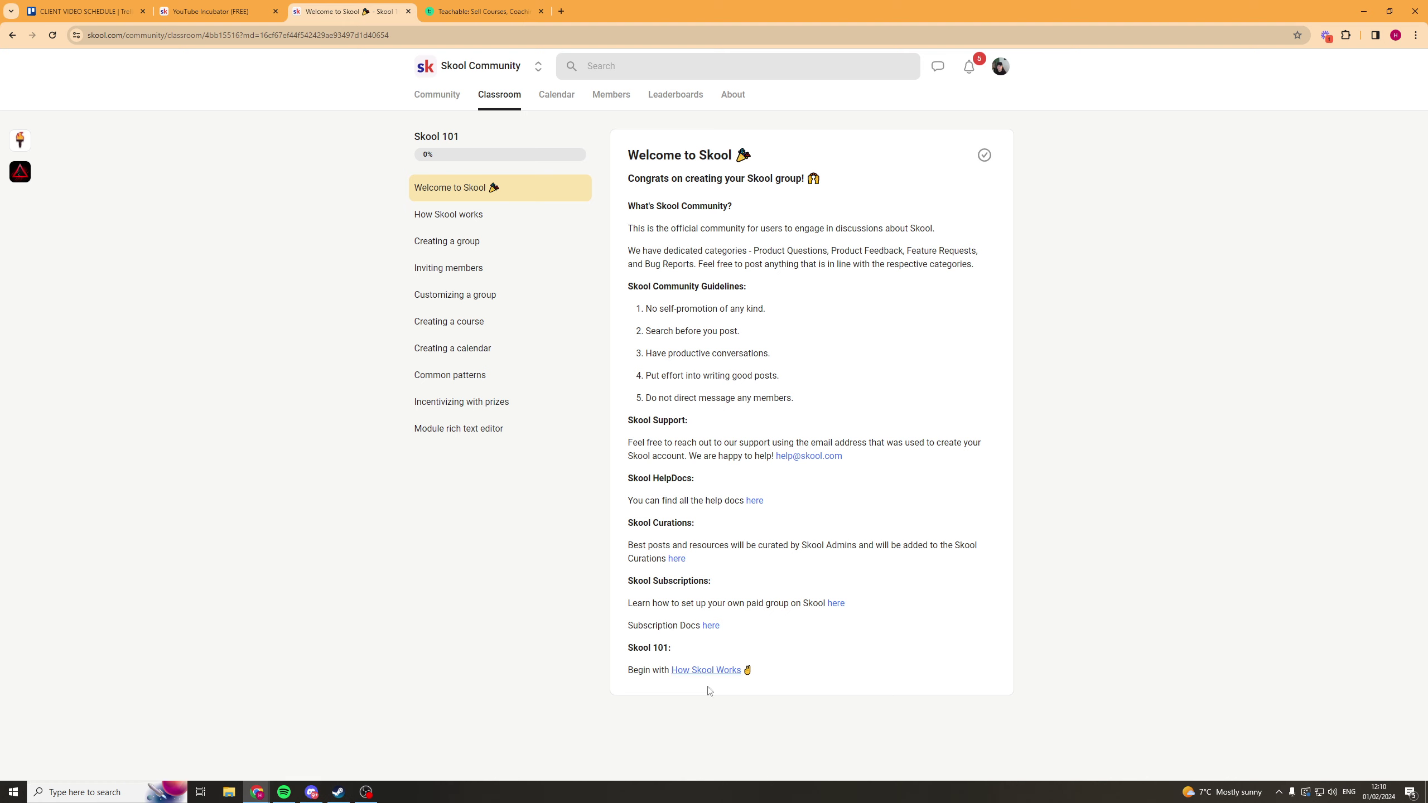
left_click(495, 214)
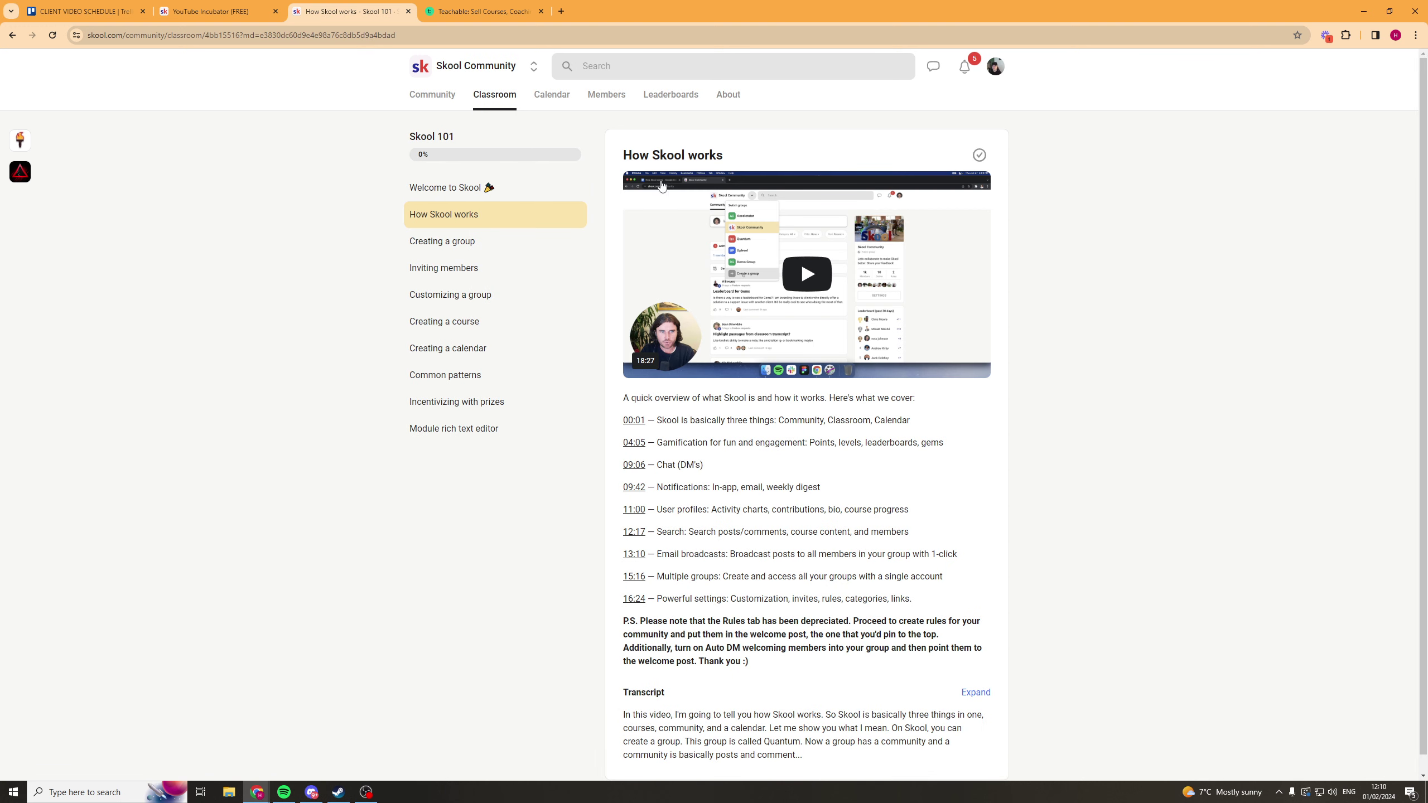
left_click(793, 297)
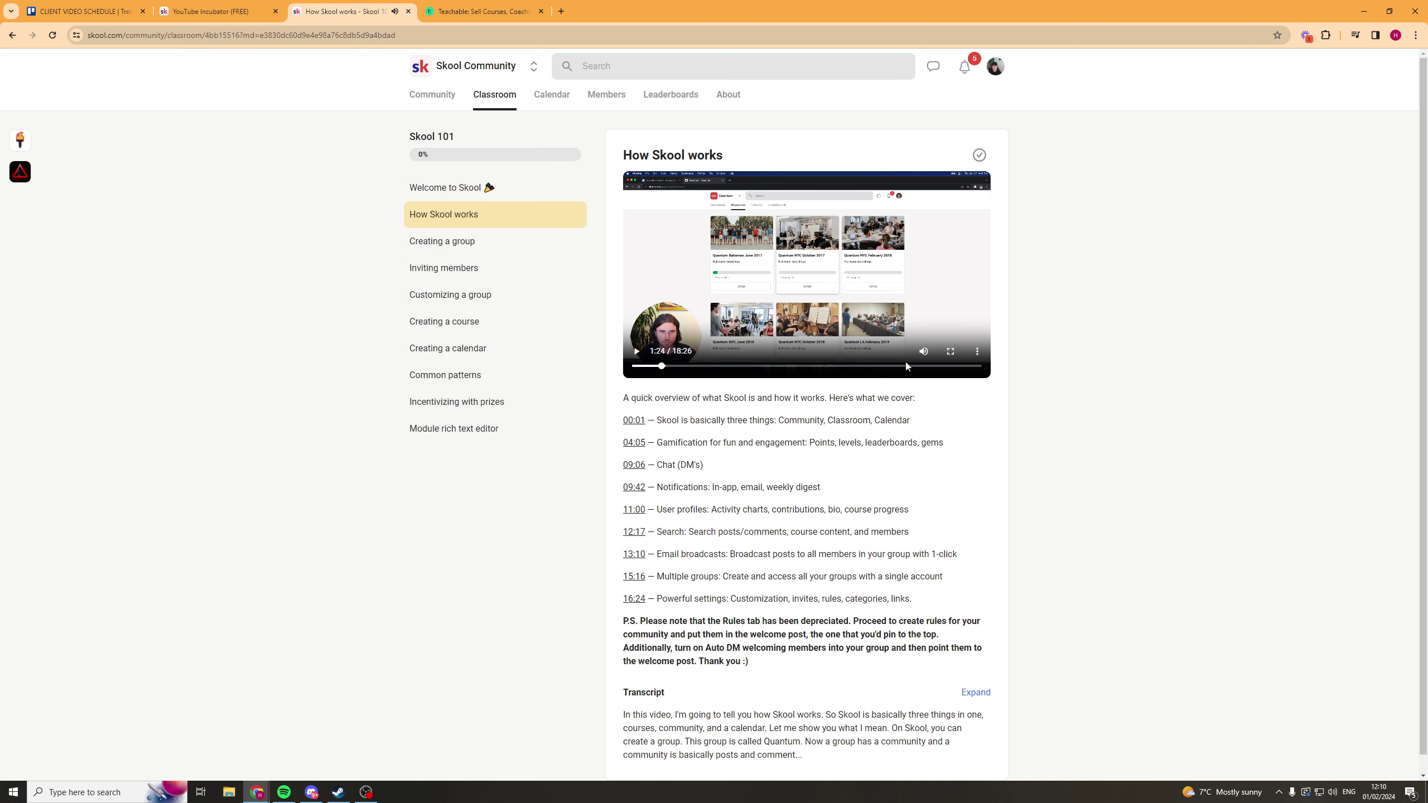
left_click_drag(701, 381, 945, 371)
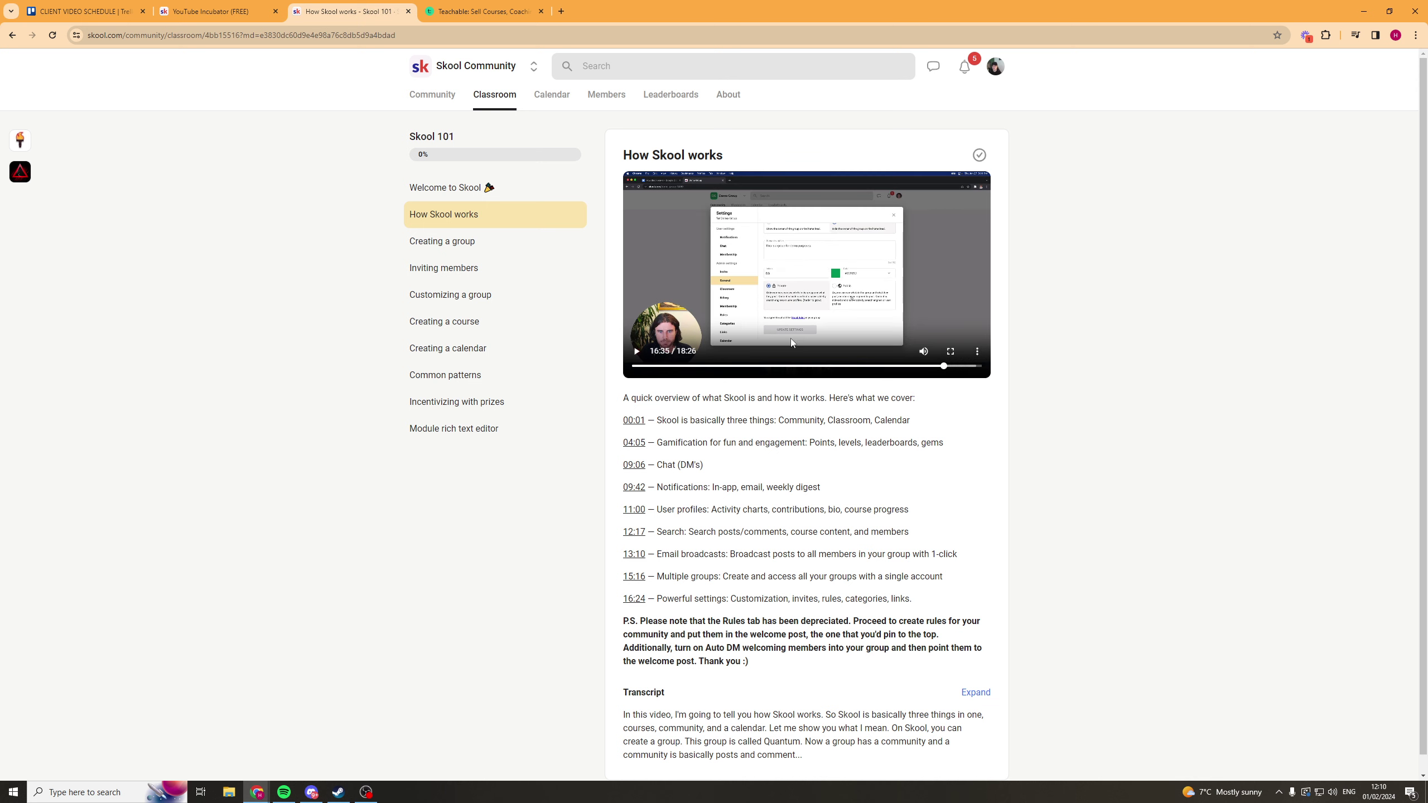
scroll(681, 443, "down", 1)
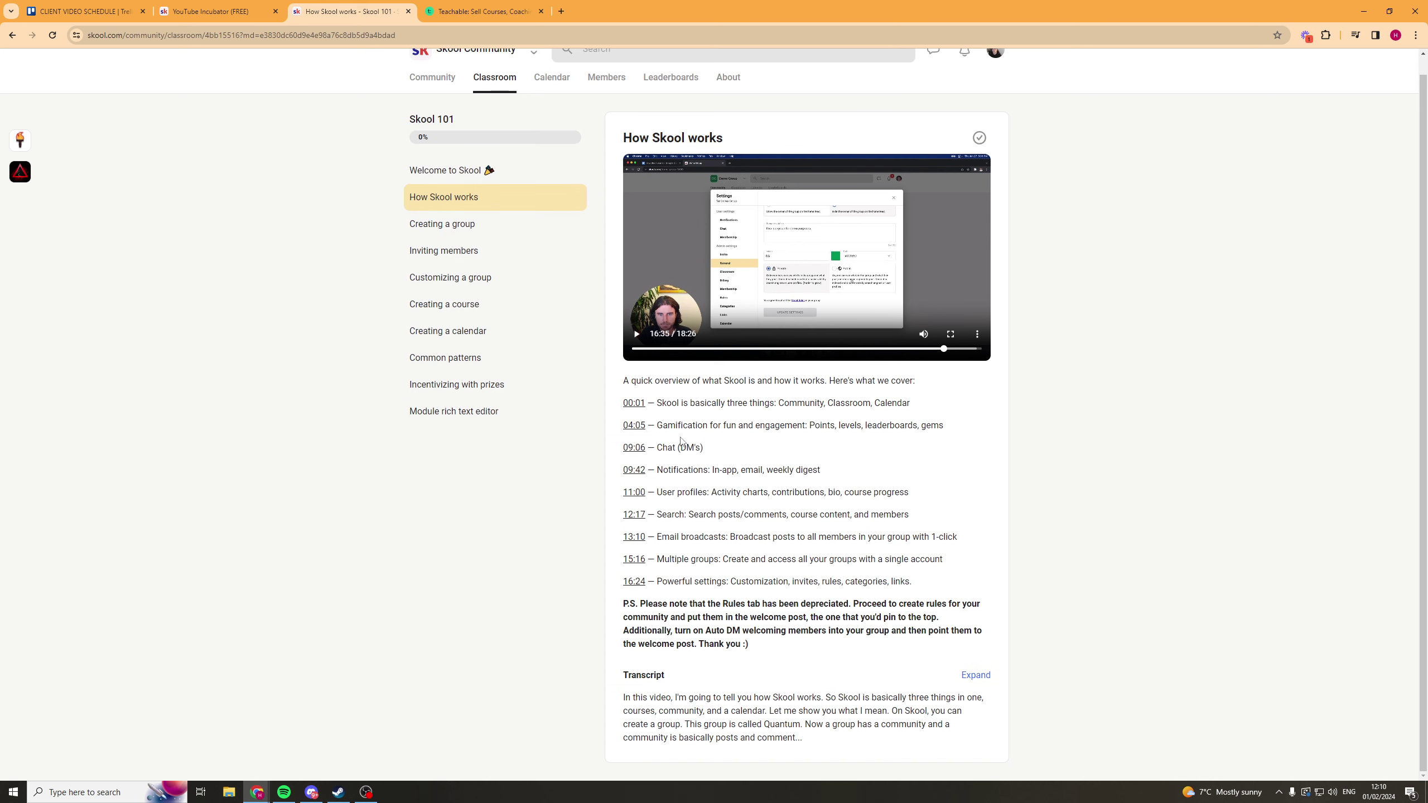
Step through Skool 101's lessons from Creating a group to Module rich text editor
left_click(449, 224)
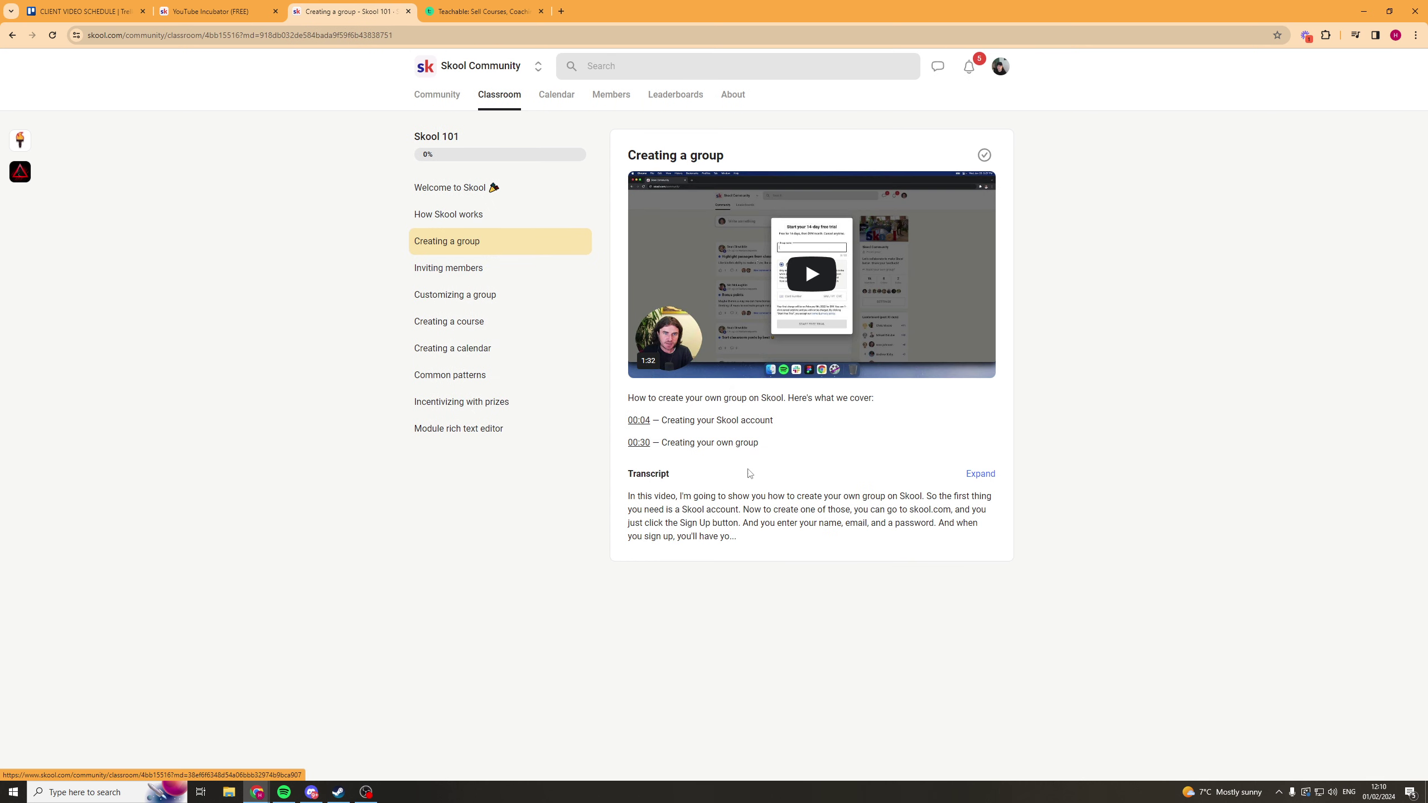
left_click(456, 272)
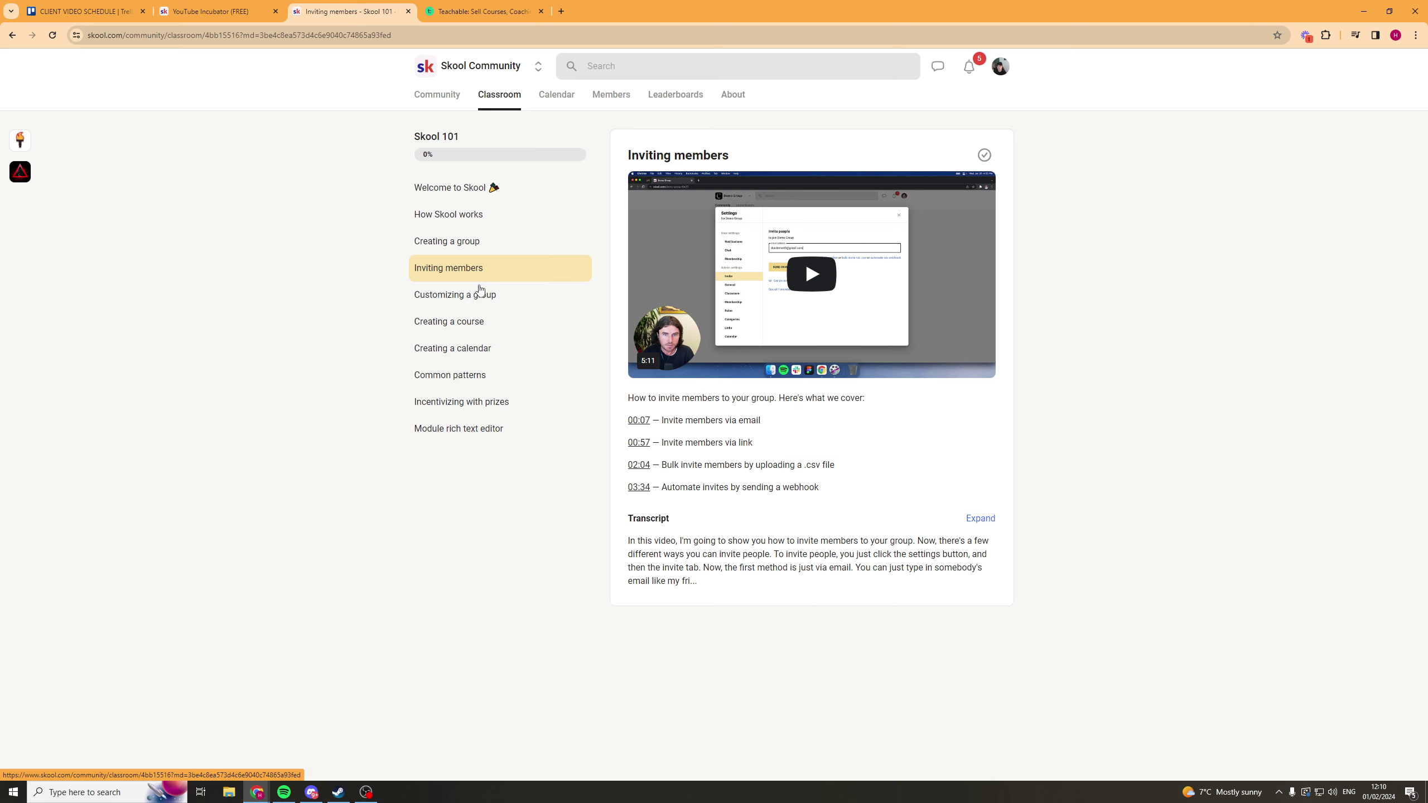
left_click(481, 294)
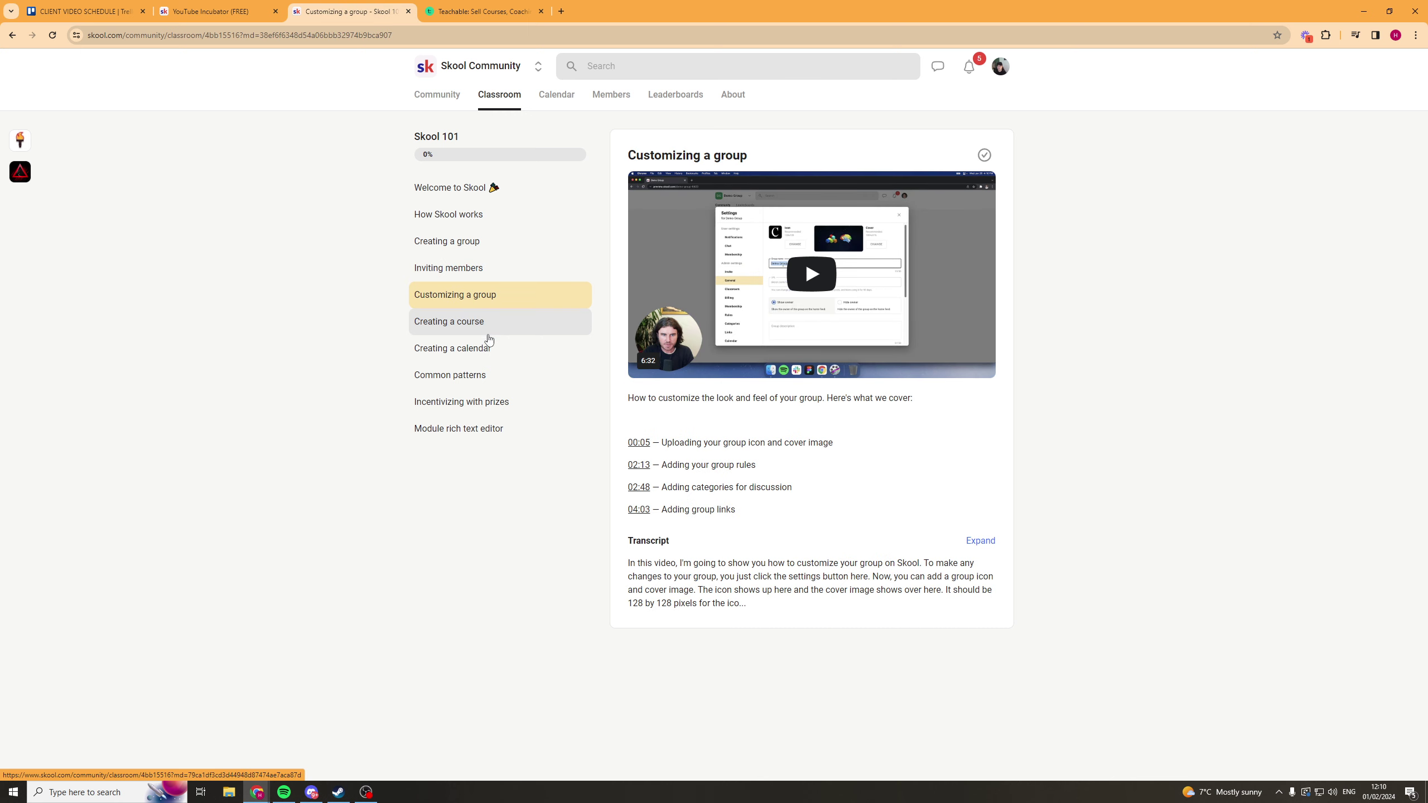
left_click(487, 329)
left_click(565, 349)
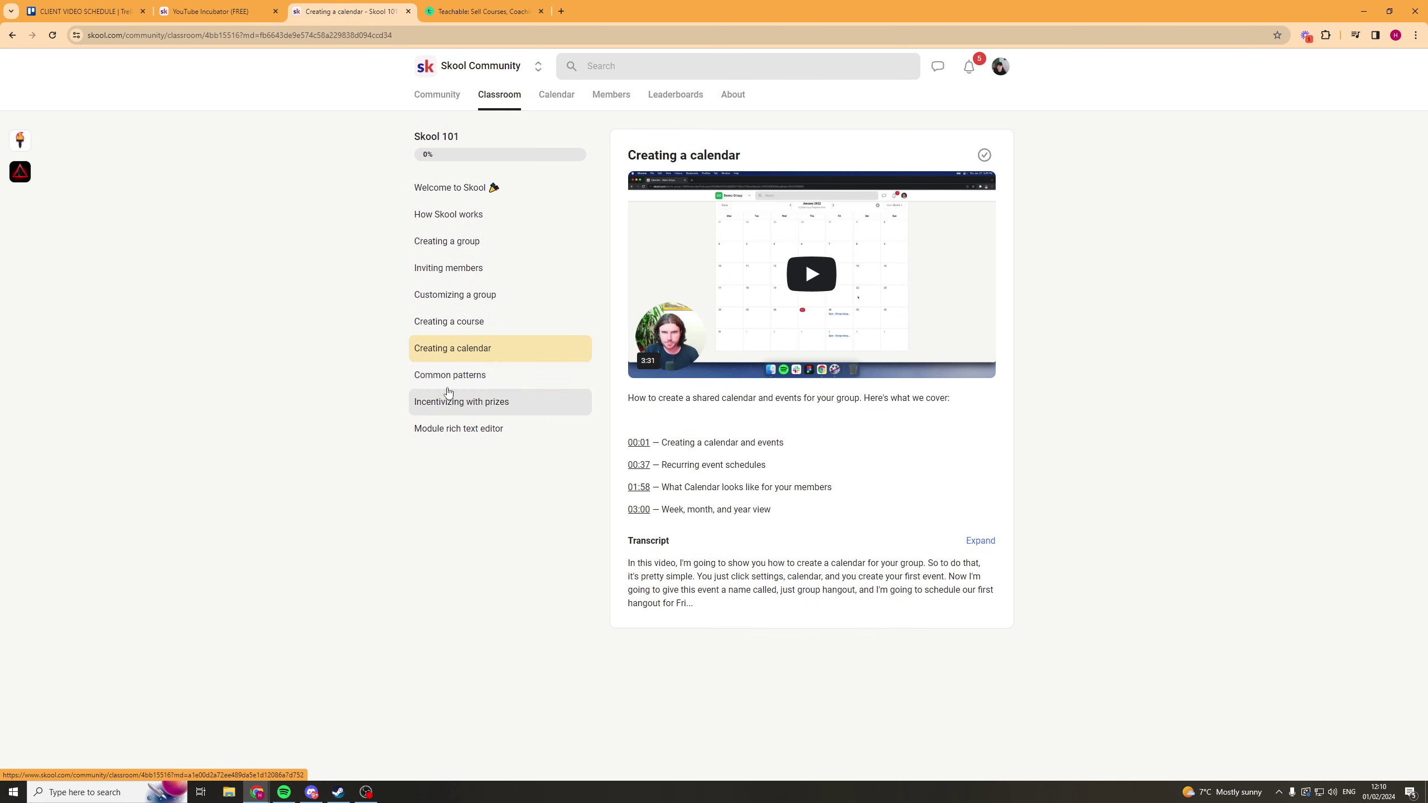
left_click(492, 378)
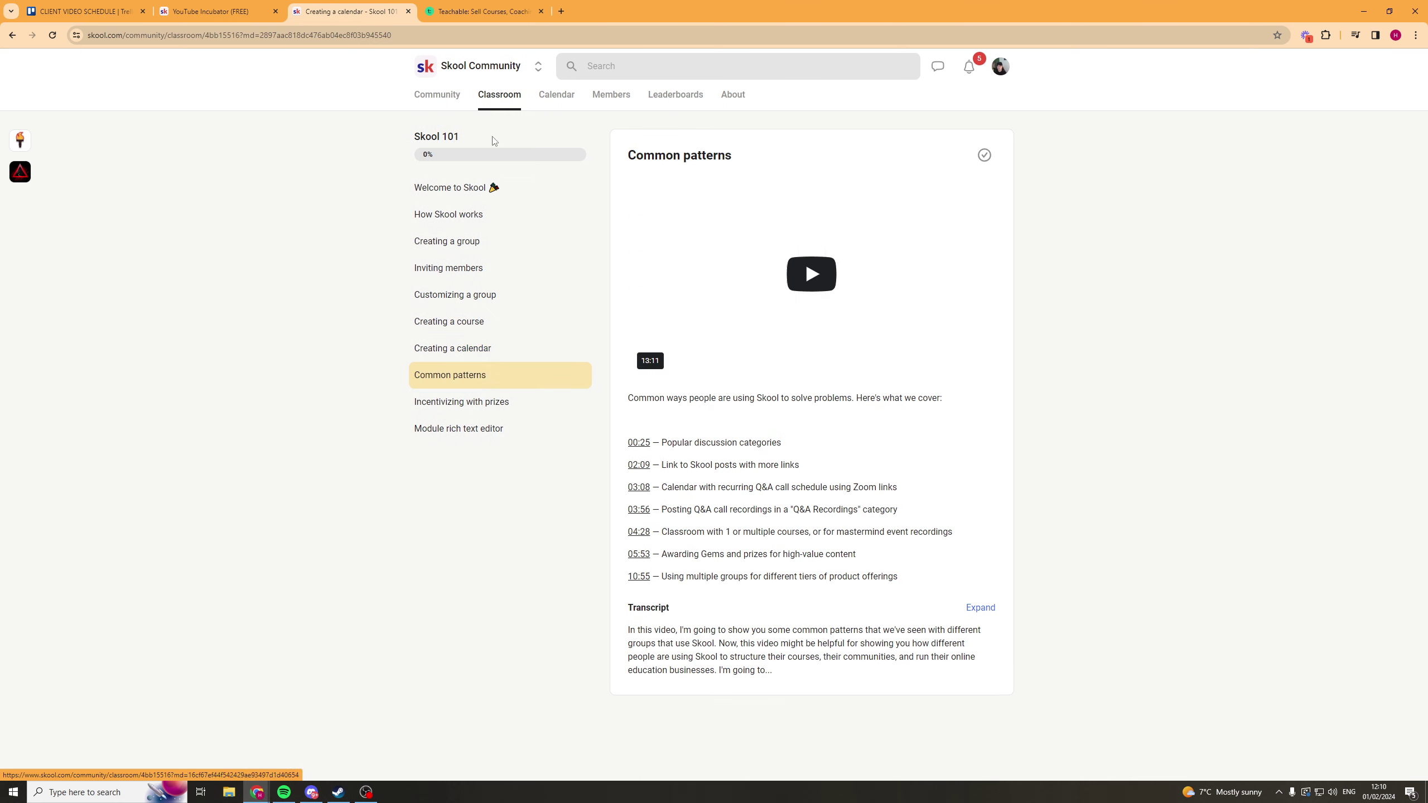
left_click(470, 409)
left_click(471, 428)
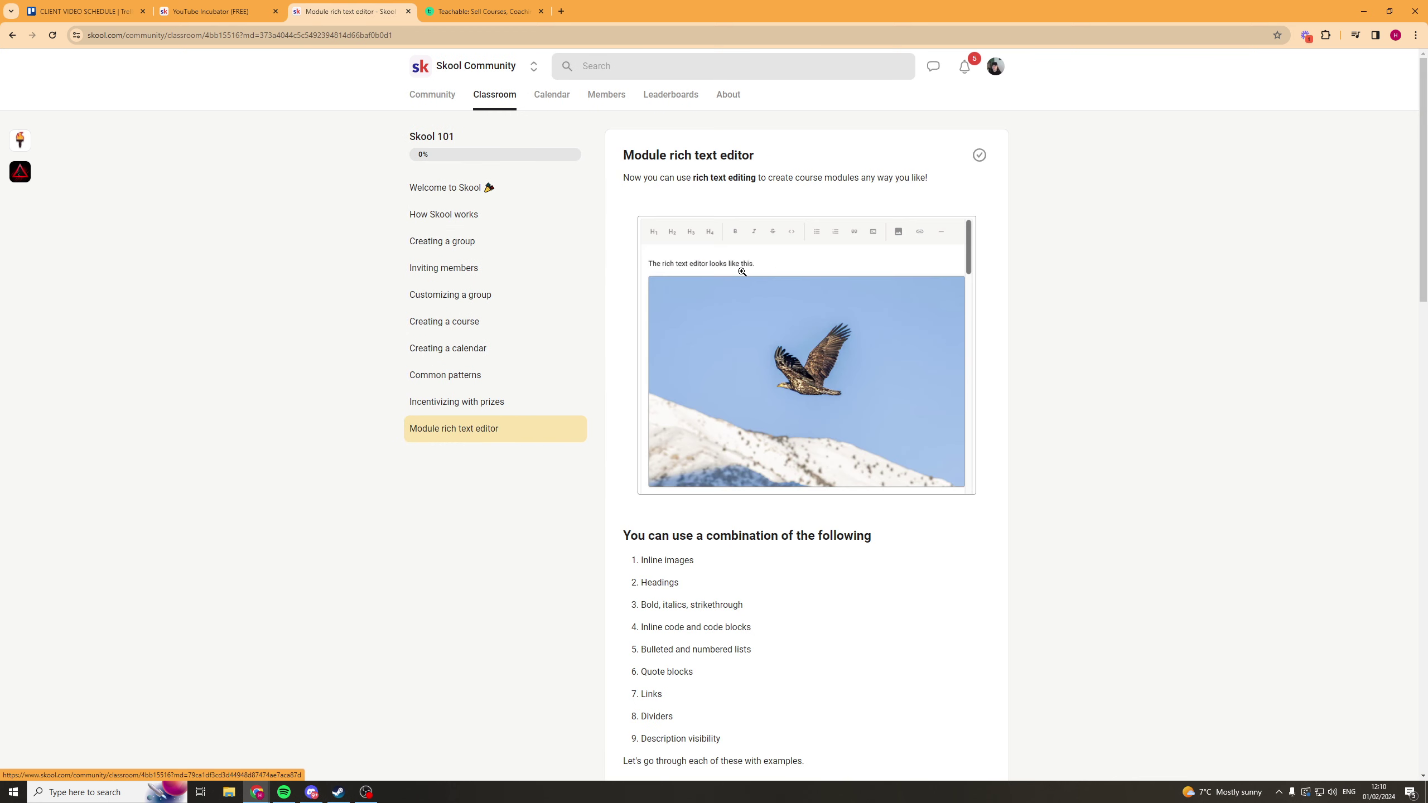
scroll(970, 242, "down", 15)
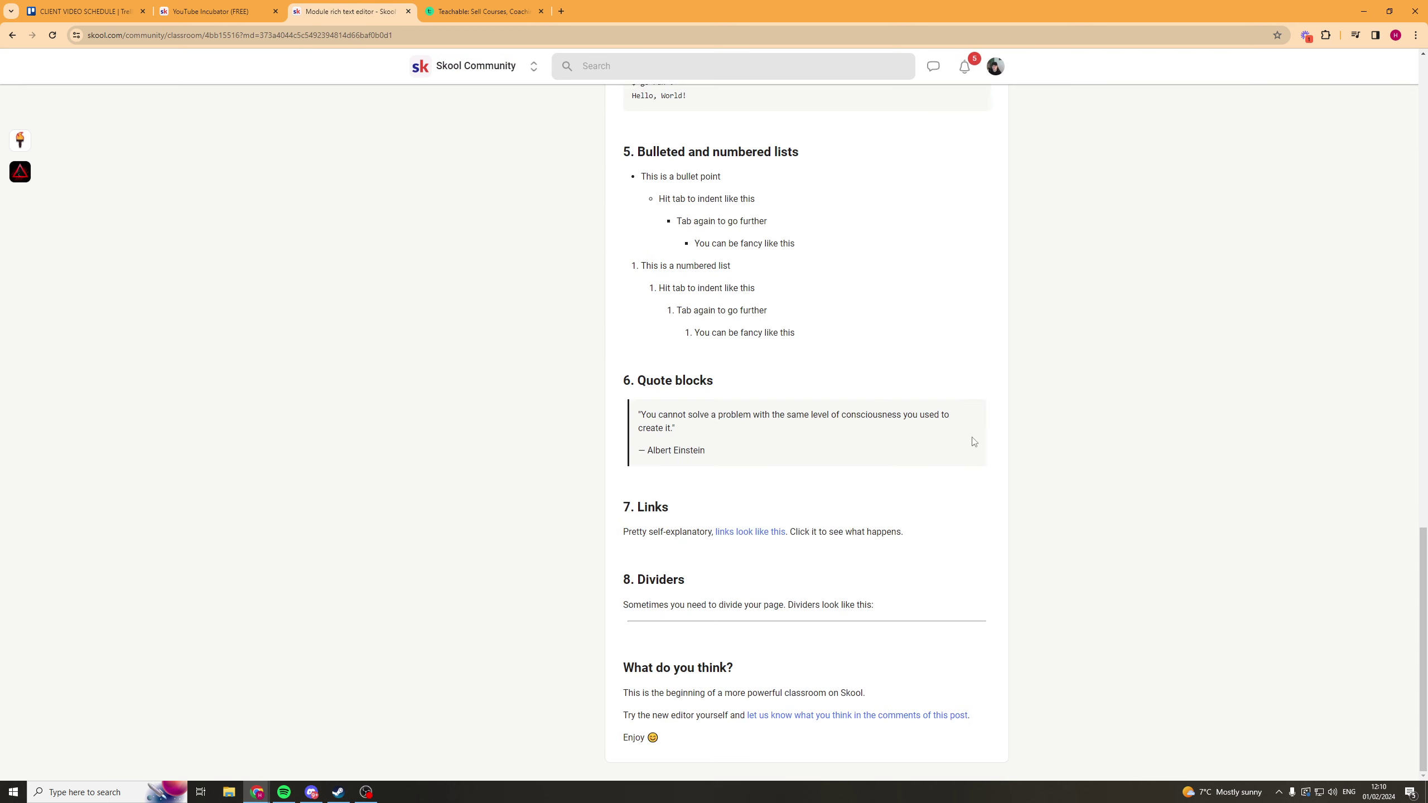
scroll(906, 461, "up", 15)
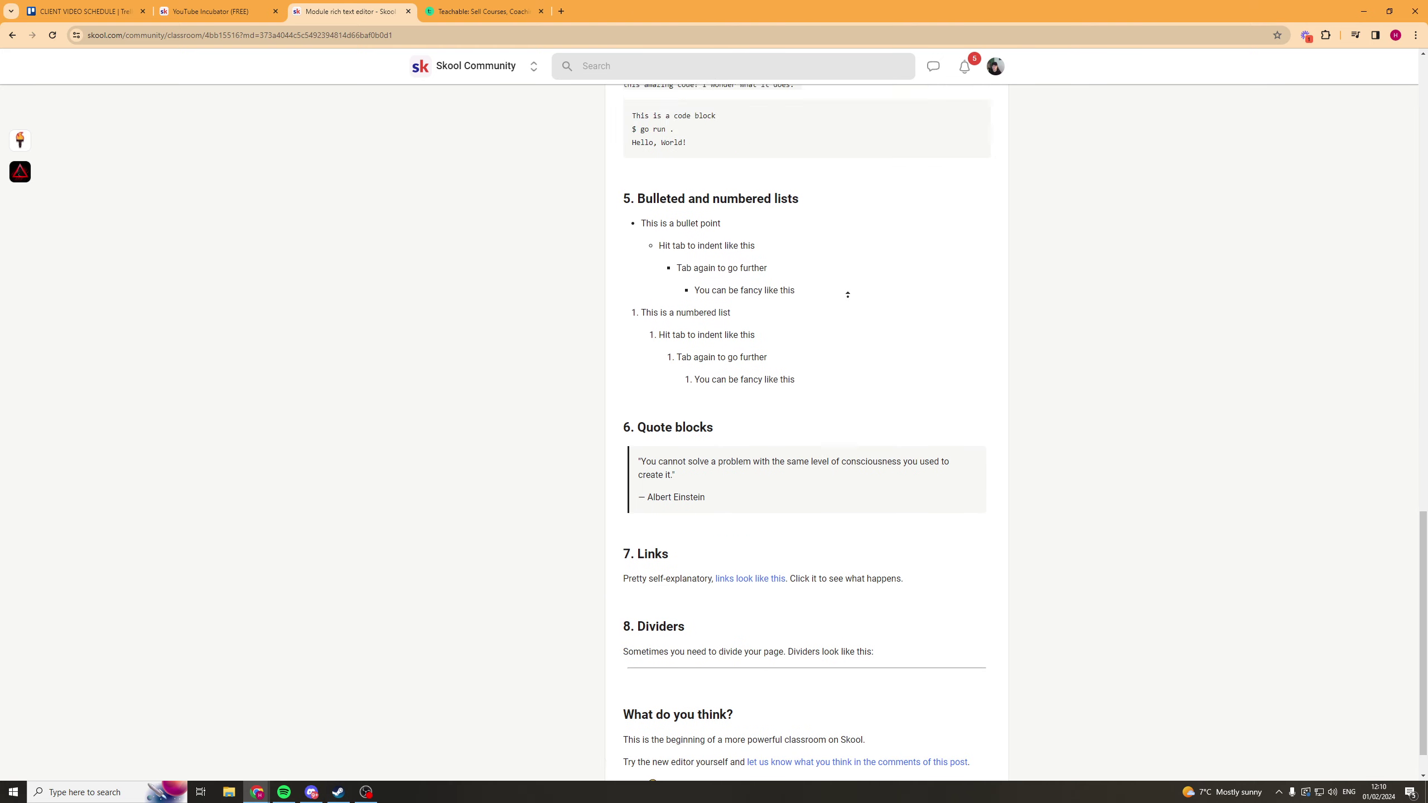
left_click(495, 94)
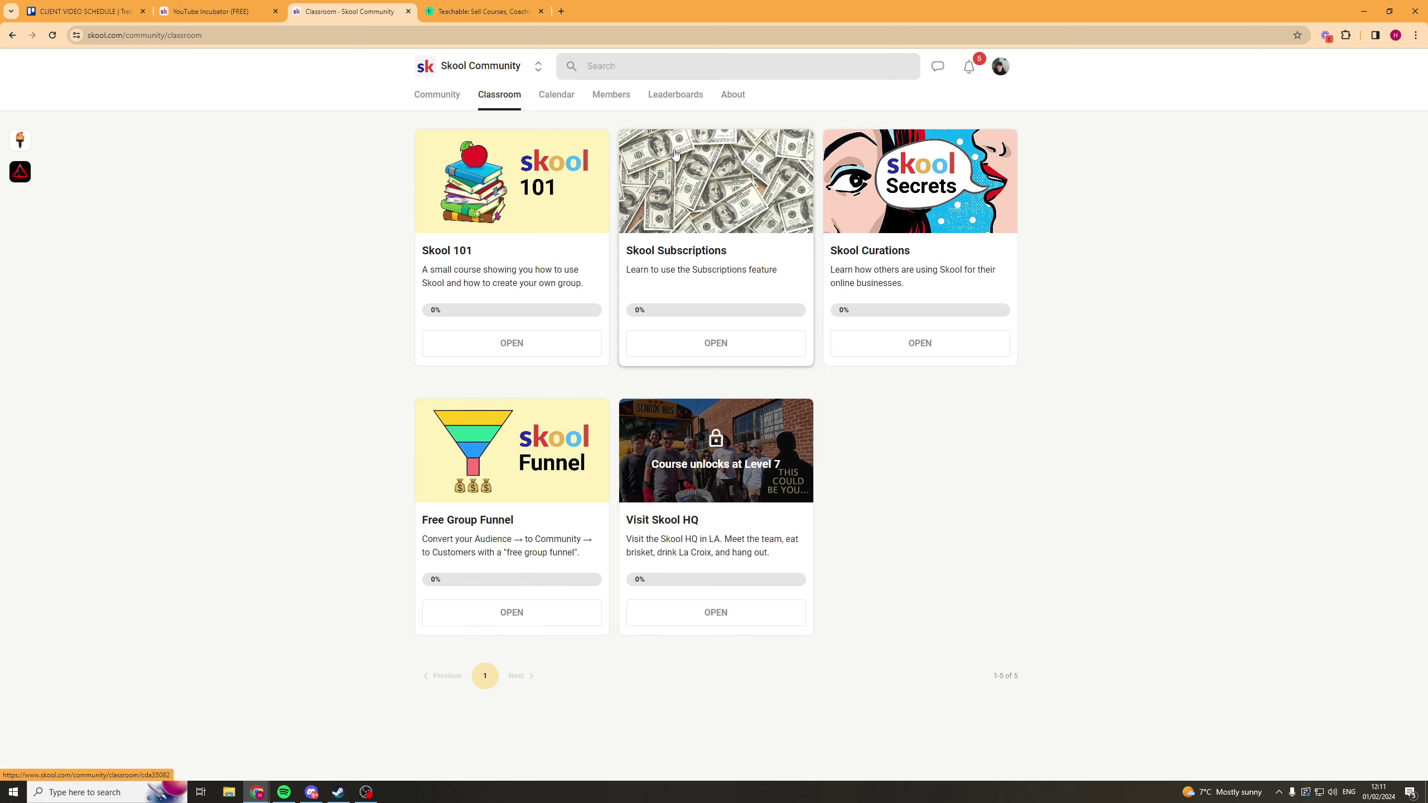
Open the community Calendar for February 2024 in London time
left_click(565, 104)
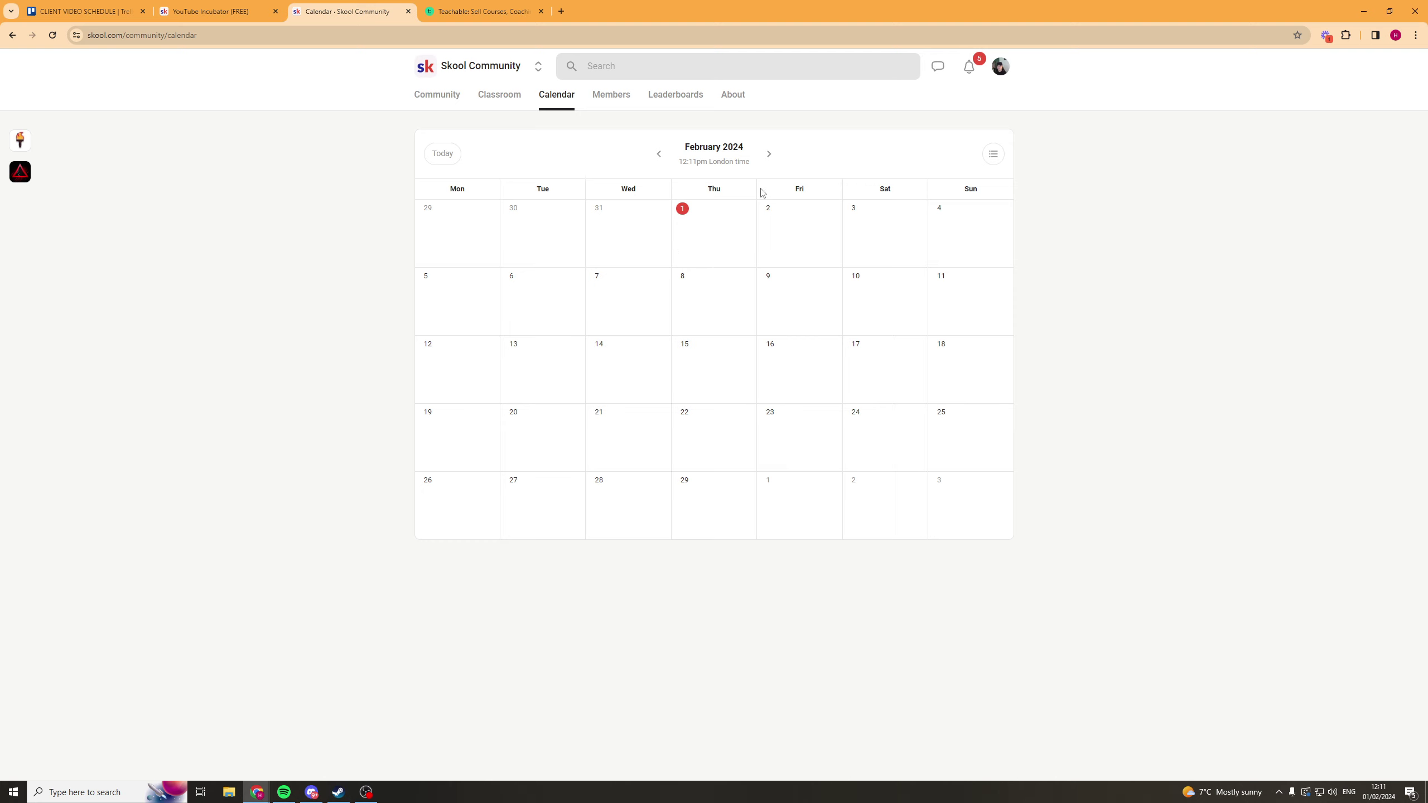
Scroll the community's Members list, then open Leaderboards with its nine levels
left_click(610, 103)
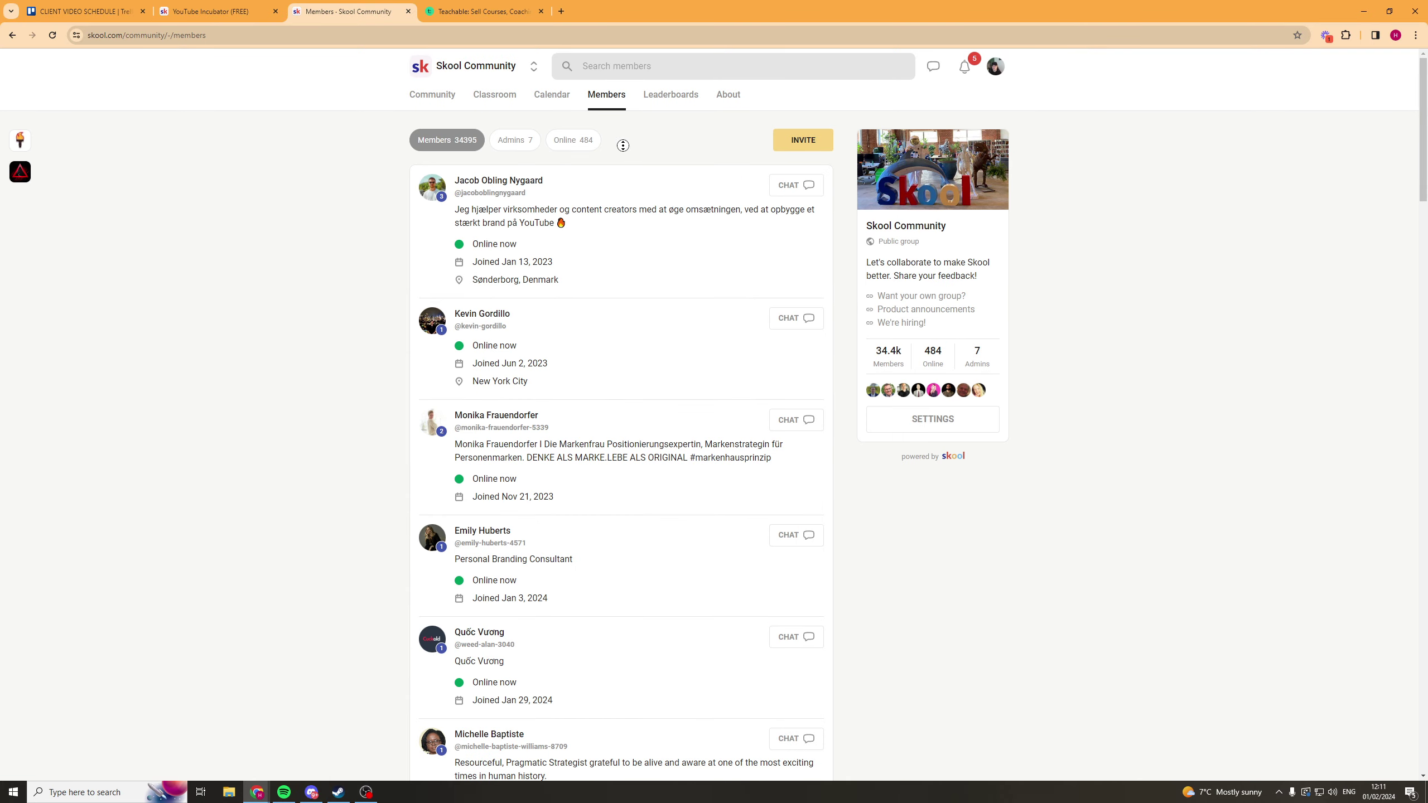
scroll(596, 207, "down", 8)
scroll(382, 450, "down", 4)
scroll(369, 254, "up", 15)
left_click(671, 95)
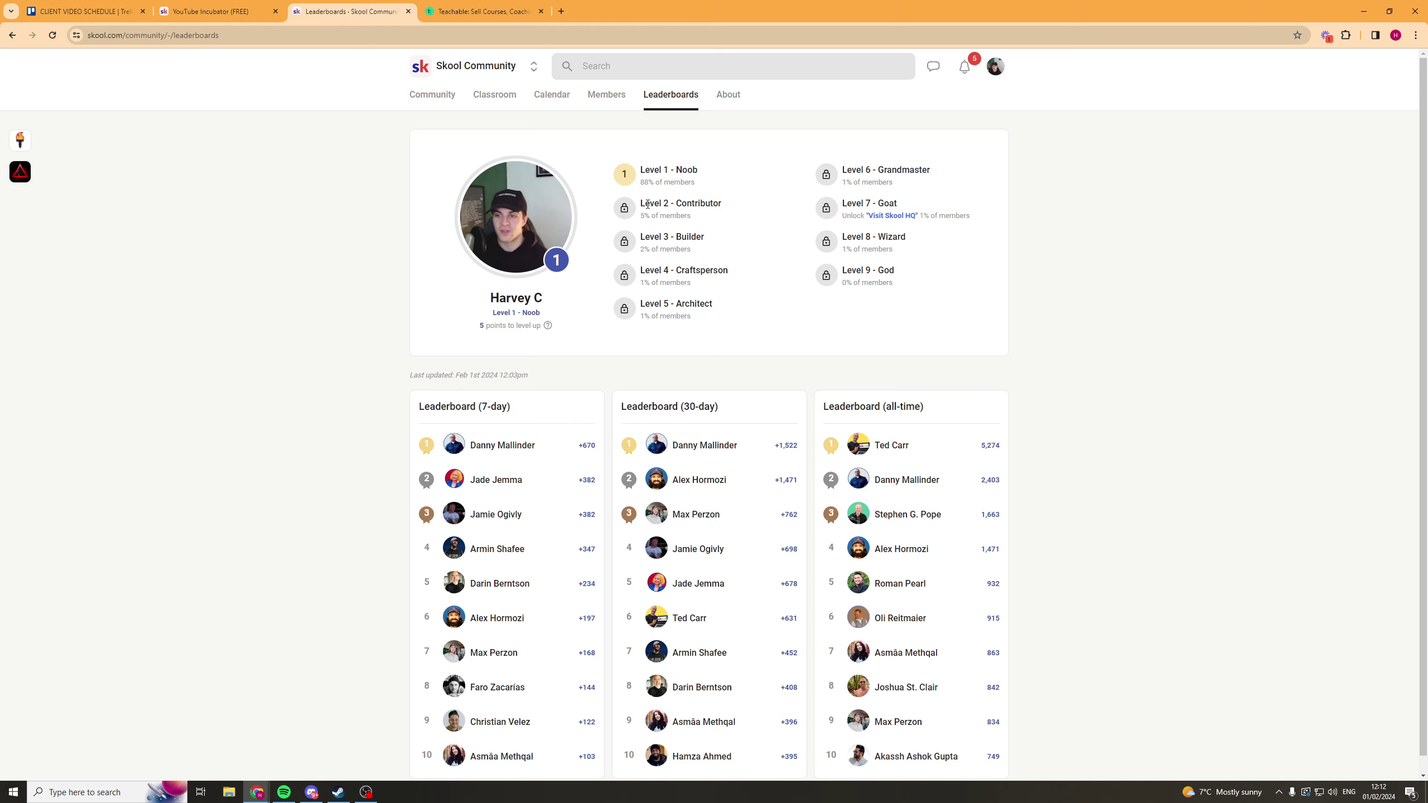
scroll(647, 203, "down", 1)
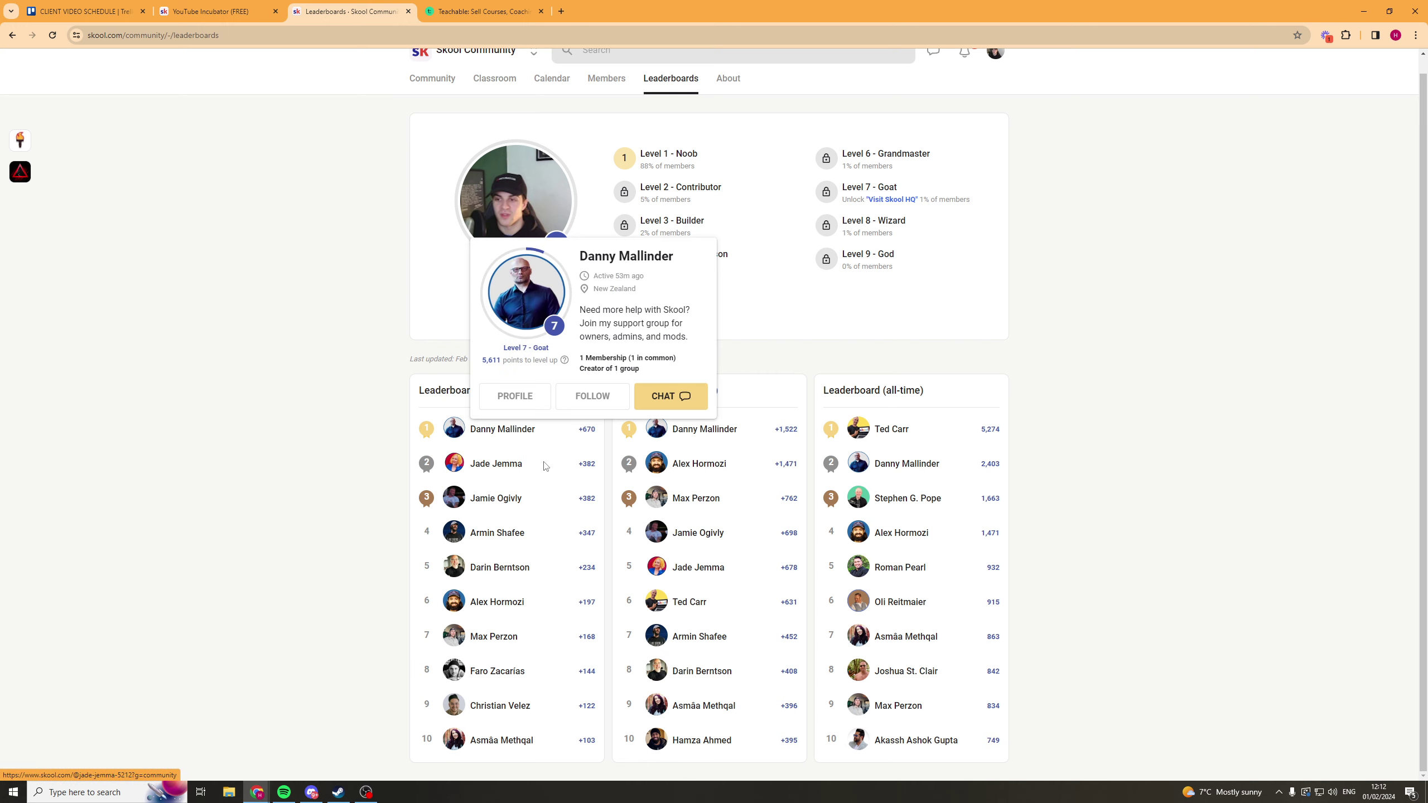
mouse_move(516, 473)
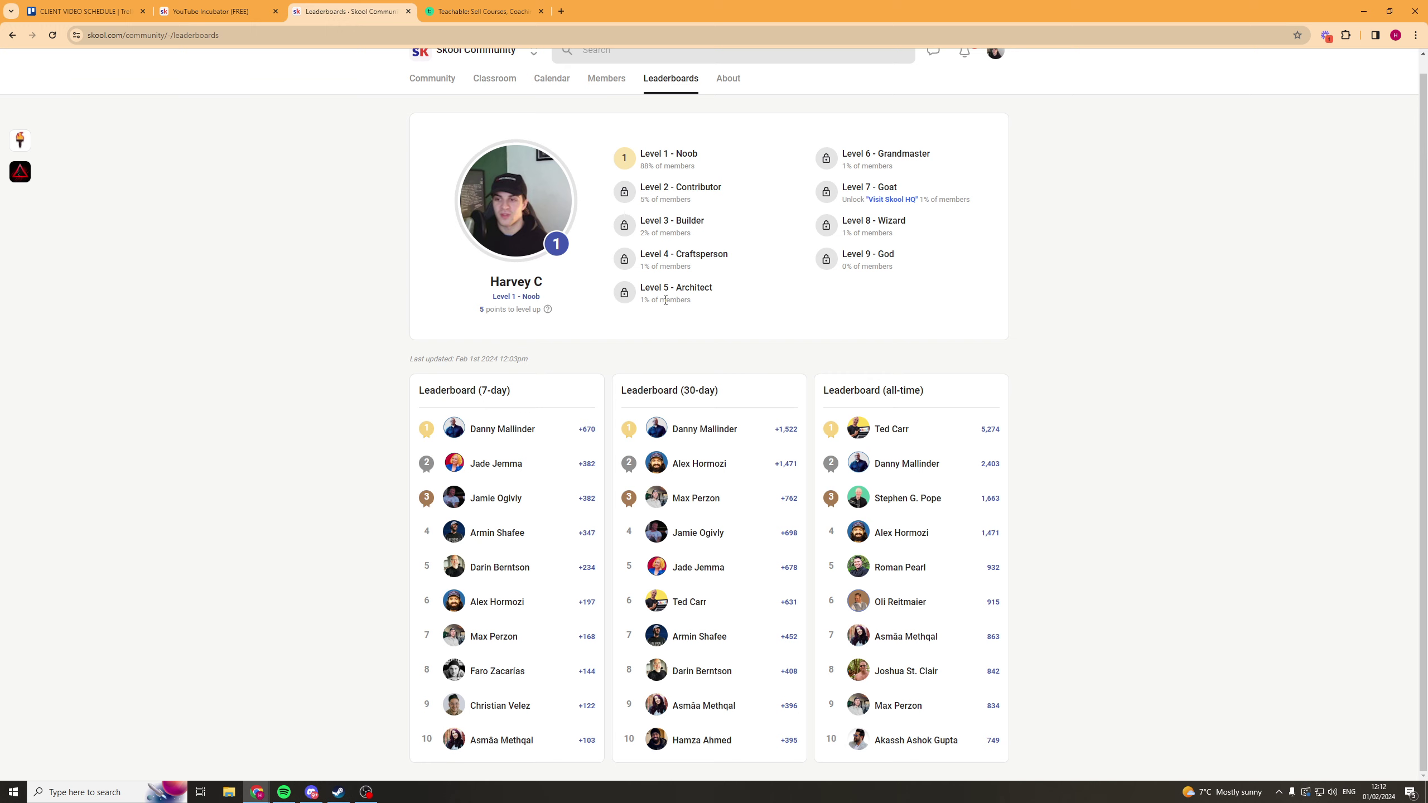
scroll(661, 334, "up", 1)
scroll(594, 464, "down", 1)
On the YouTube Incubator About page, preview the video, then return to the banner image
scroll(909, 267, "up", 1)
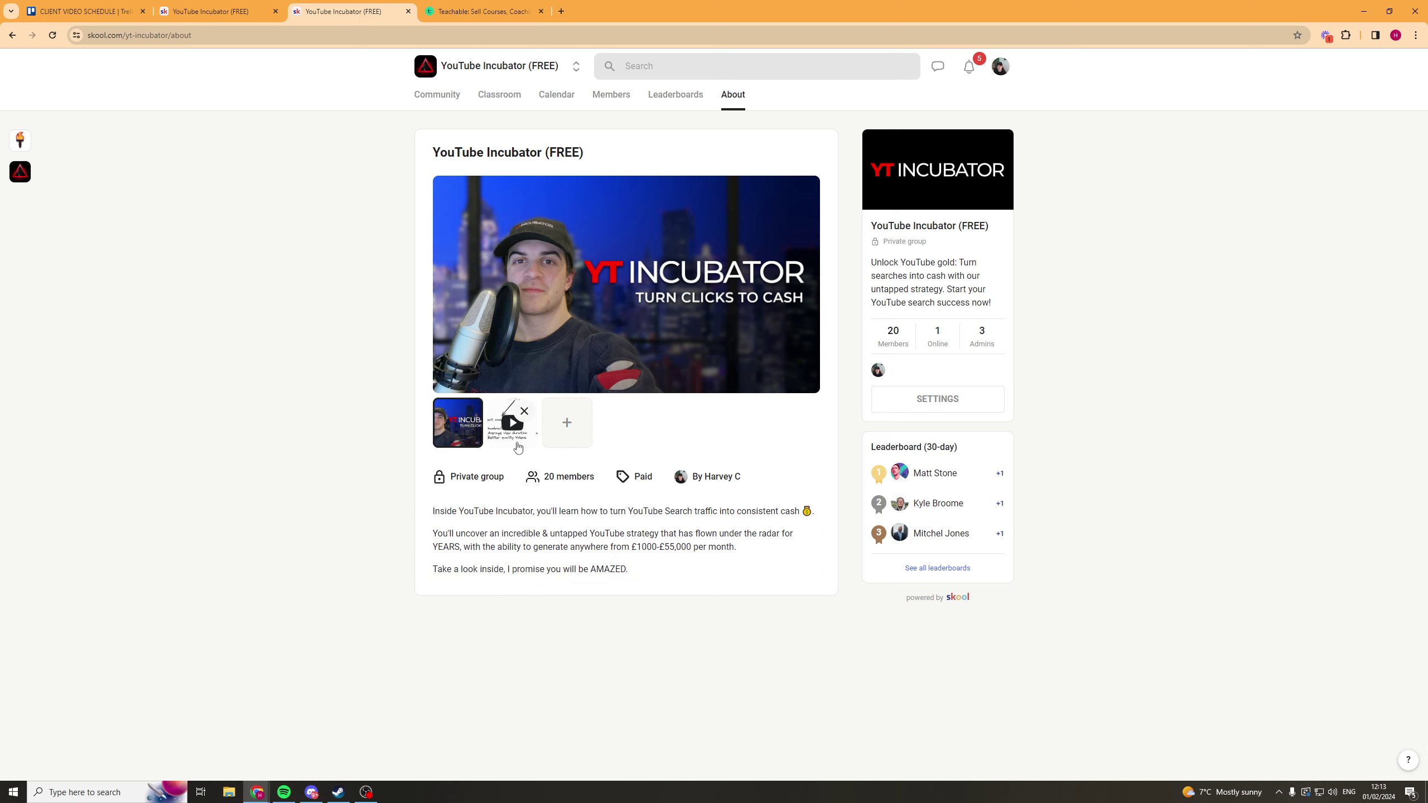
left_click(516, 417)
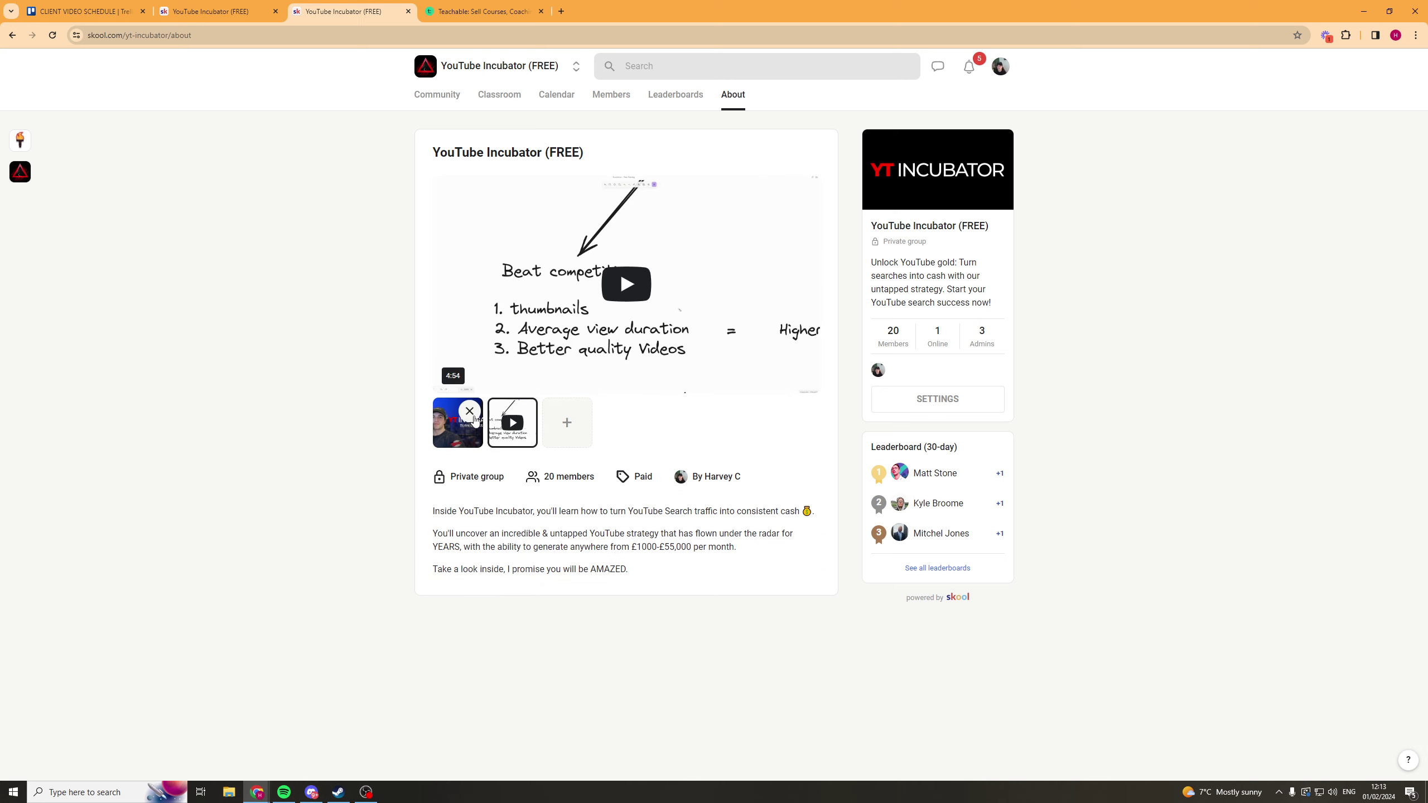
left_click(458, 432)
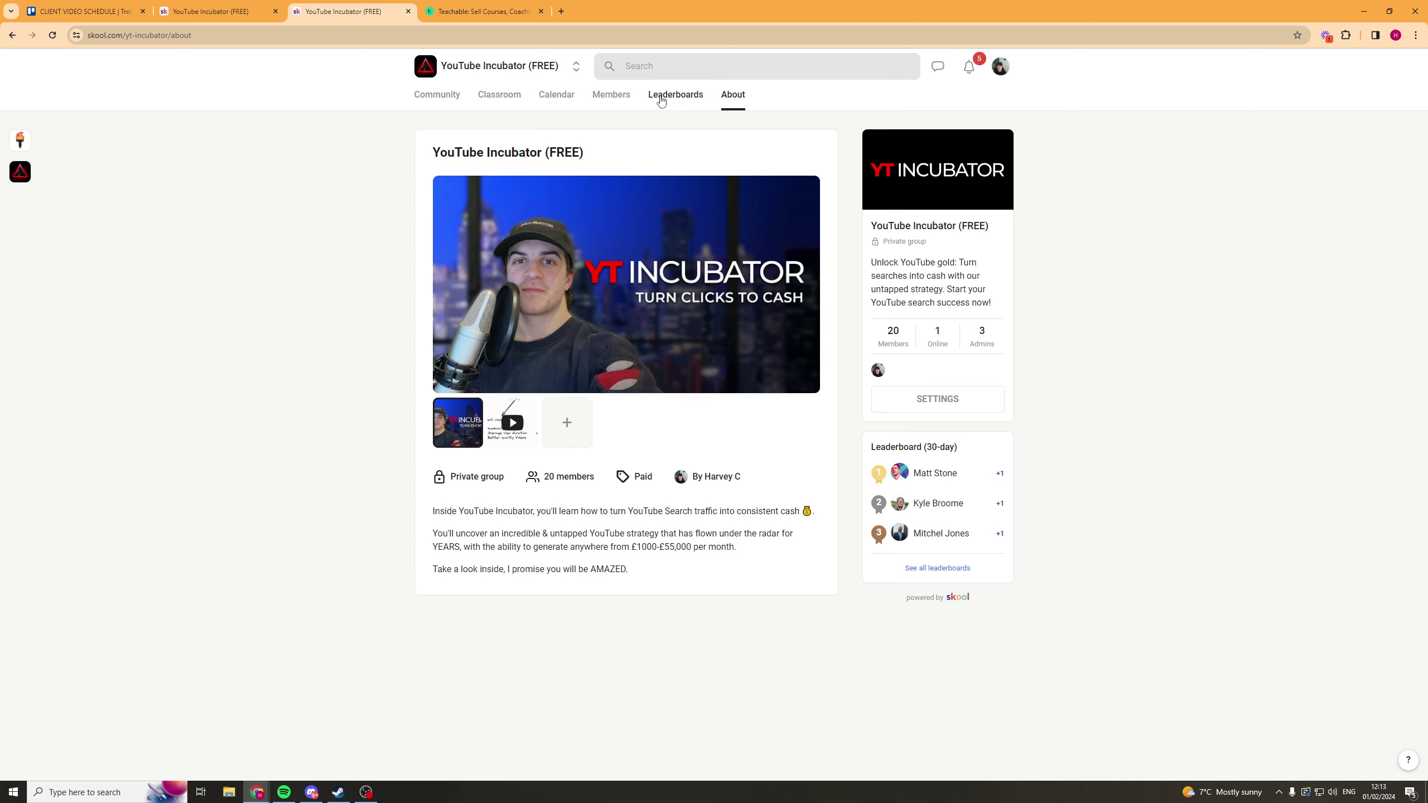
Open the group settings and review the Invite and General pages
left_click(937, 399)
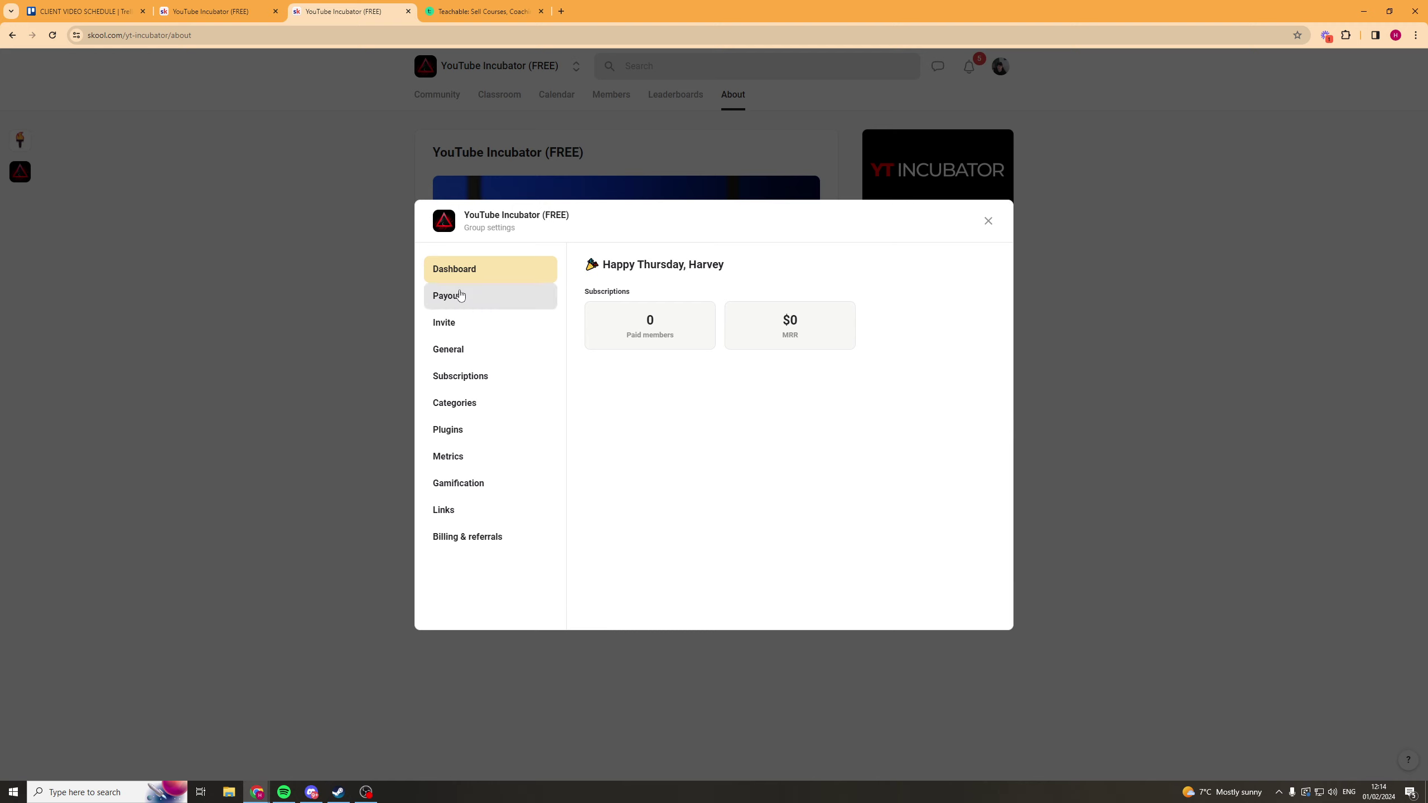
left_click(452, 322)
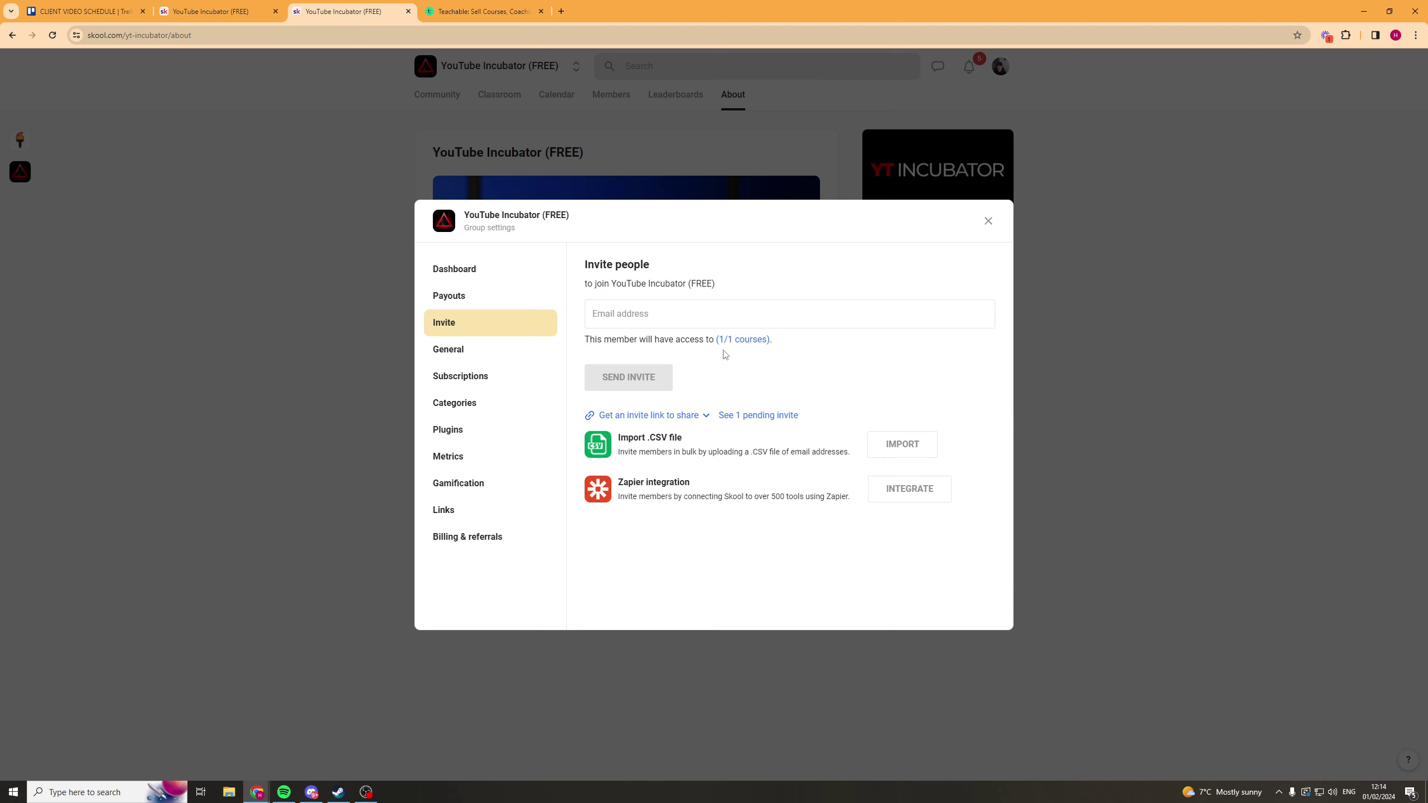
left_click(449, 349)
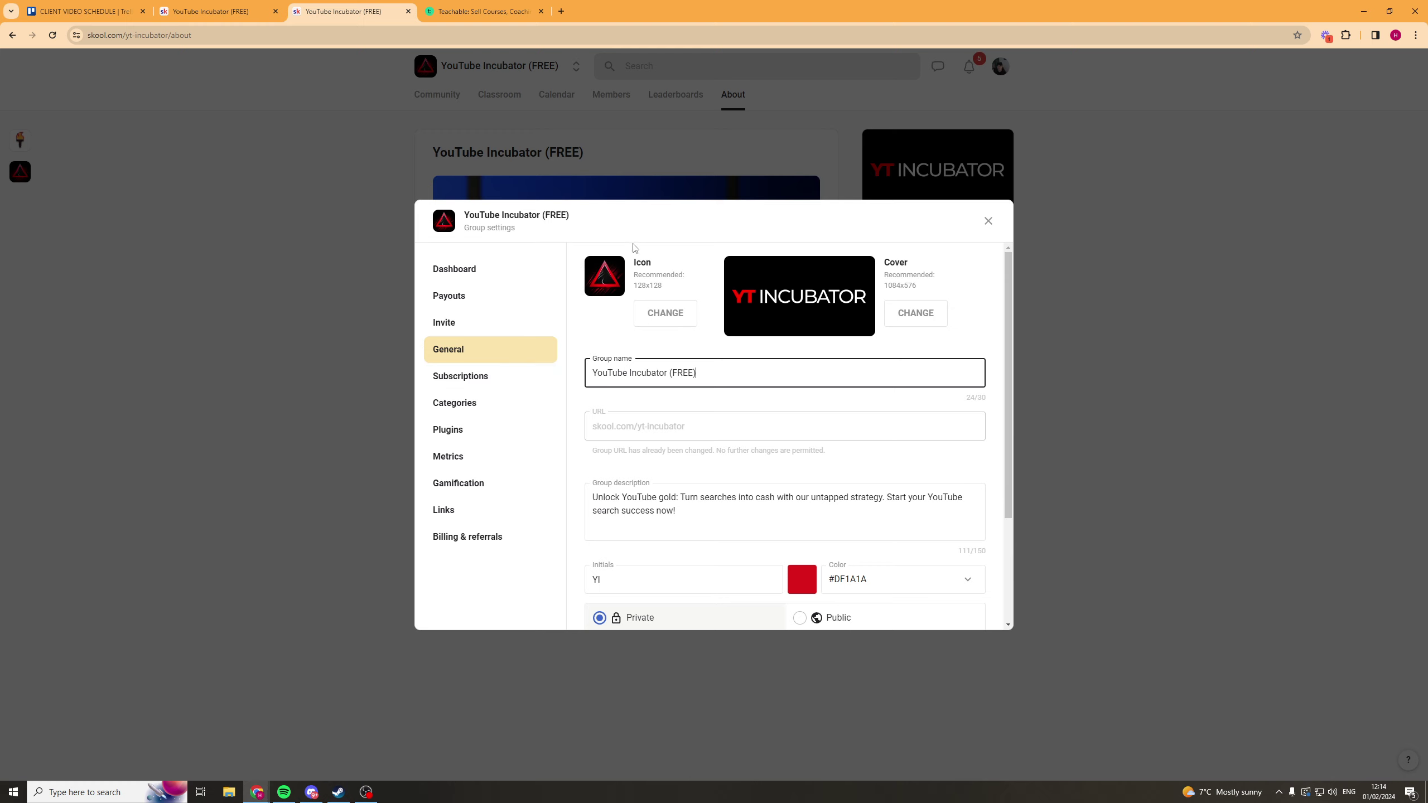
scroll(697, 539, "down", 5)
scroll(731, 478, "up", 5)
scroll(627, 459, "down", 3)
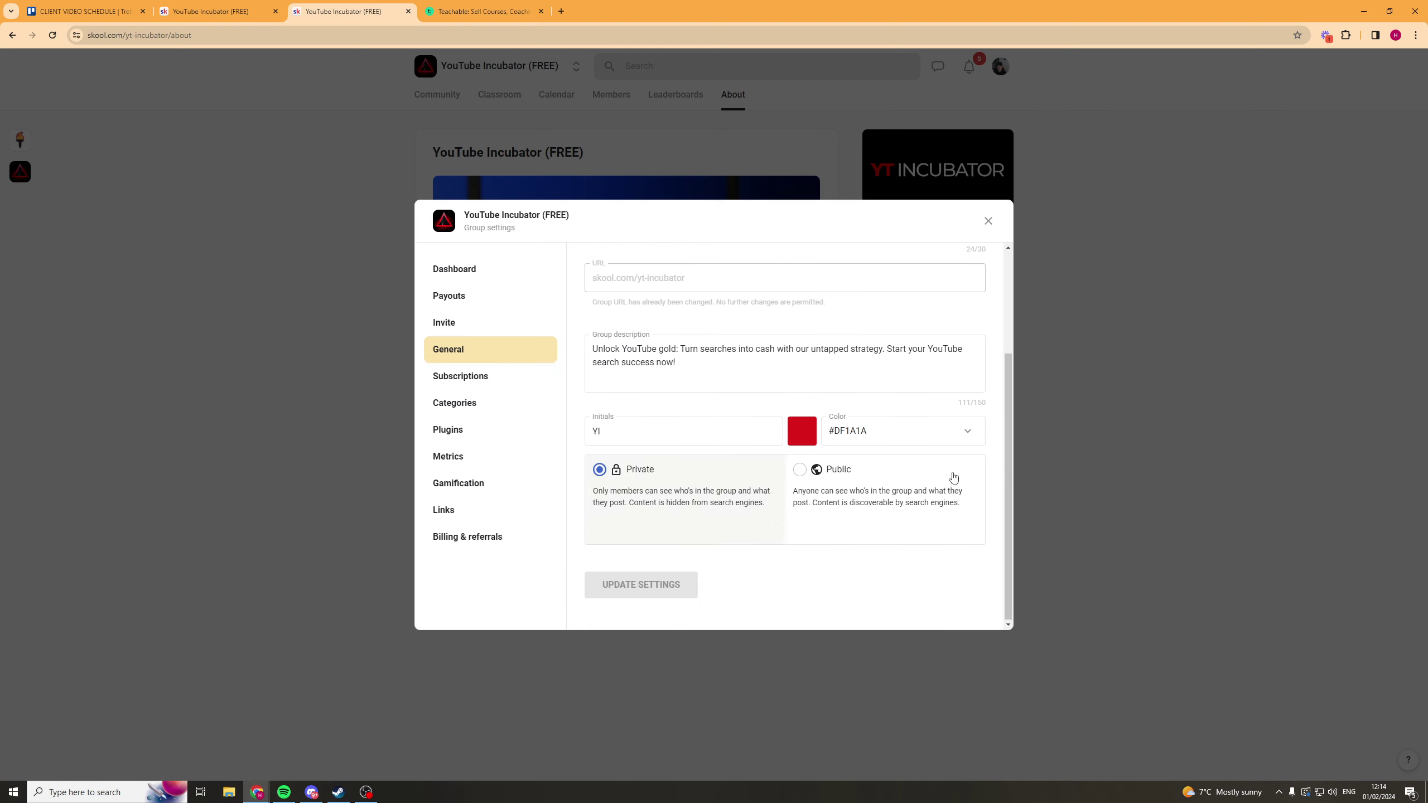
scroll(903, 400, "up", 4)
scroll(838, 425, "down", 2)
scroll(839, 426, "down", 1)
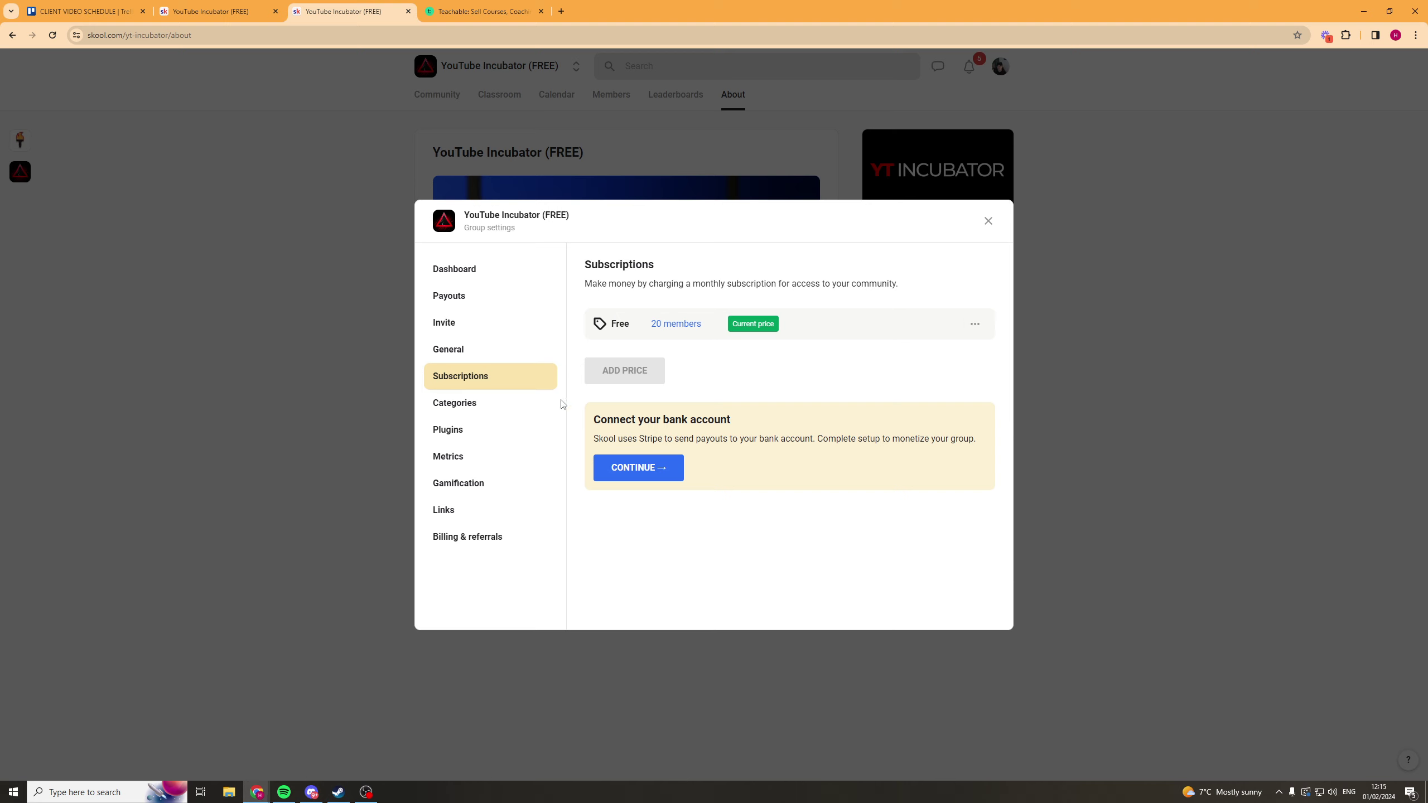
Review the group's Plugins, then the Metrics headline figures including 17 active members
left_click(502, 428)
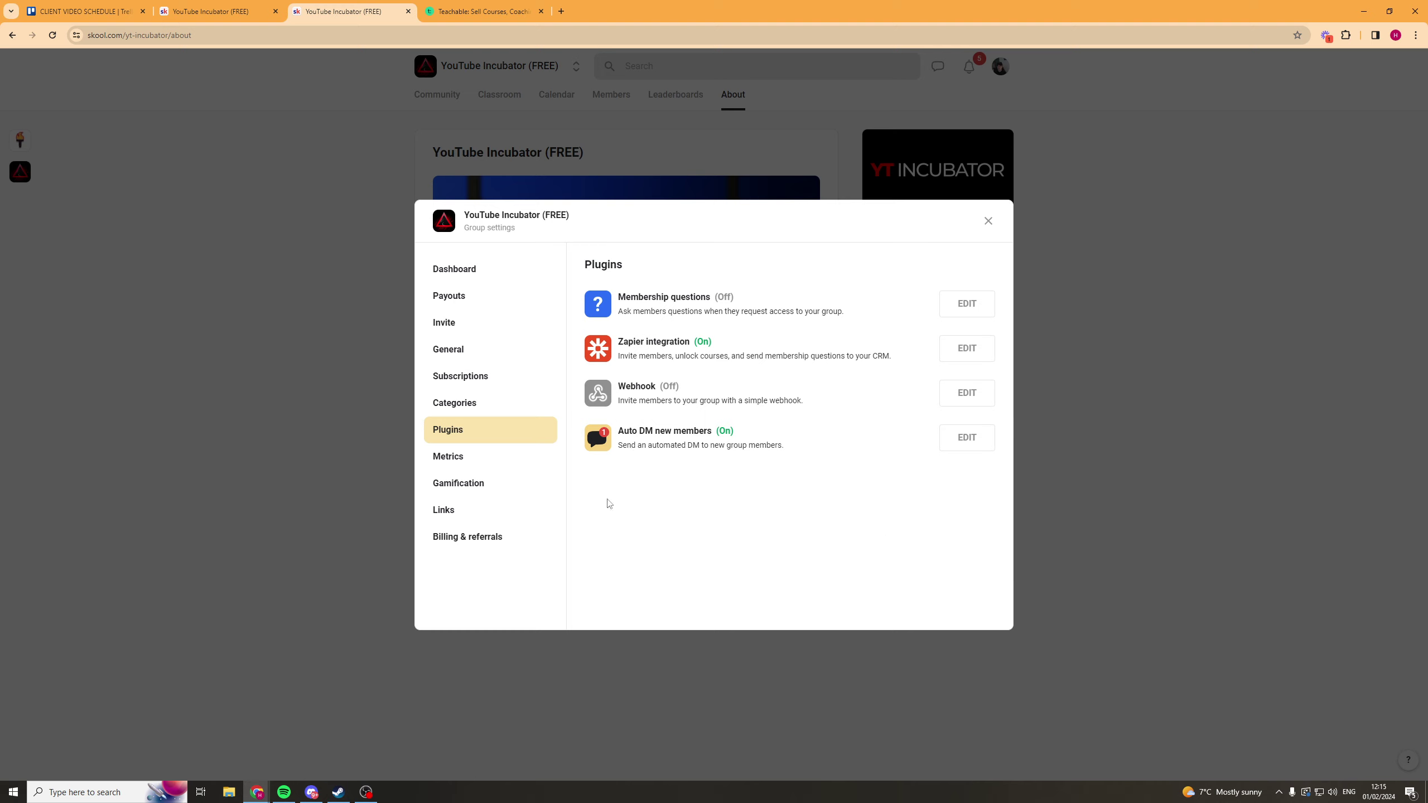
left_click(448, 456)
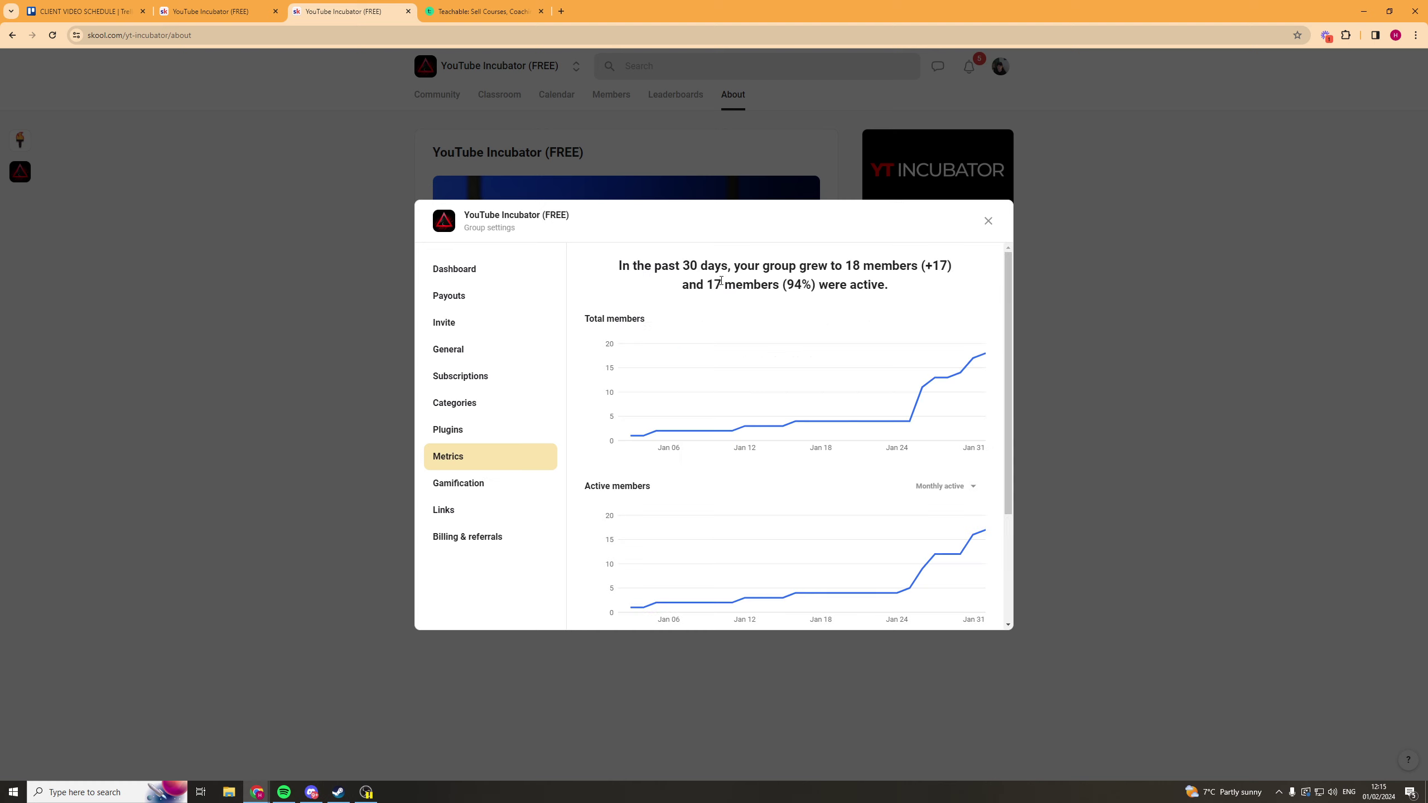
scroll(822, 408, "down", 3)
scroll(790, 440, "up", 3)
scroll(844, 383, "down", 1)
scroll(858, 299, "up", 1)
left_click_drag(743, 284, 835, 284)
left_click_drag(678, 285, 836, 285)
left_click_drag(715, 266, 853, 266)
left_click(899, 299)
Check the active members chart's time range choices, leaving them unchanged
scroll(876, 440, "down", 1)
left_click(945, 430)
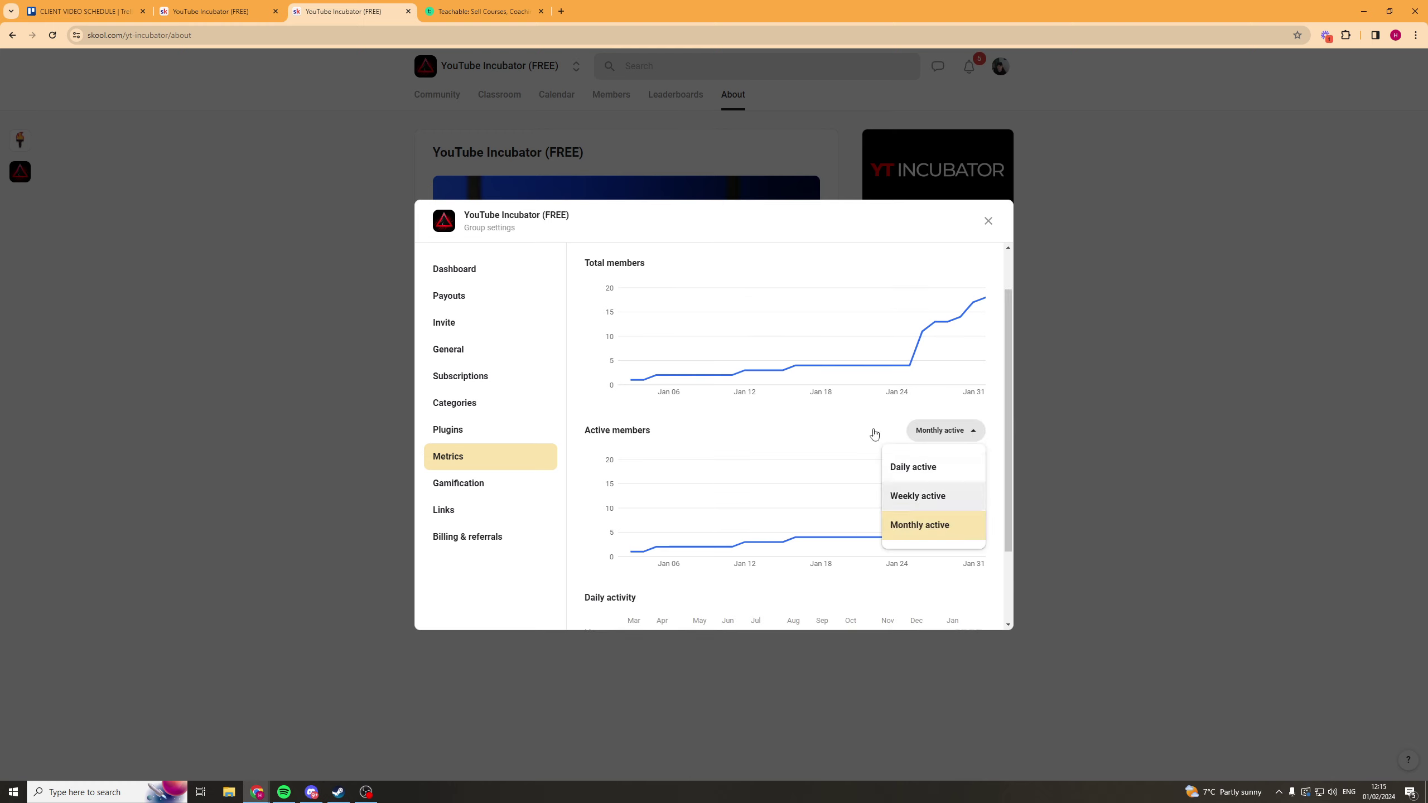
left_click(798, 418)
scroll(799, 417, "down", 2)
Browse the Gamification levels, return to Invite, and close the group settings
left_click(495, 483)
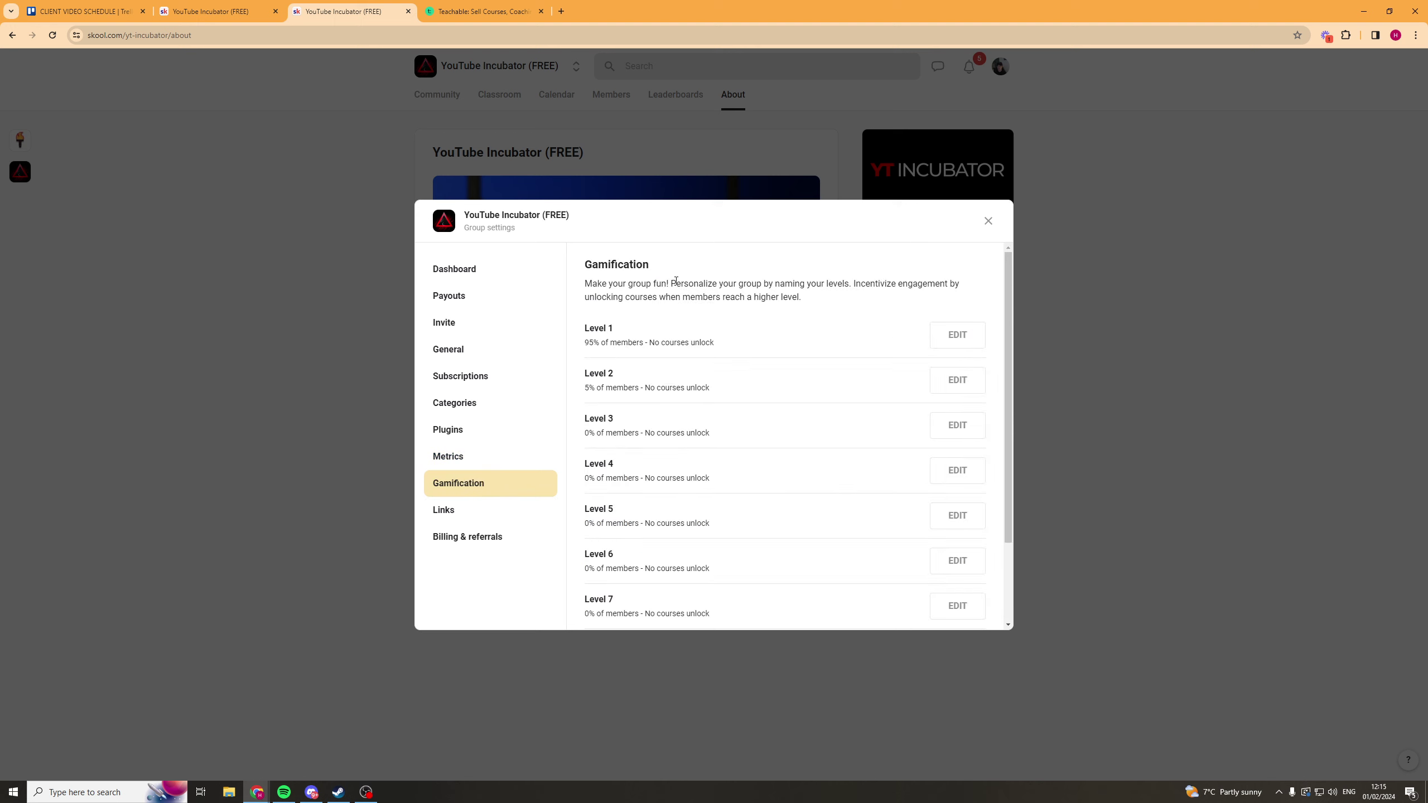
scroll(700, 354, "down", 1)
scroll(723, 428, "up", 3)
scroll(720, 405, "down", 2)
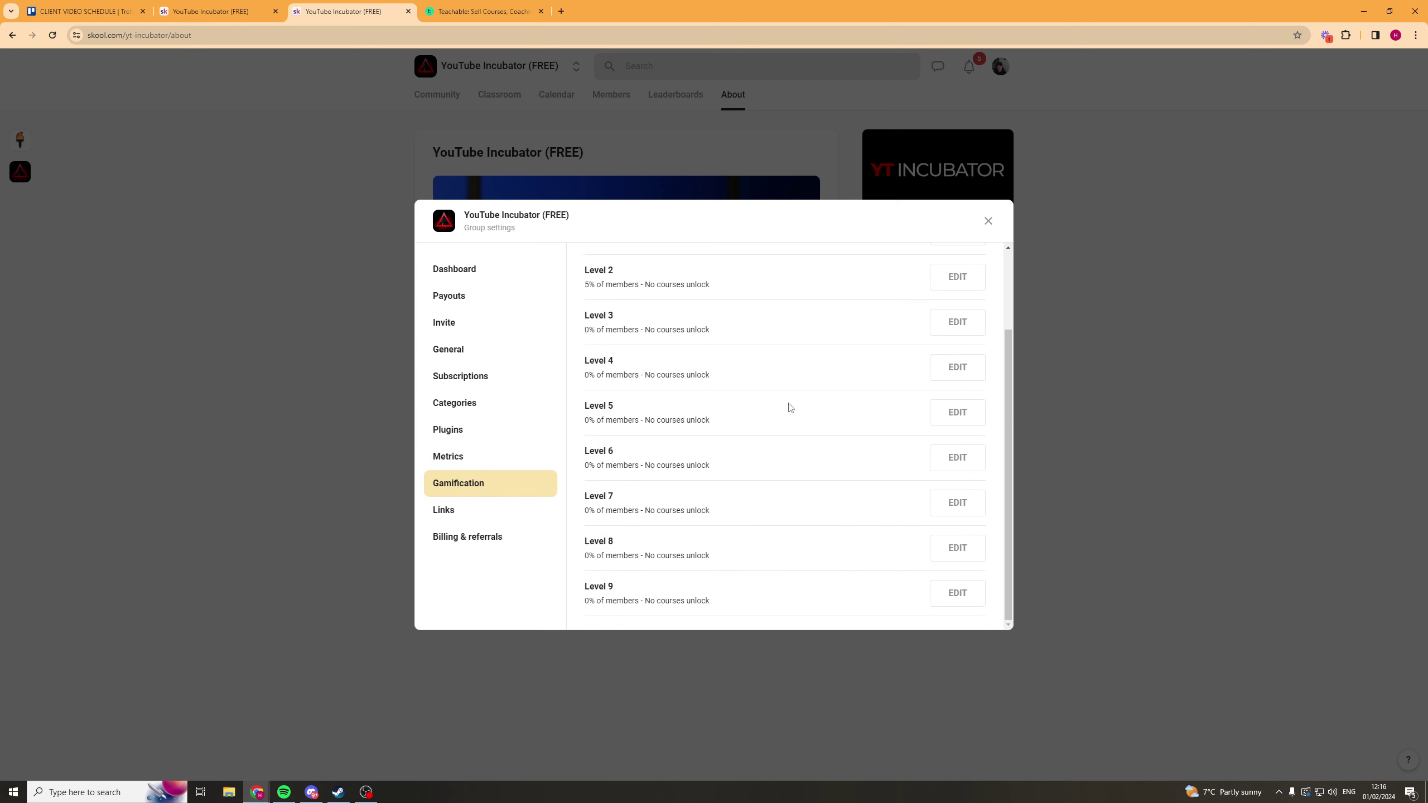
scroll(747, 422, "up", 2)
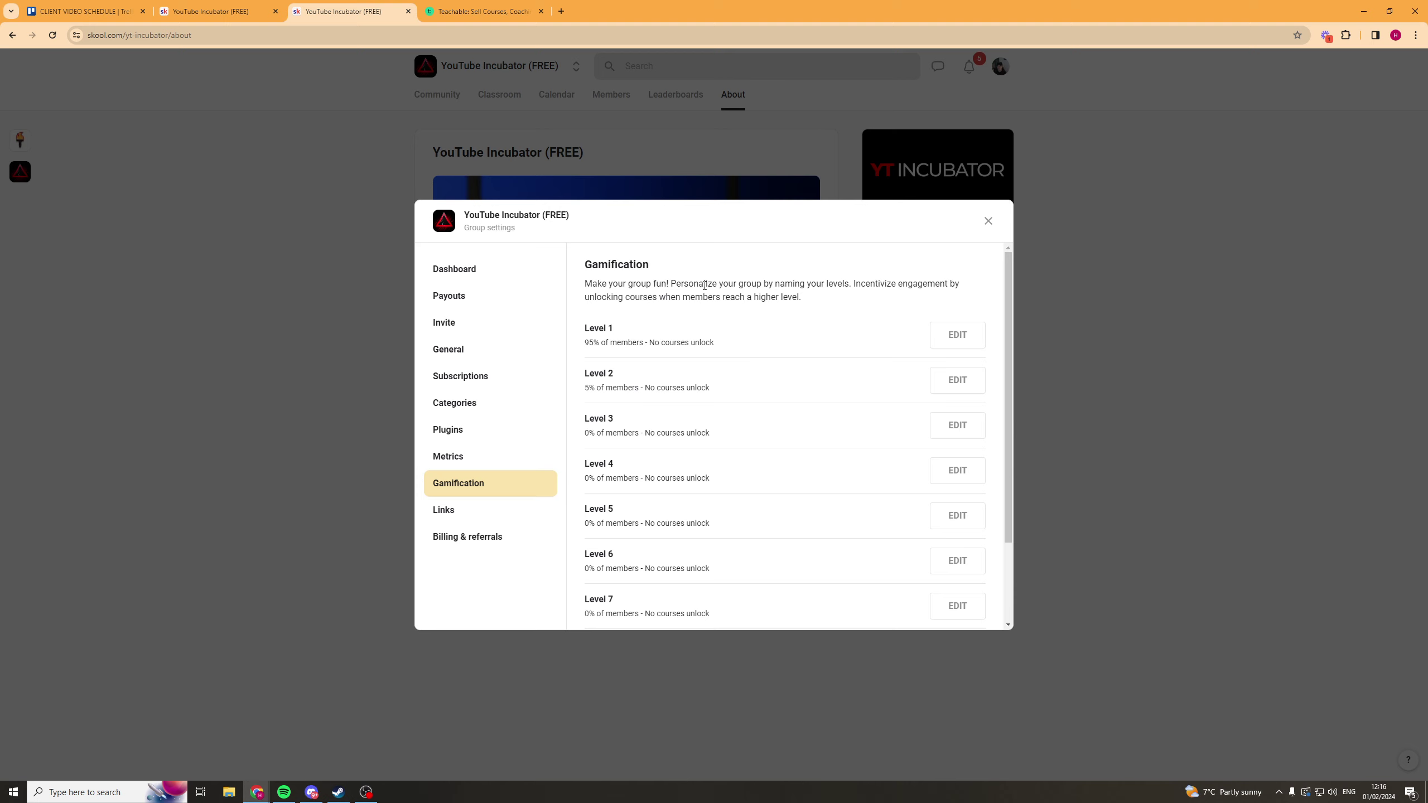
left_click(449, 323)
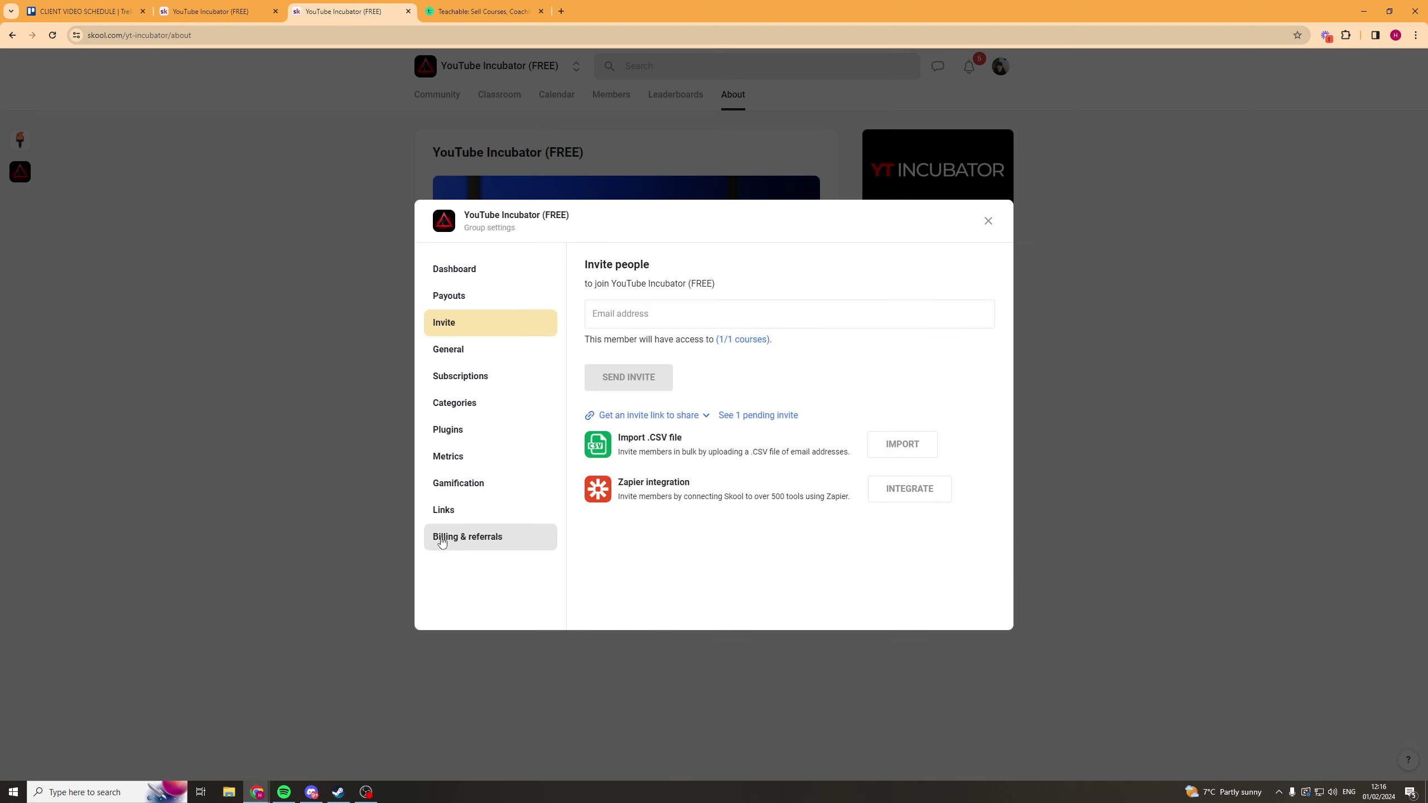
left_click(495, 542)
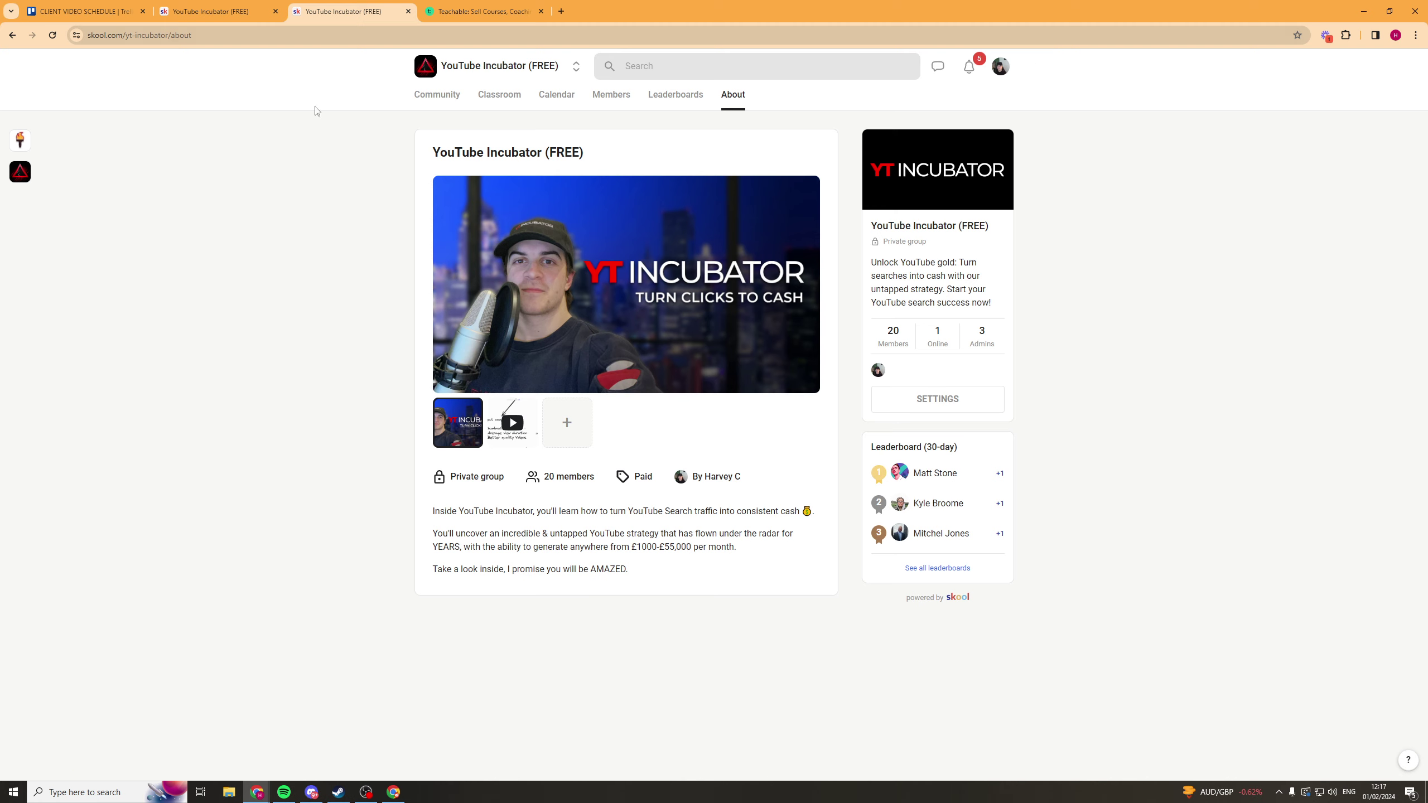
Open the community switcher list and close it without switching
left_click(579, 64)
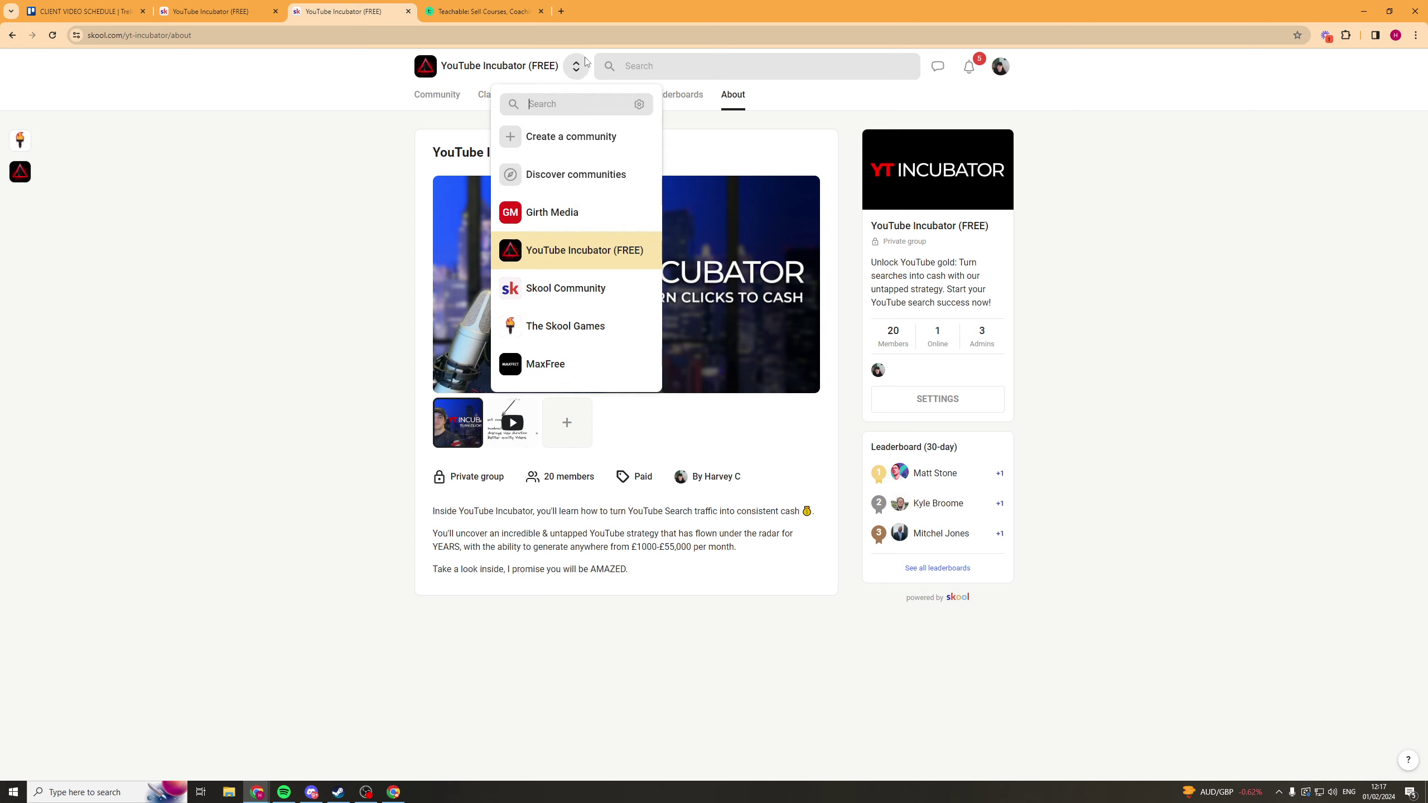
left_click(371, 231)
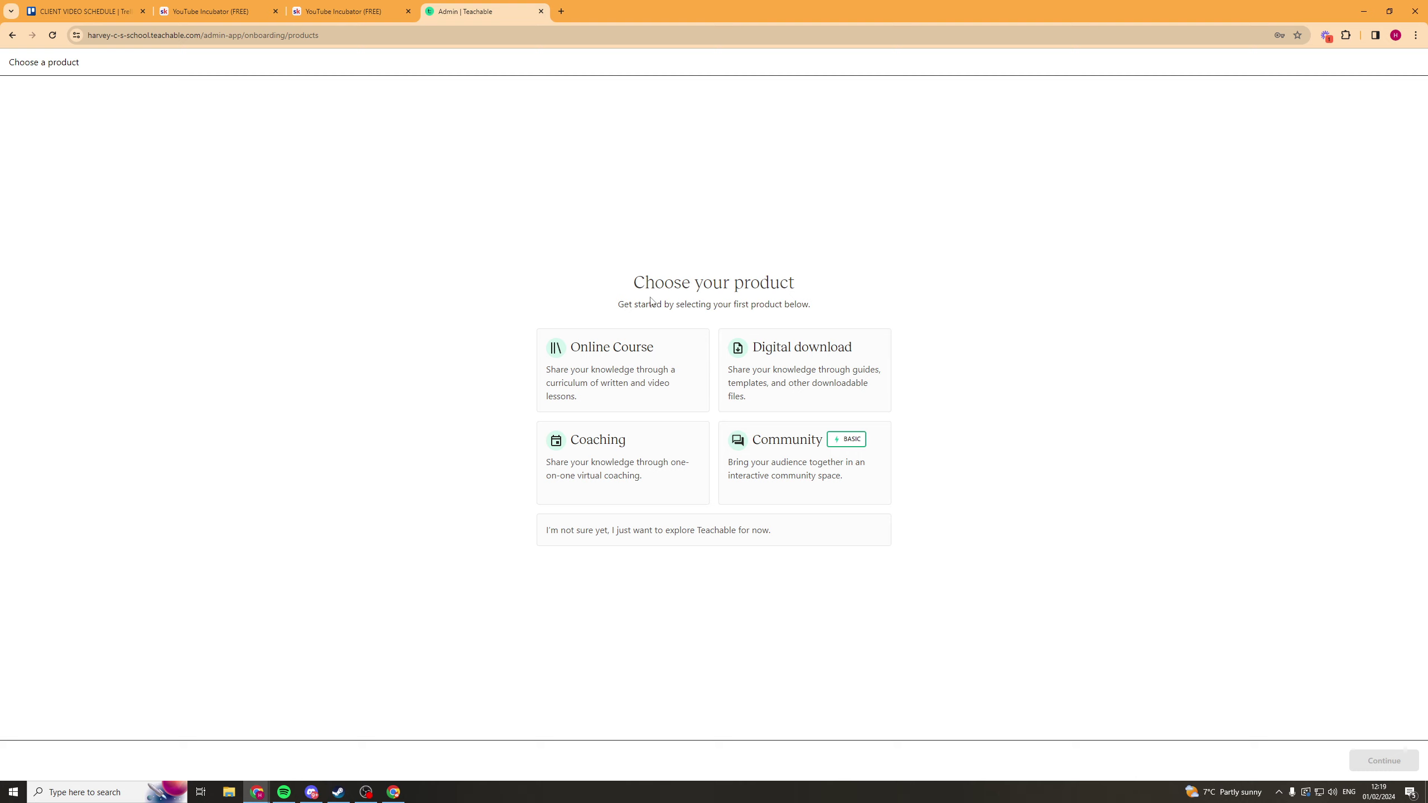
Compare Teachable's product types and settle on Online Course
right_click(632, 357)
left_click(598, 342)
left_click(815, 373)
left_click(668, 384)
left_click(842, 374)
left_click(591, 464)
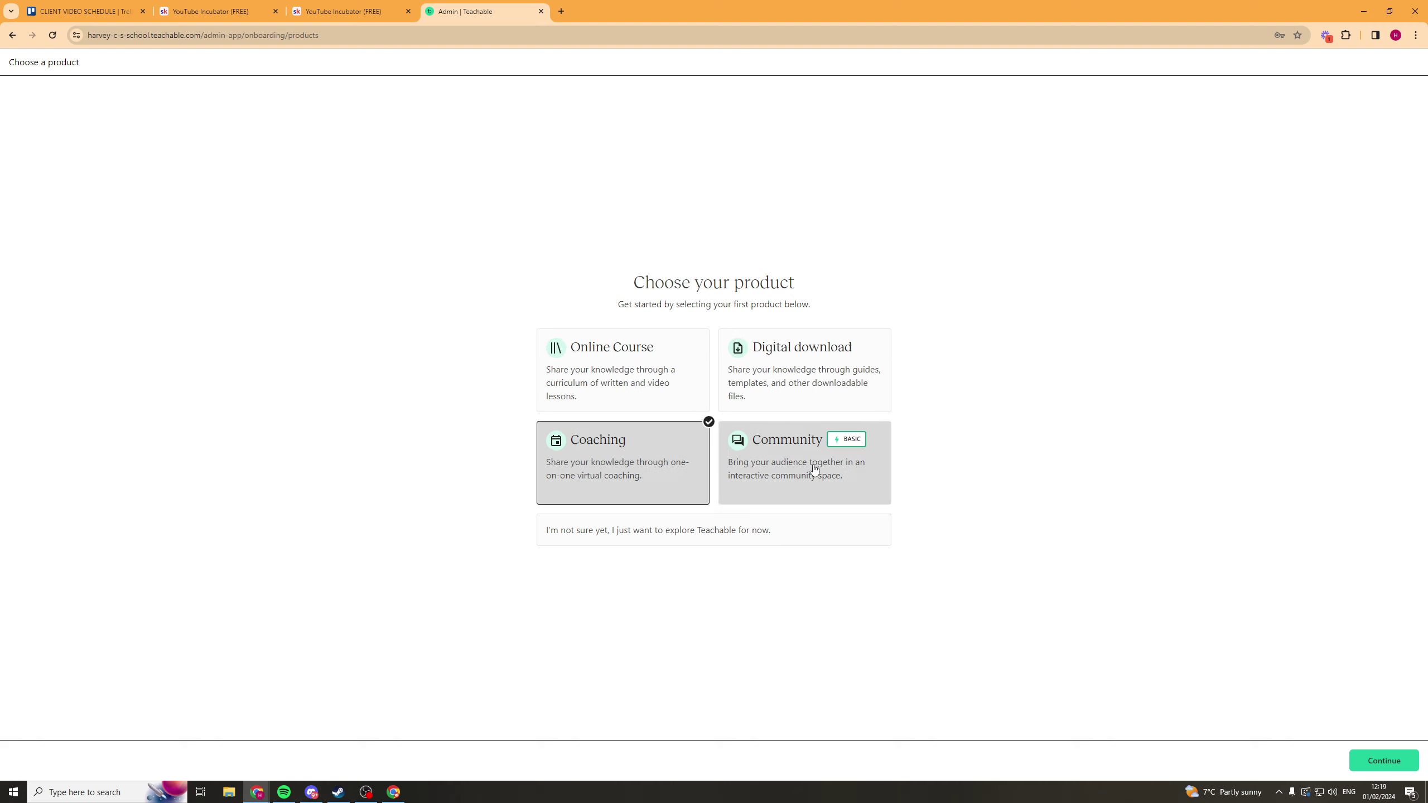
left_click(812, 465)
mouse_move(837, 439)
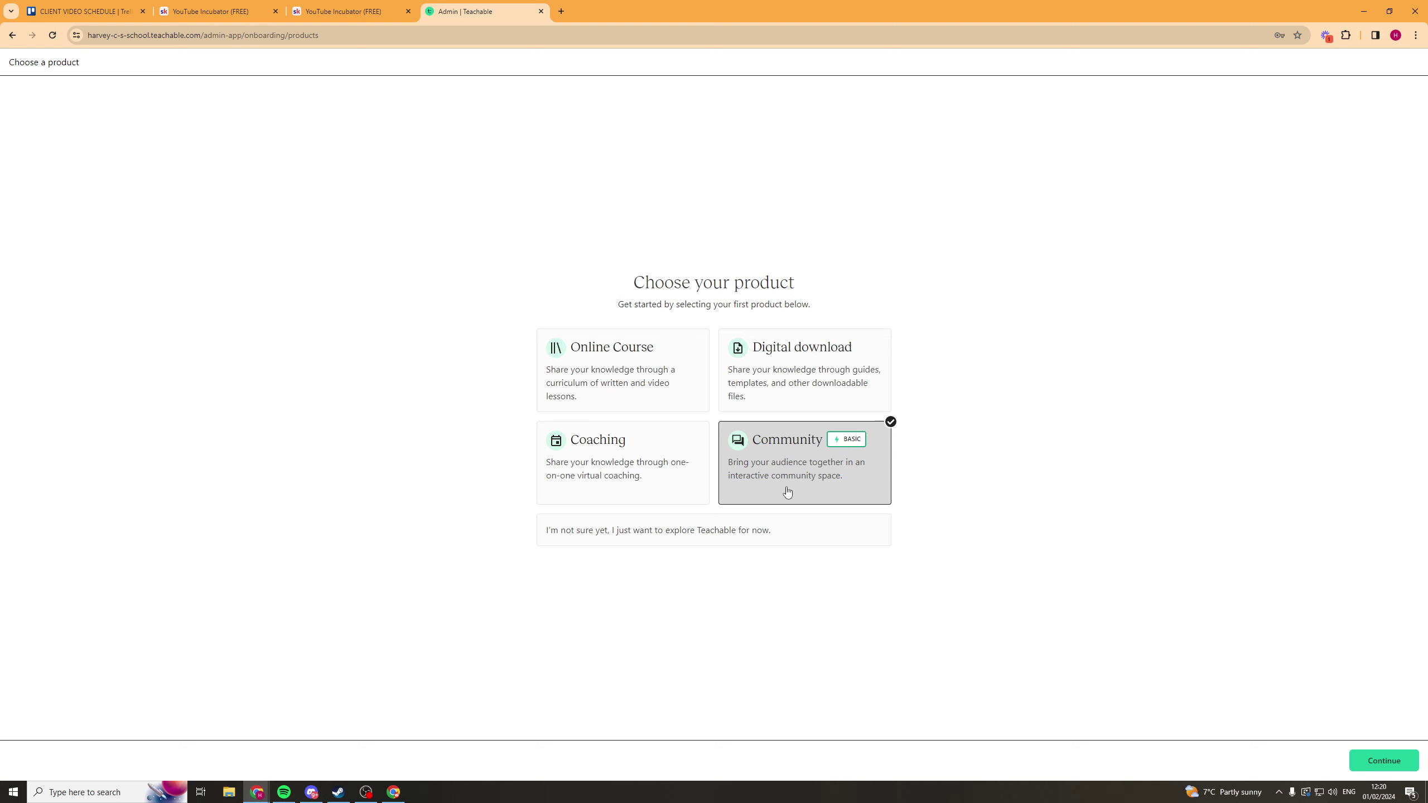
left_click(661, 377)
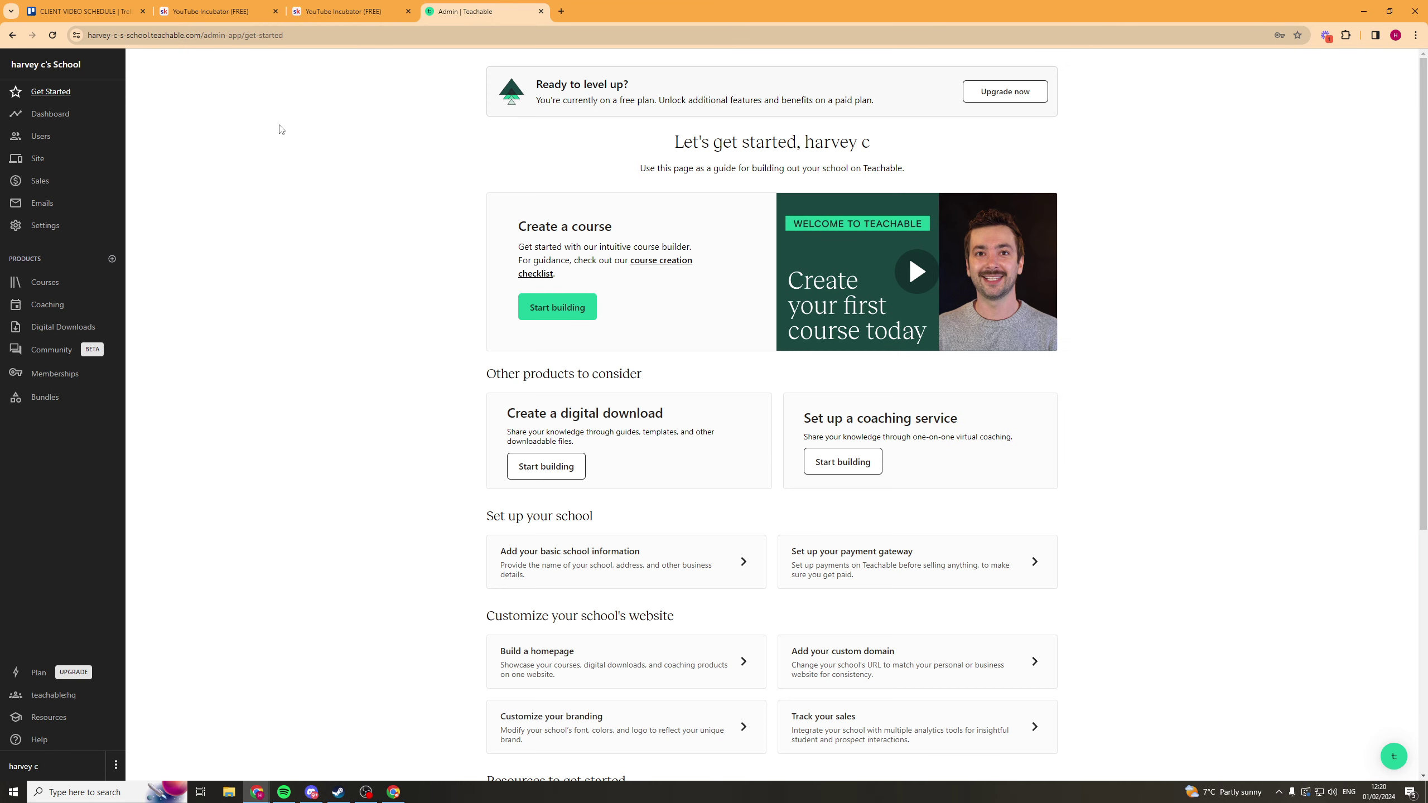
Start building a new course titled COURSE 1
right_click(557, 307)
left_click(559, 309)
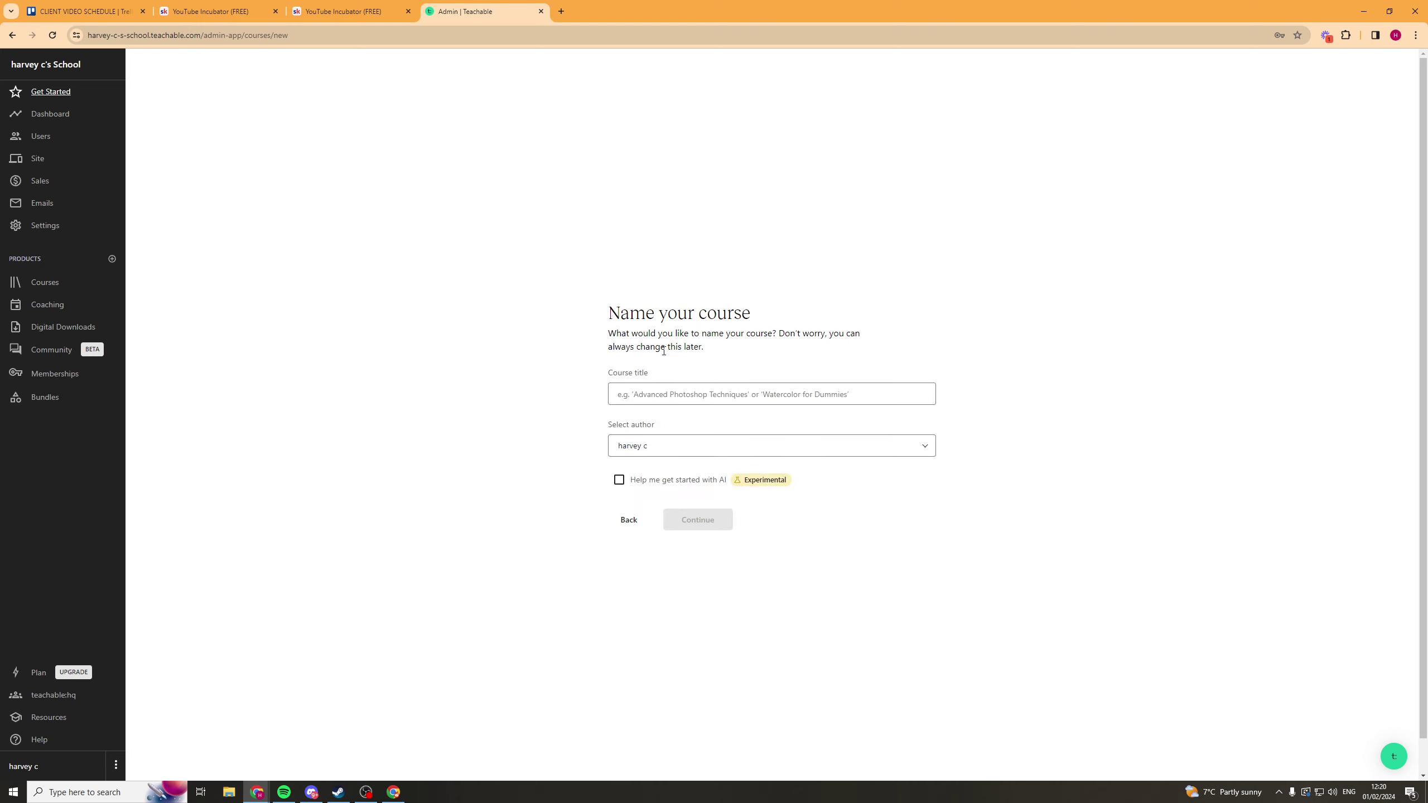
left_click(701, 392)
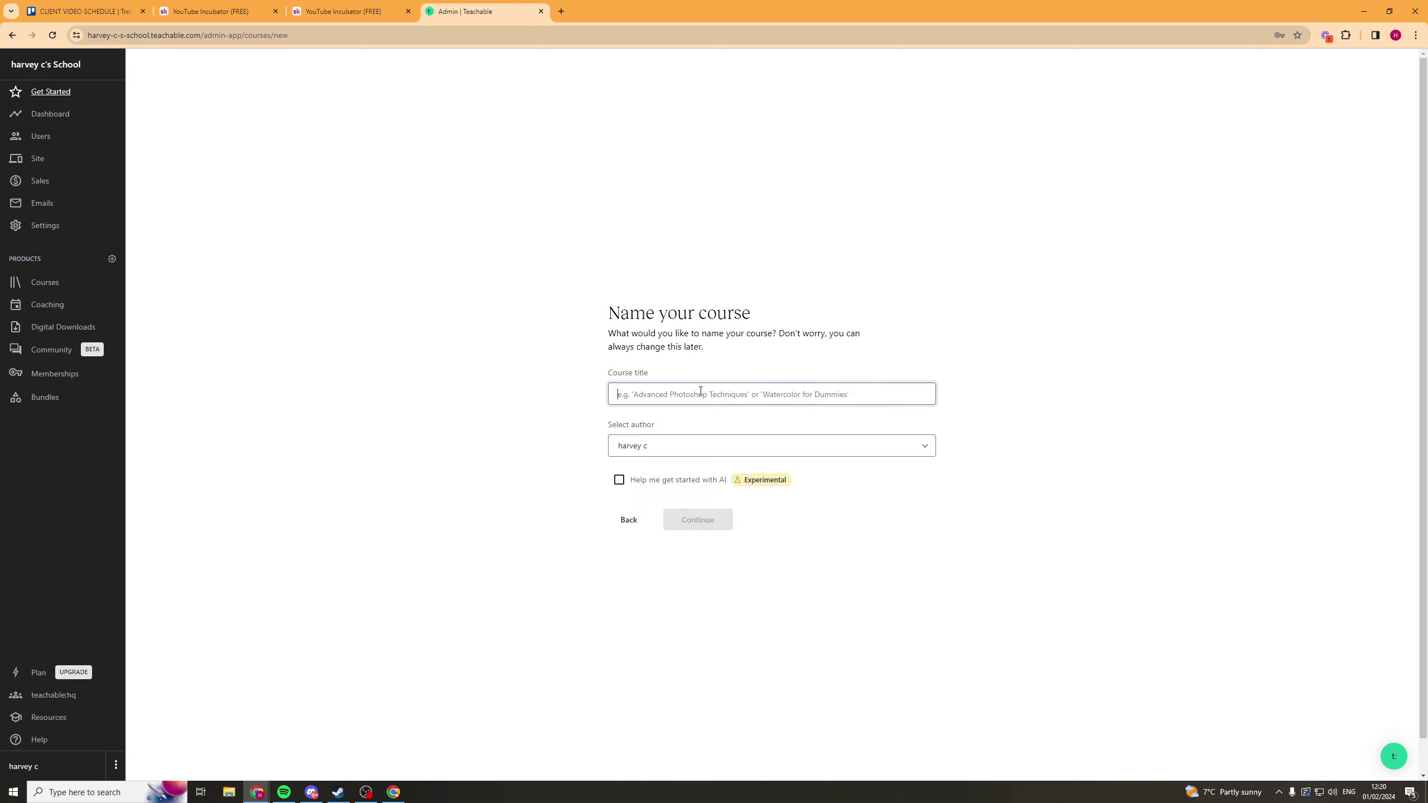
type("COURSE 1")
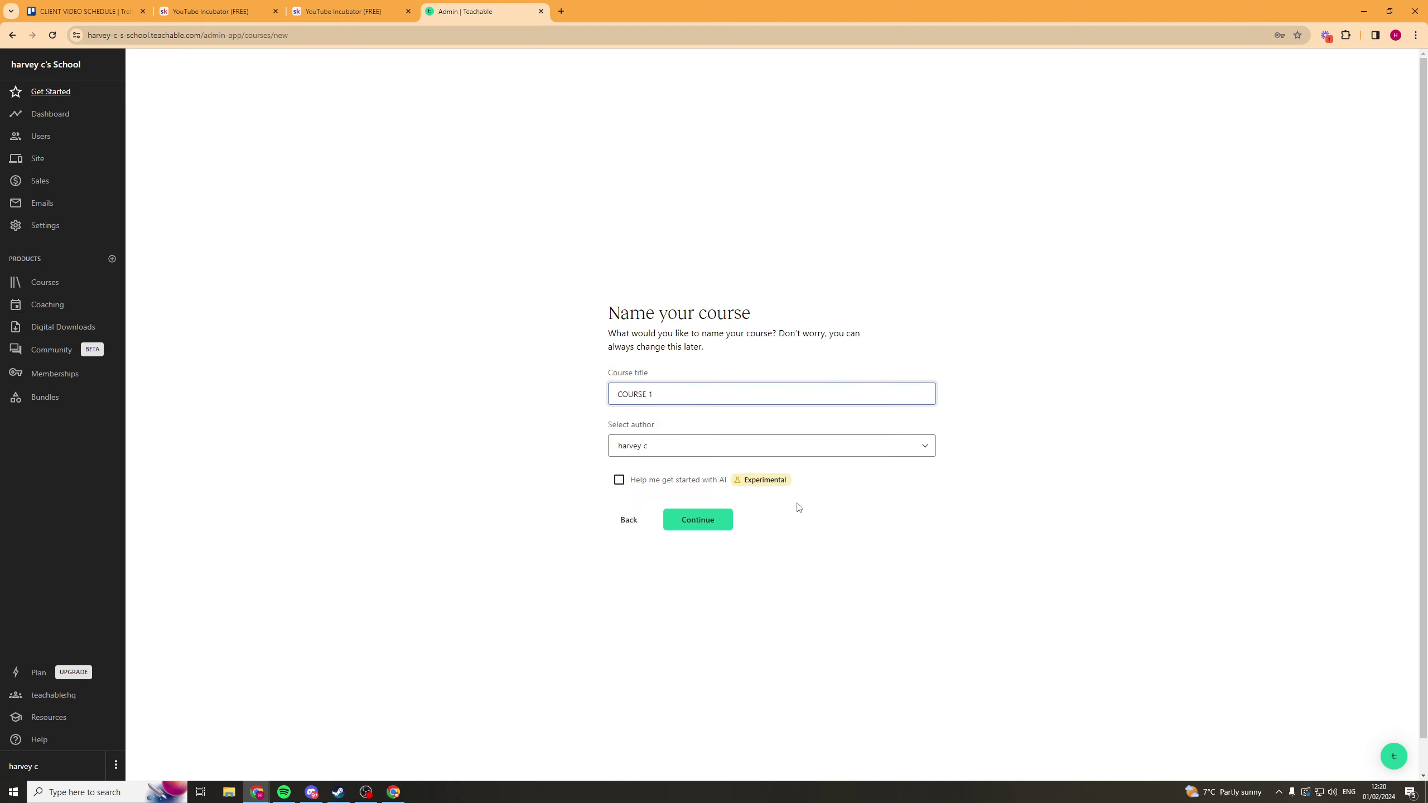
left_click(726, 520)
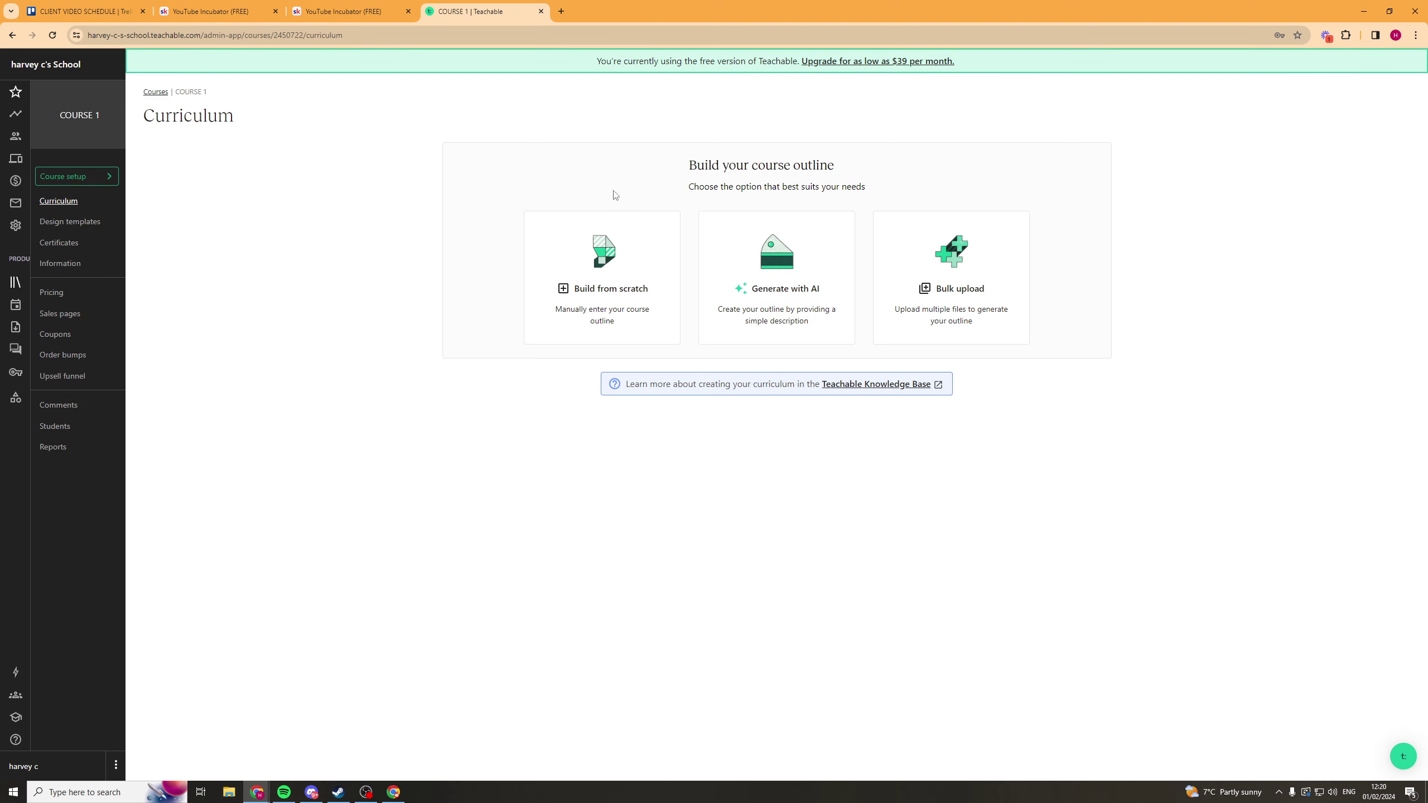
Build the outline from scratch, saving New section with a lesson named New Lesson
left_click(583, 290)
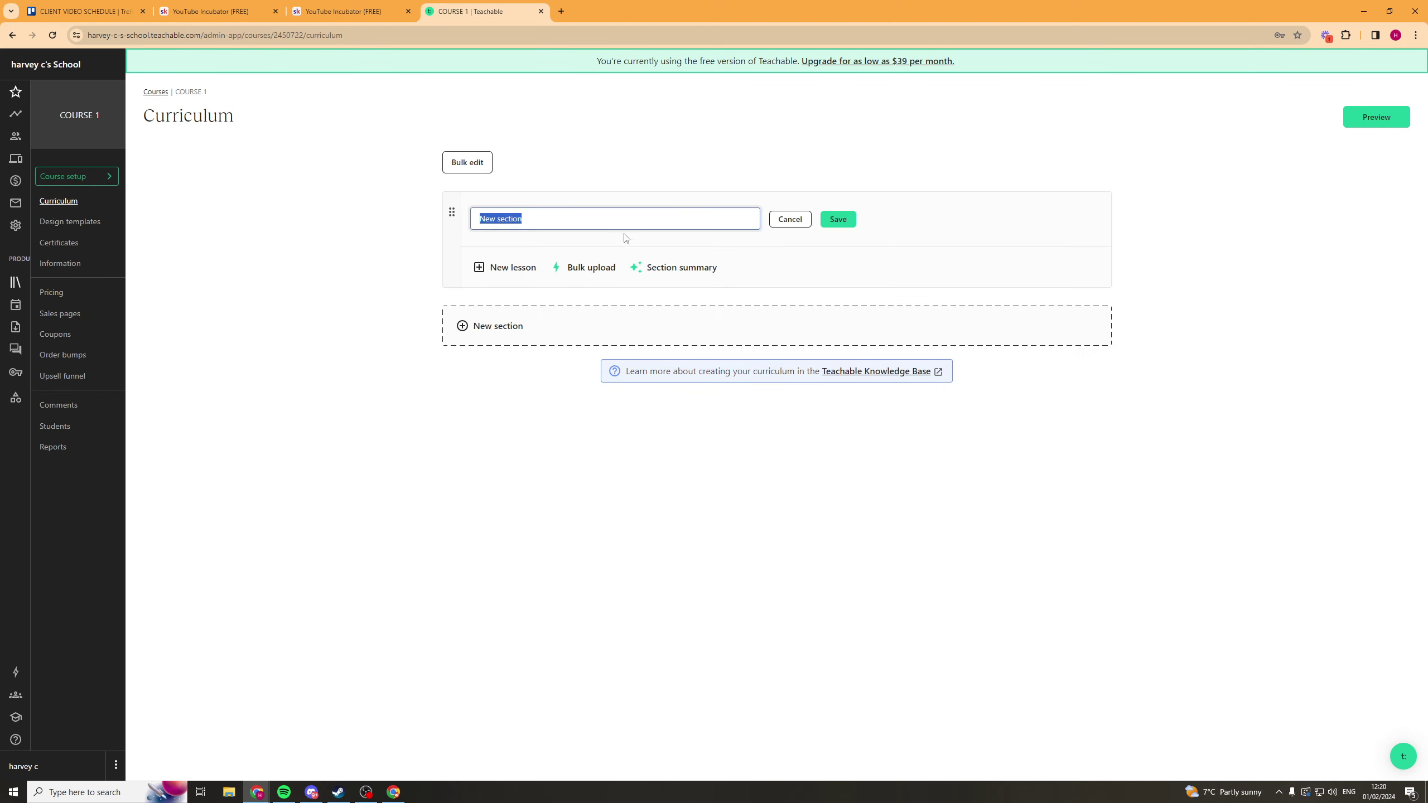
left_click(838, 219)
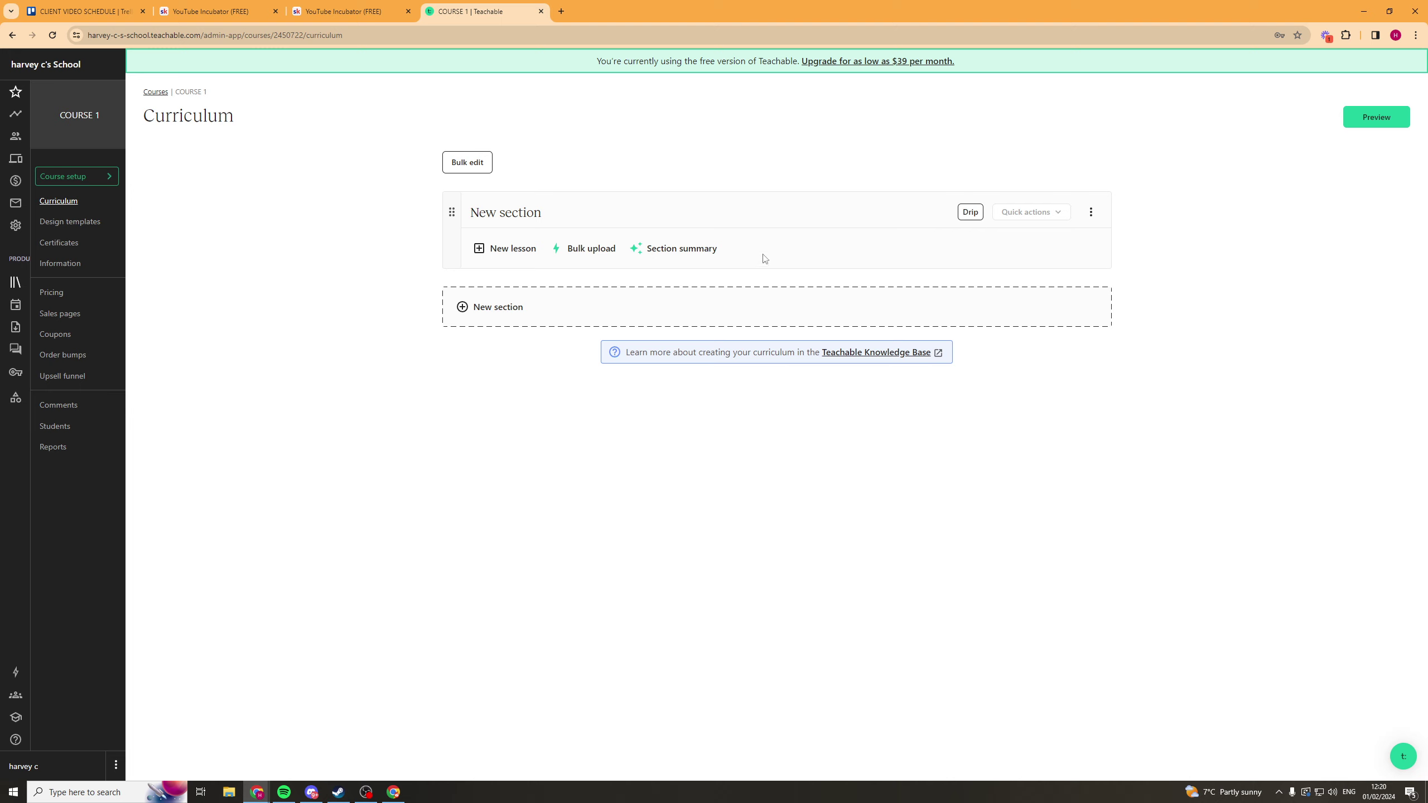
left_click(504, 248)
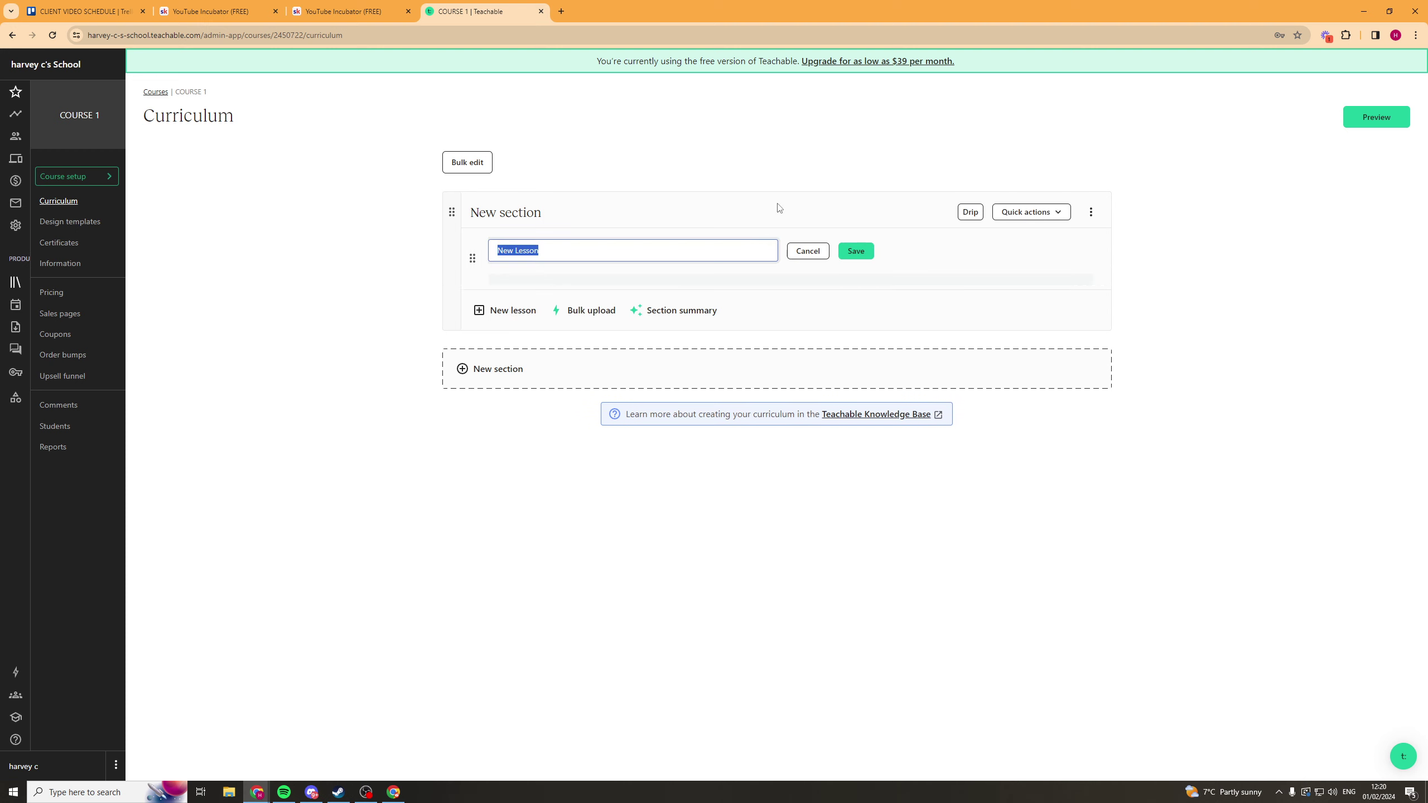
left_click(853, 249)
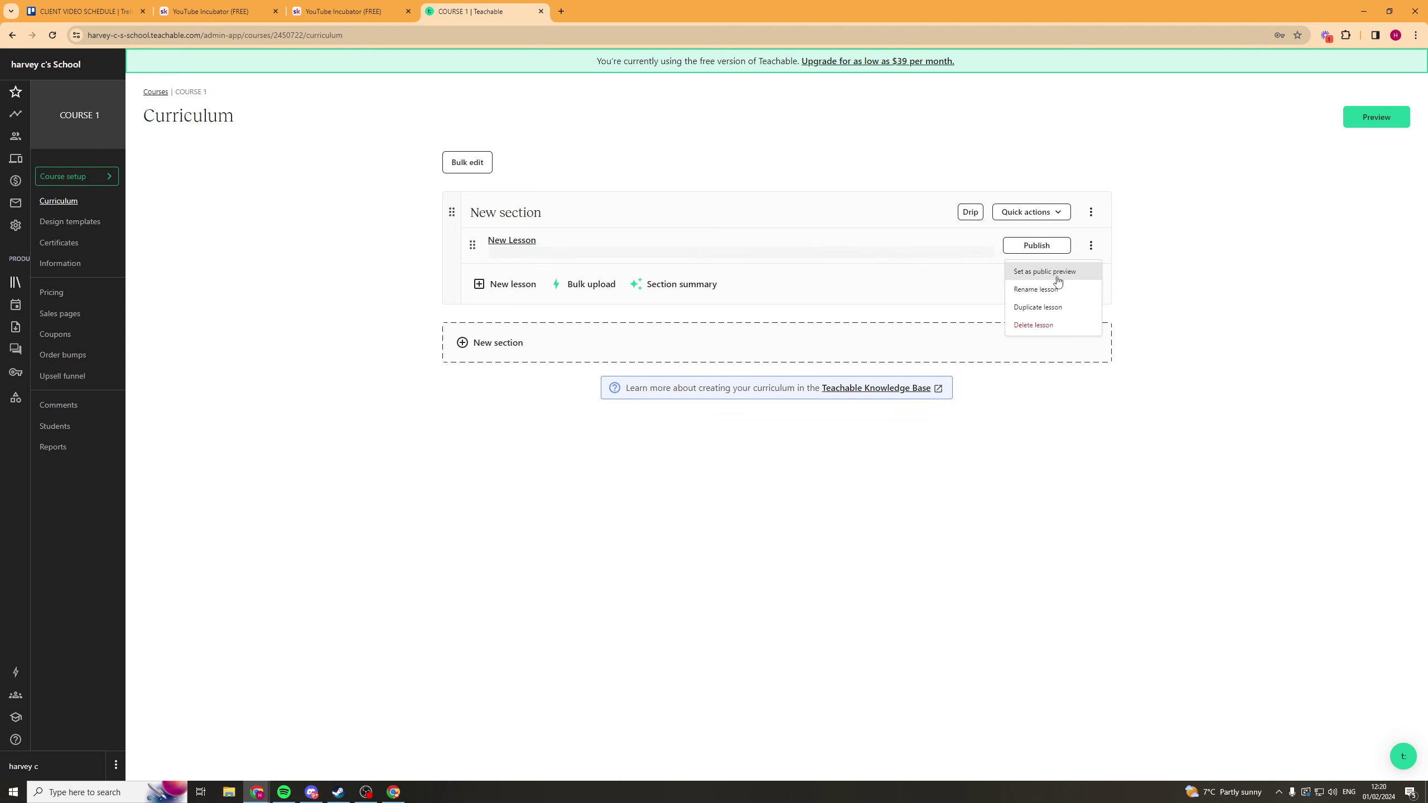
Explore New Lesson's content types, including video and the Add PDF dialog, without adding any
left_click(506, 248)
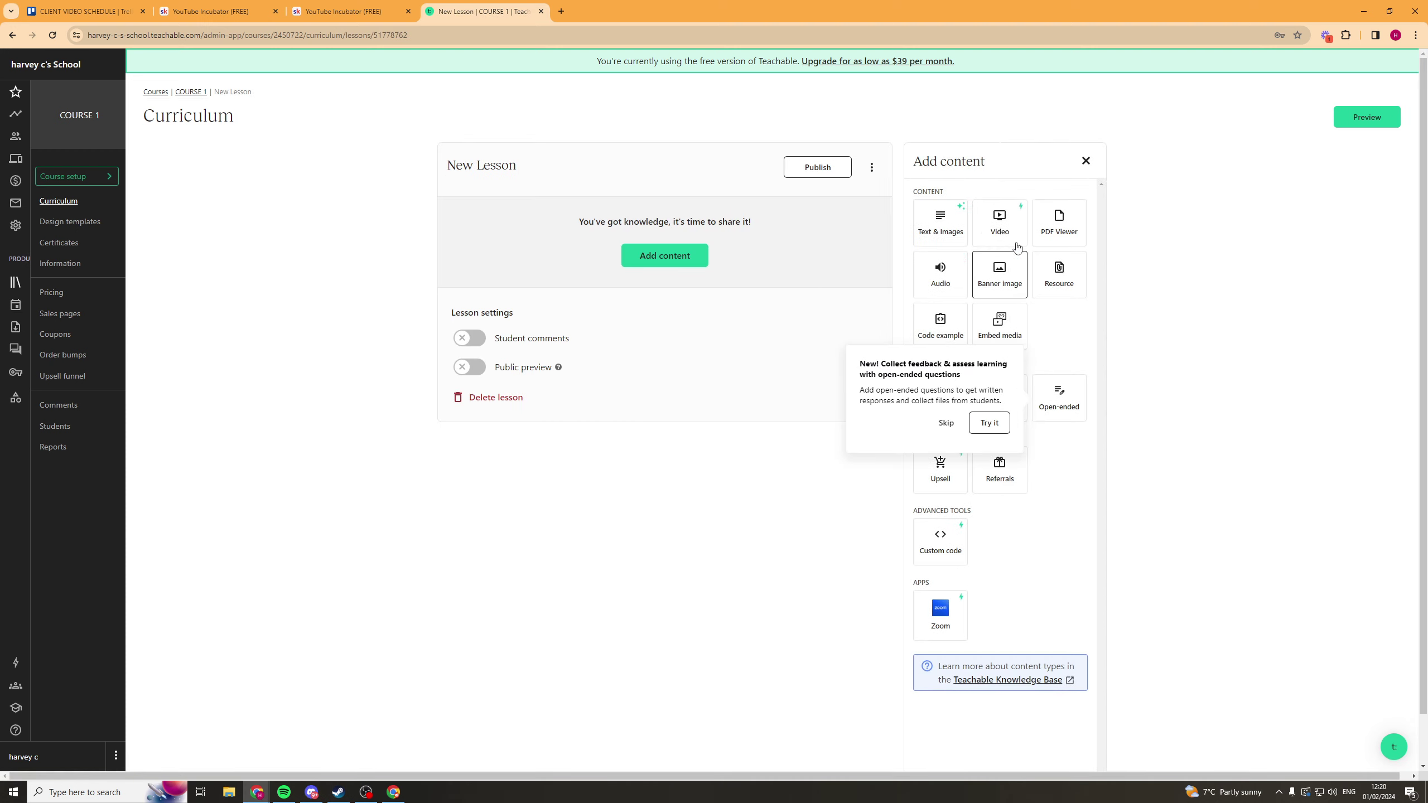
left_click(948, 425)
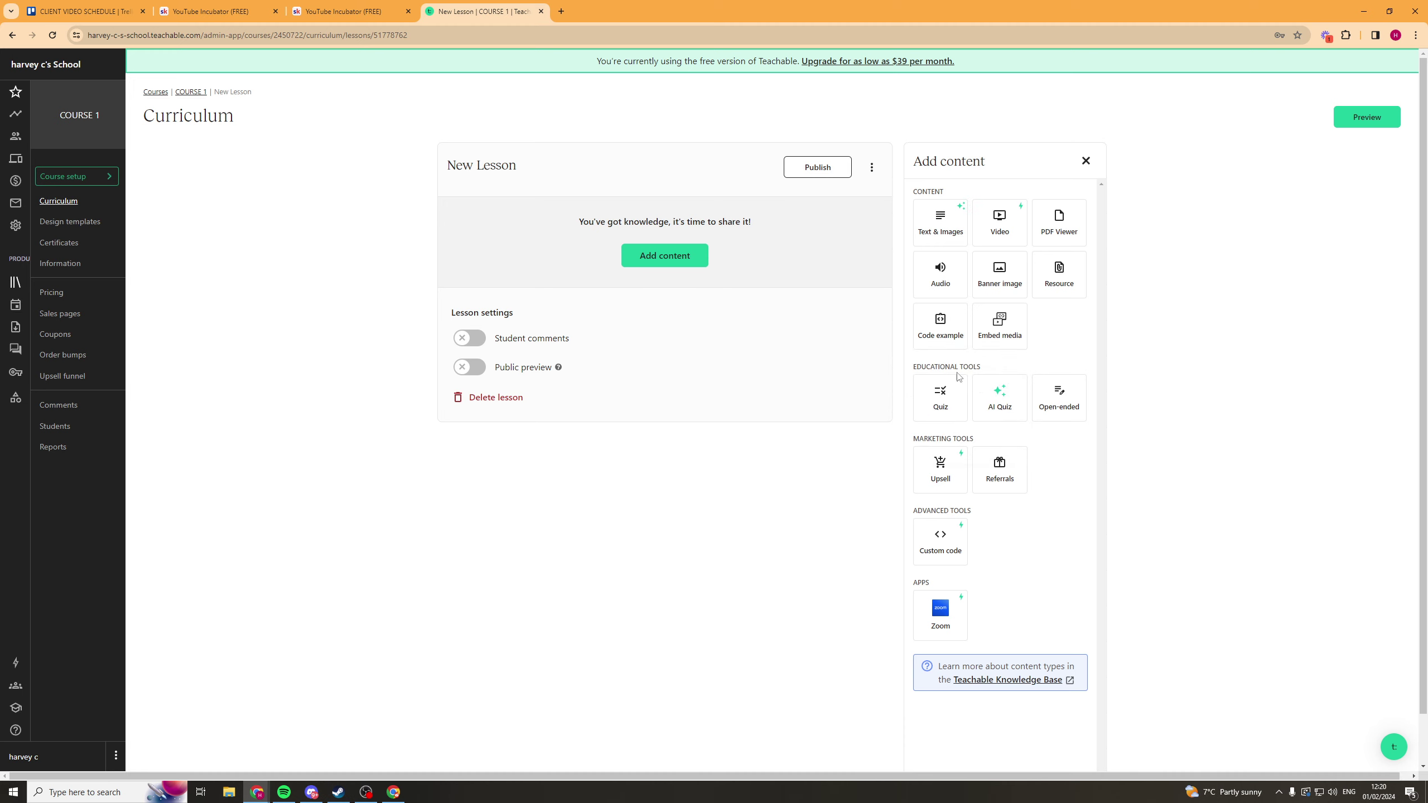
left_click(668, 258)
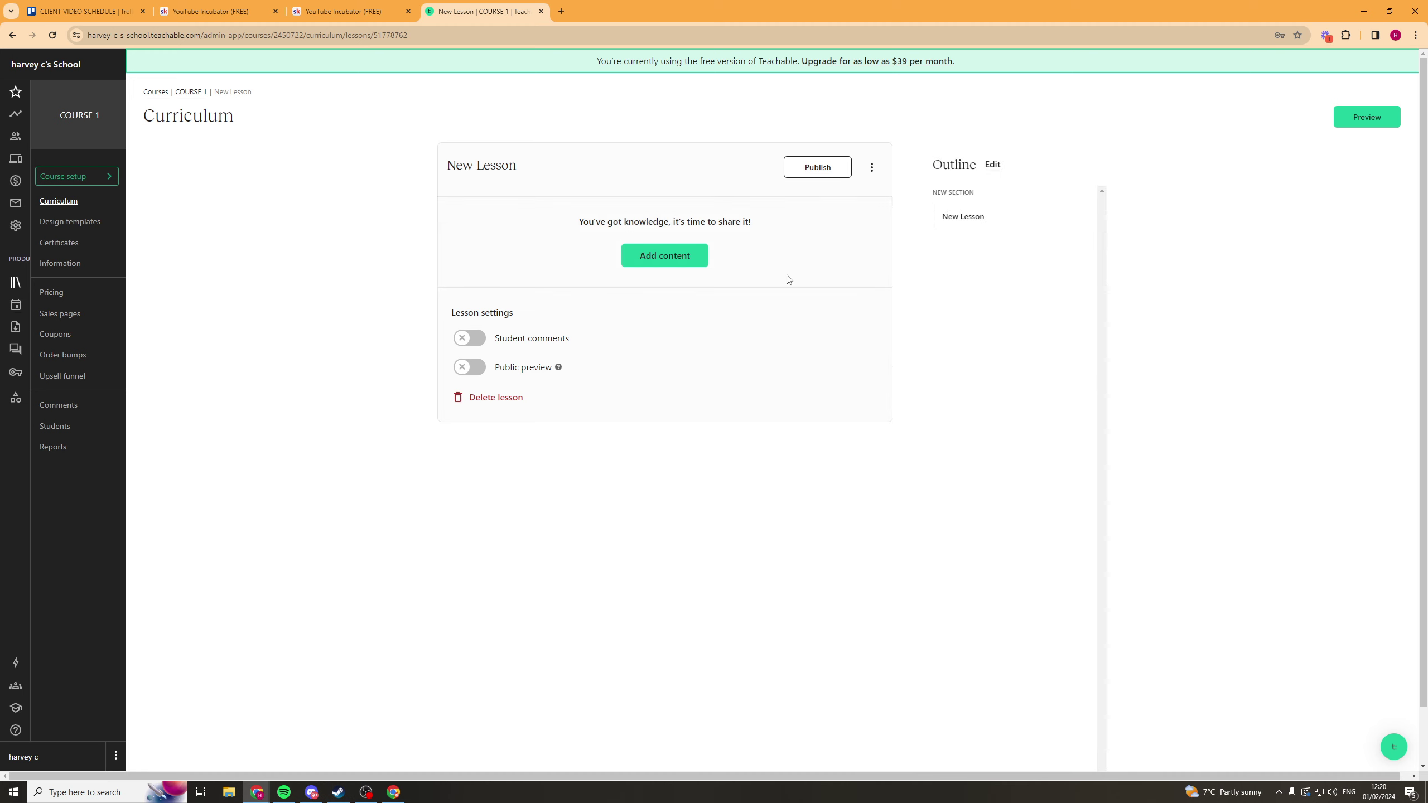
left_click(993, 164)
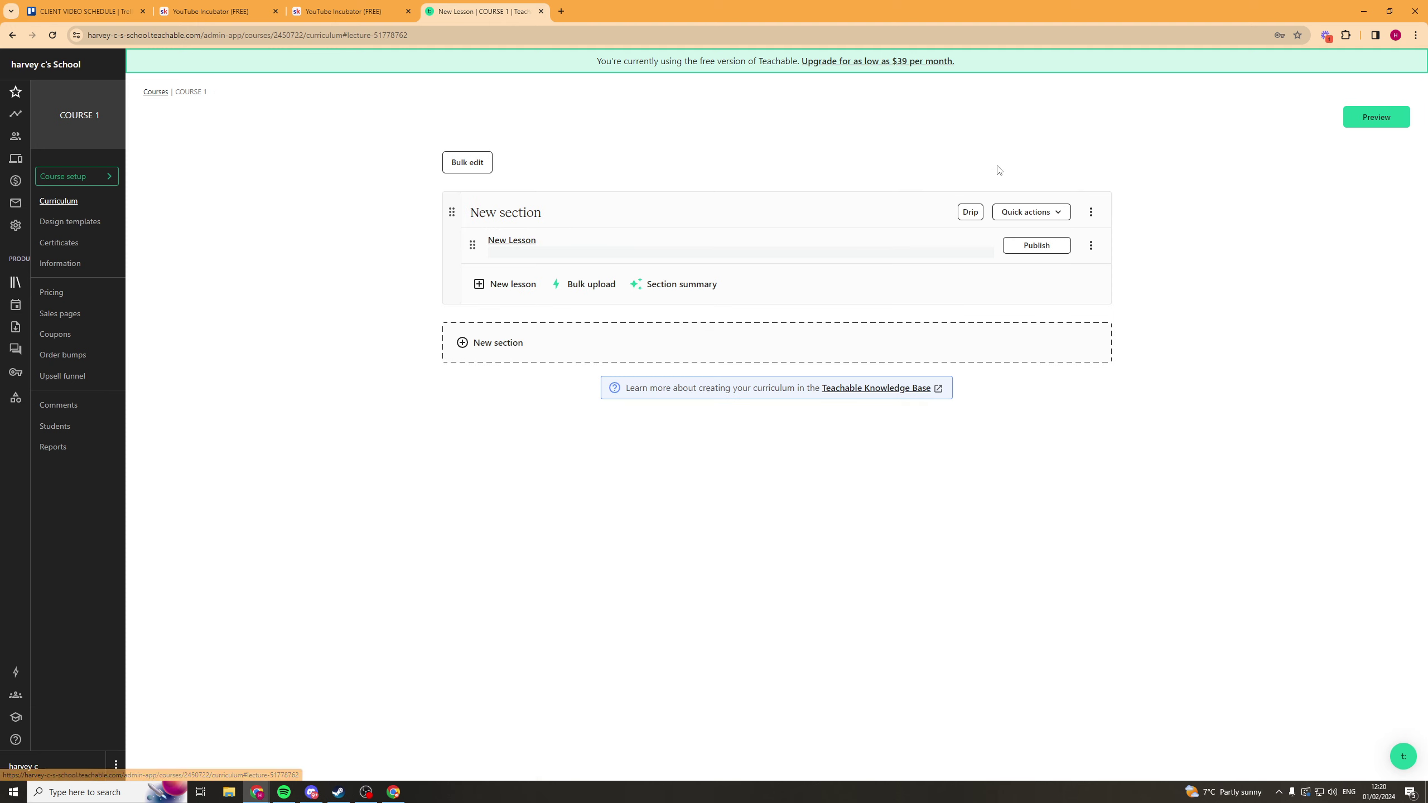
left_click(504, 248)
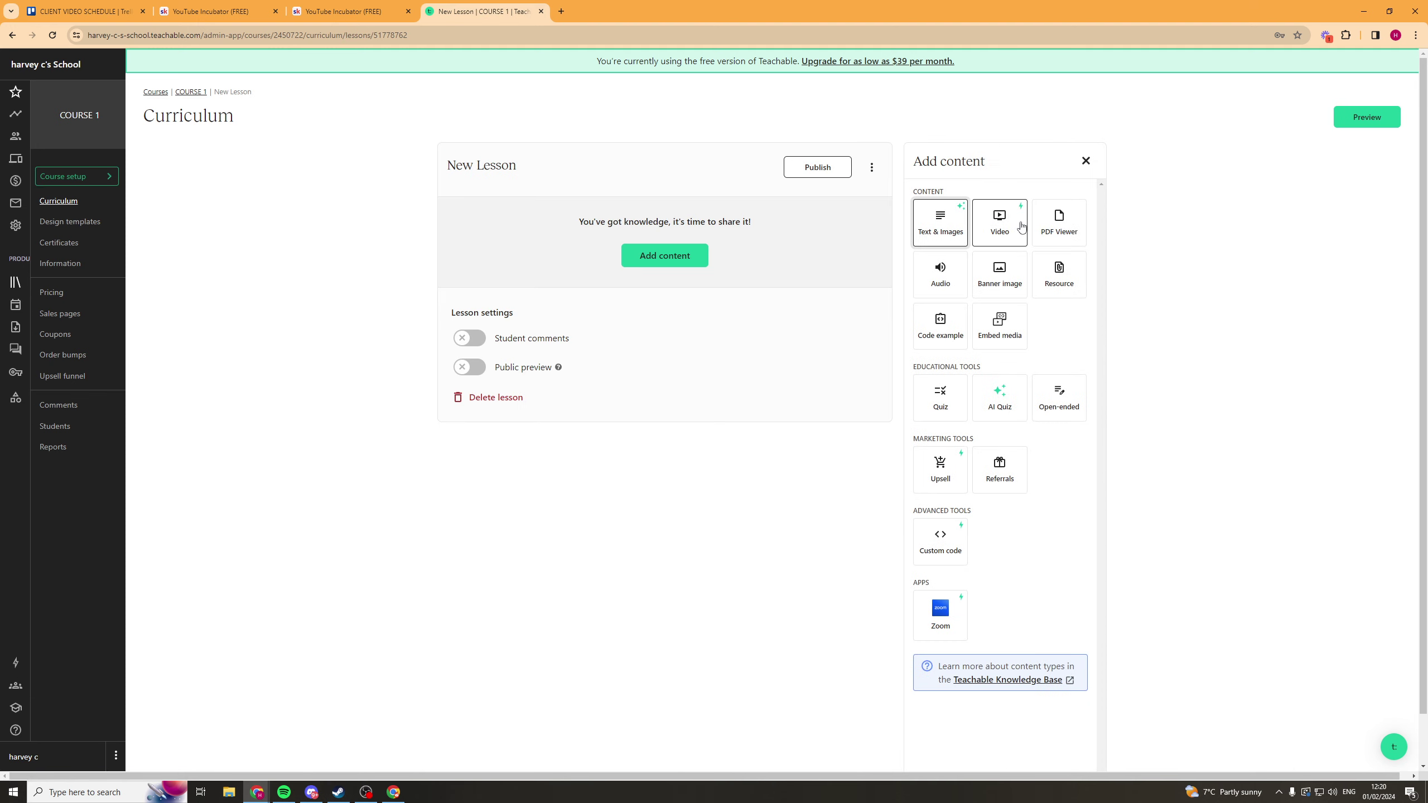
left_click(1009, 224)
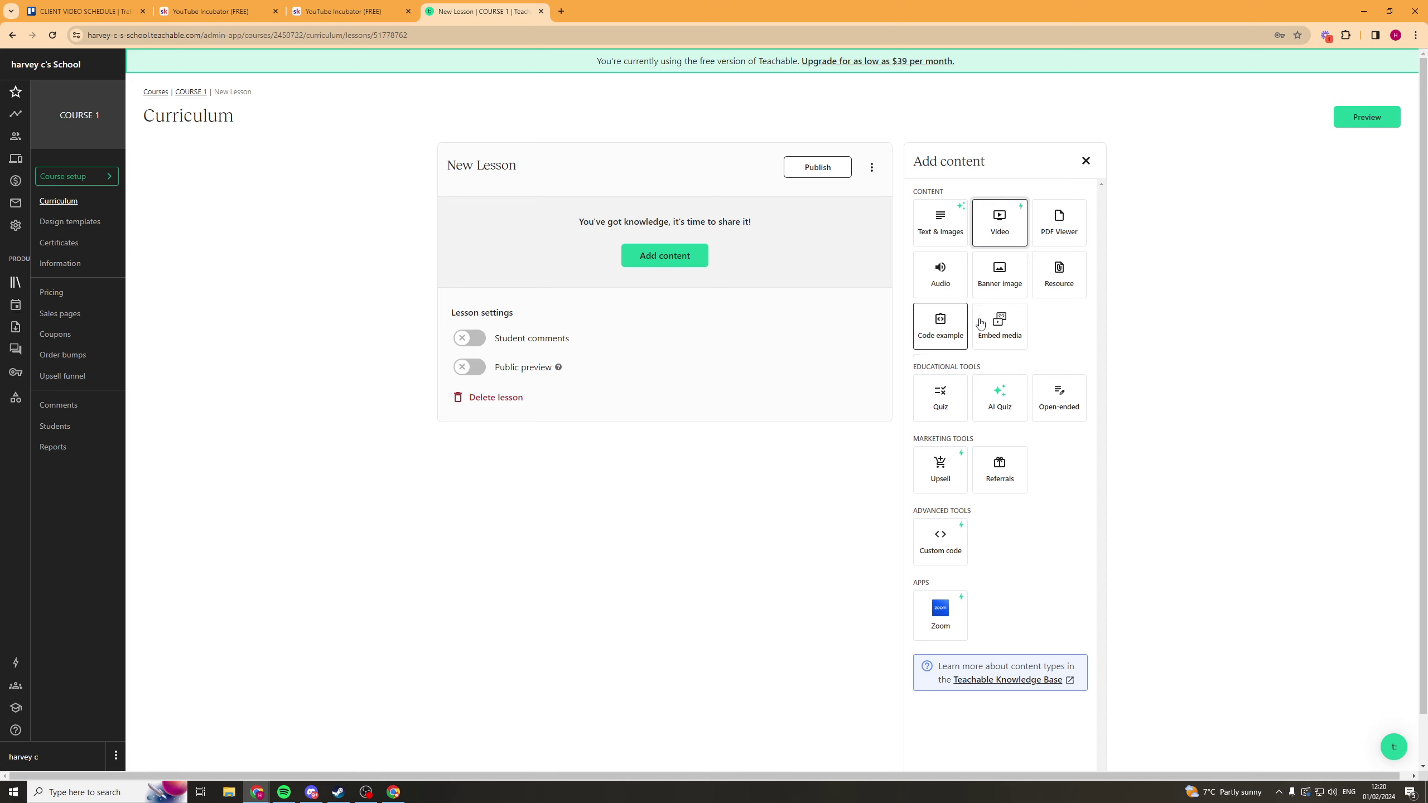
left_click(1062, 227)
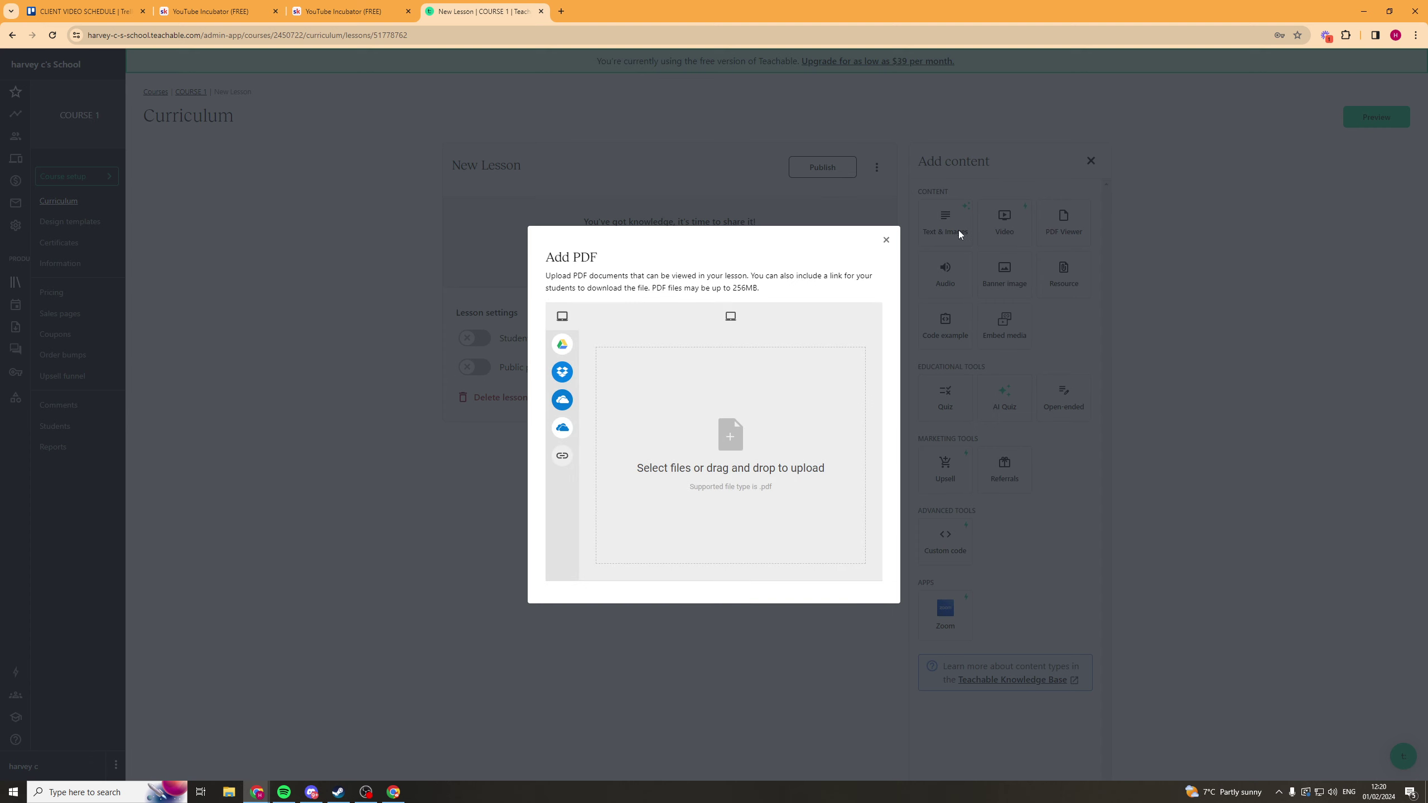
left_click(886, 240)
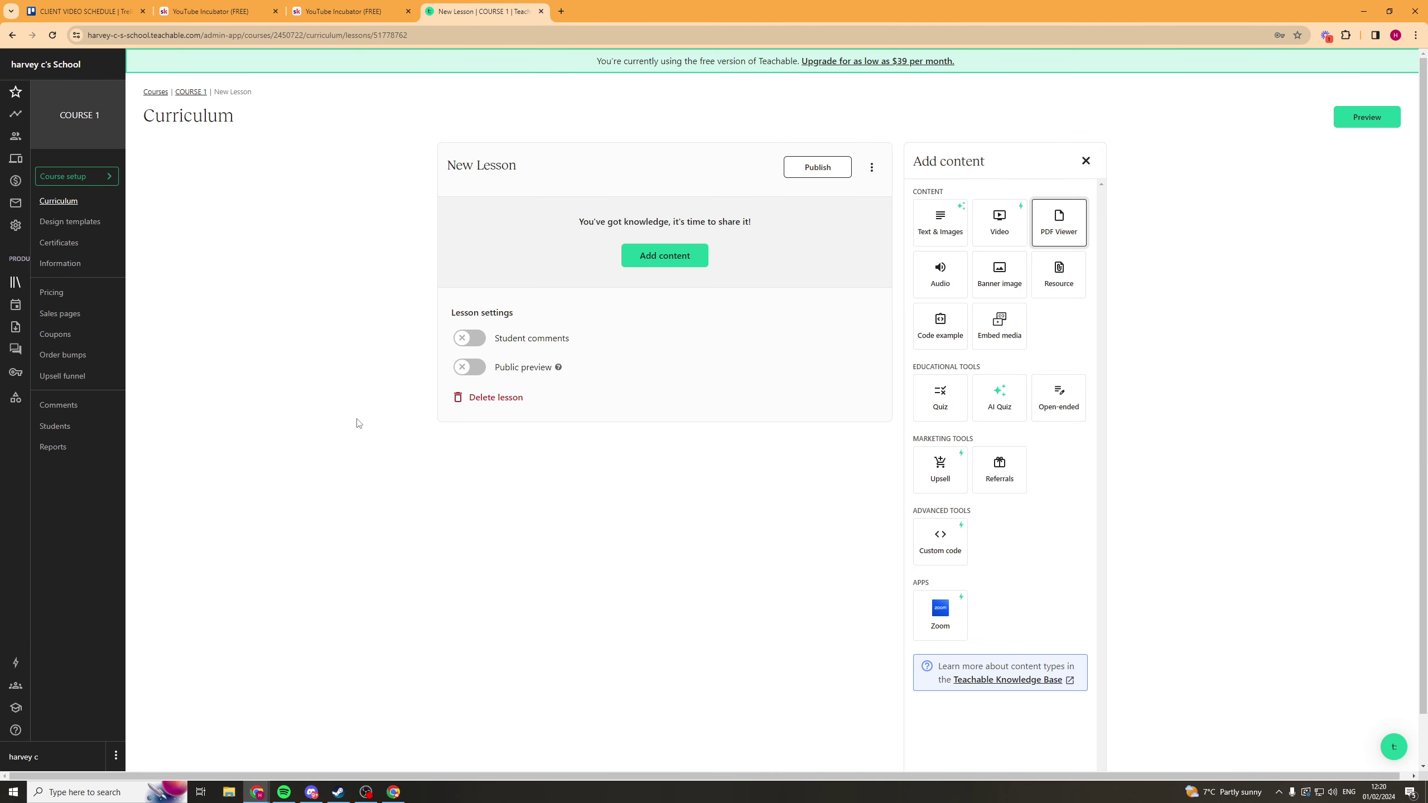
Glance at the Skool About page and admin dashboard, then return to New Lesson's editor
left_click(353, 10)
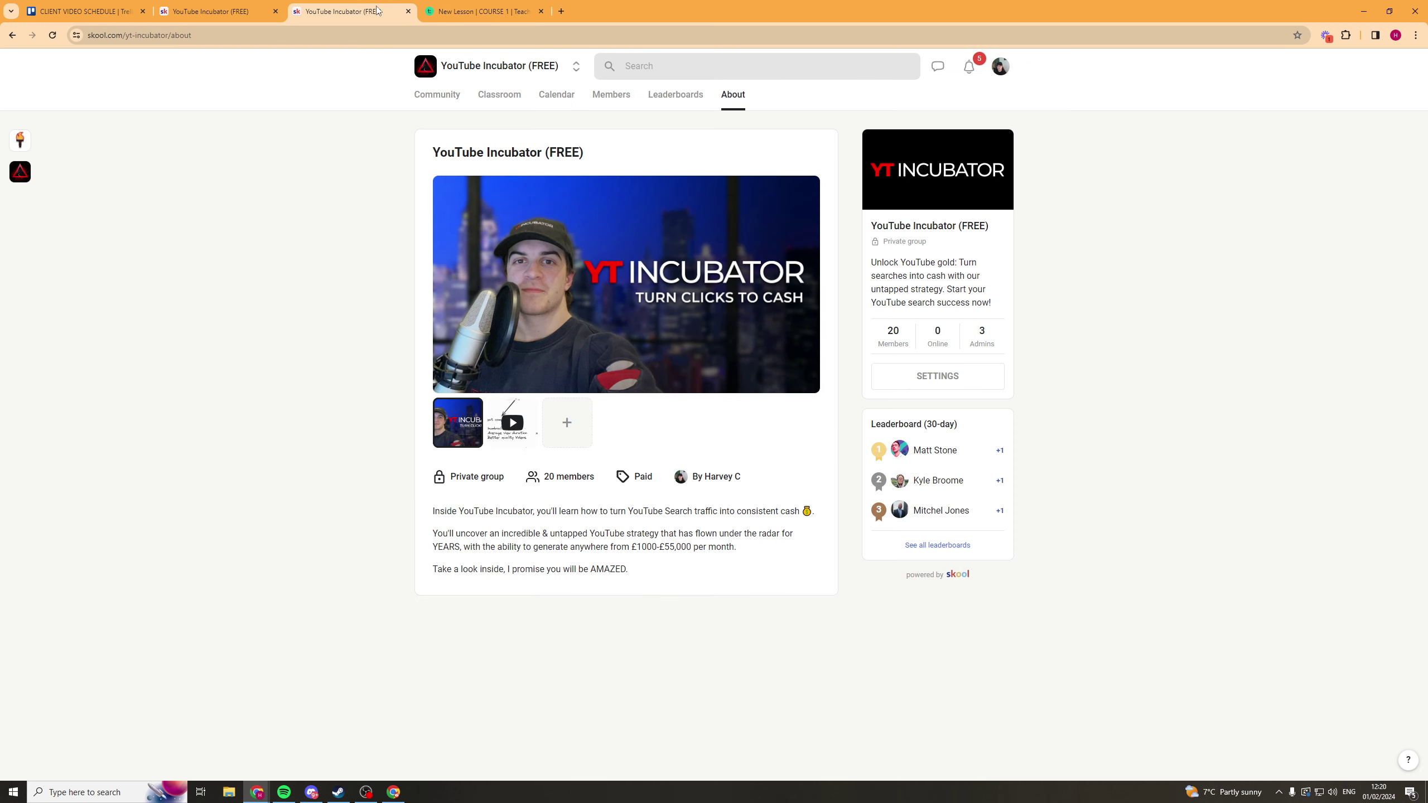
left_click(476, 17)
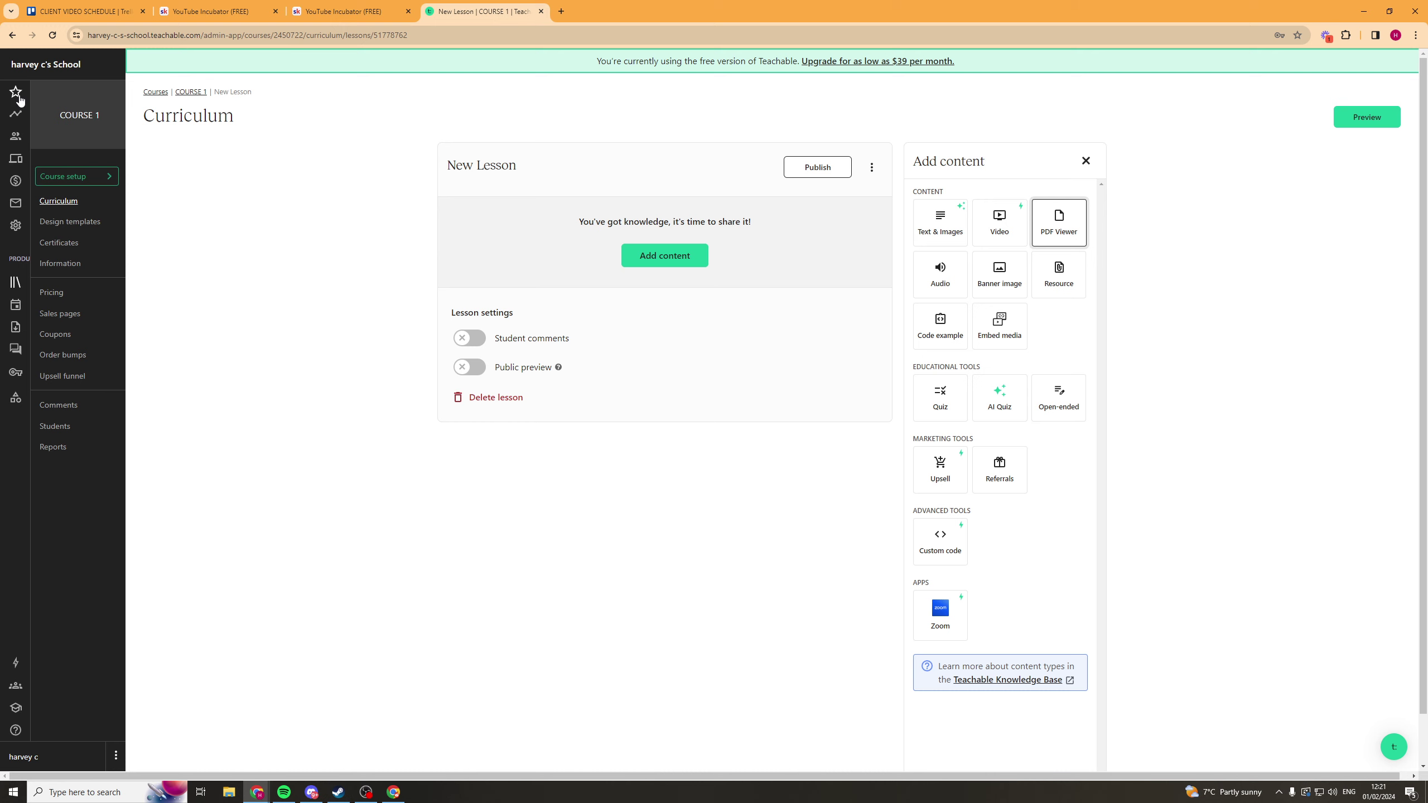
left_click(16, 137)
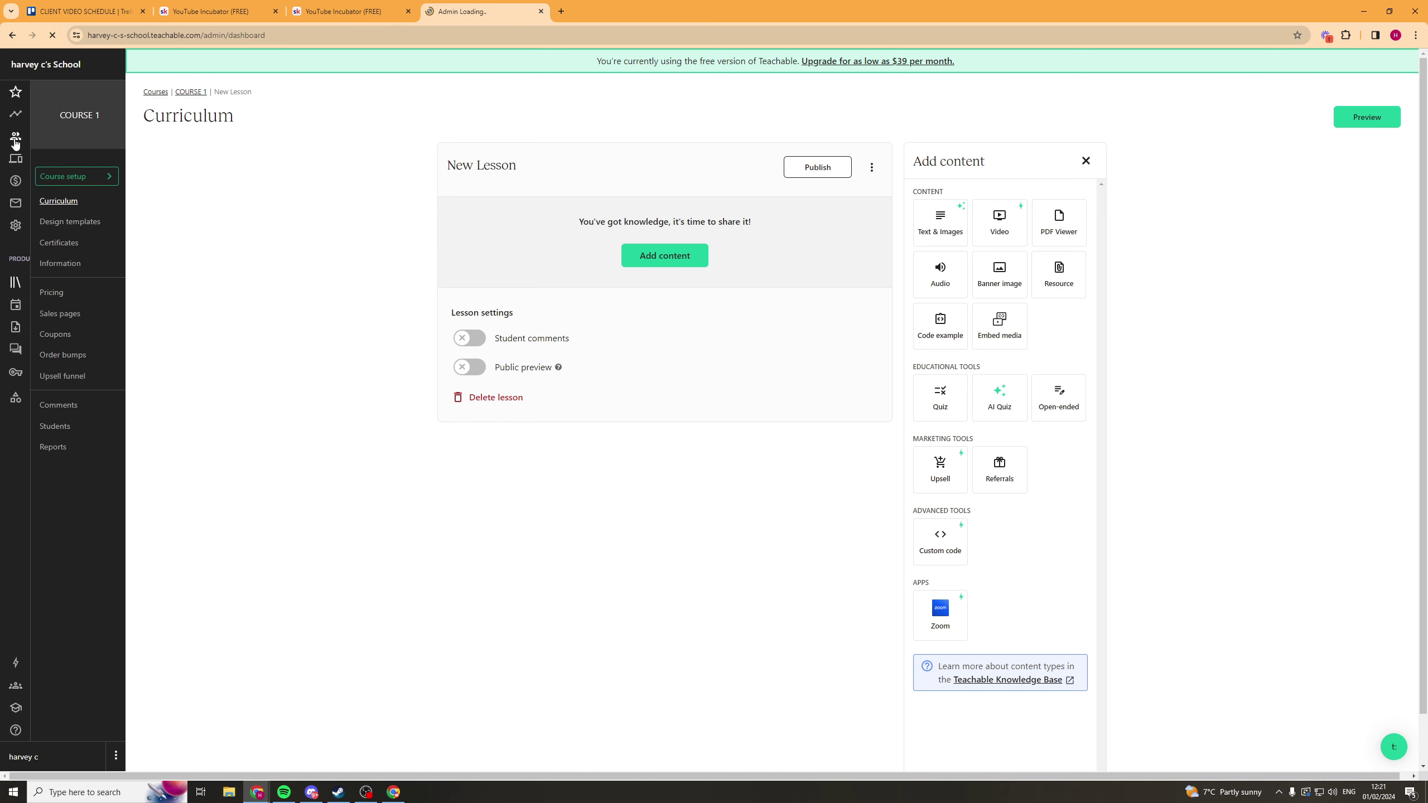
left_click(12, 35)
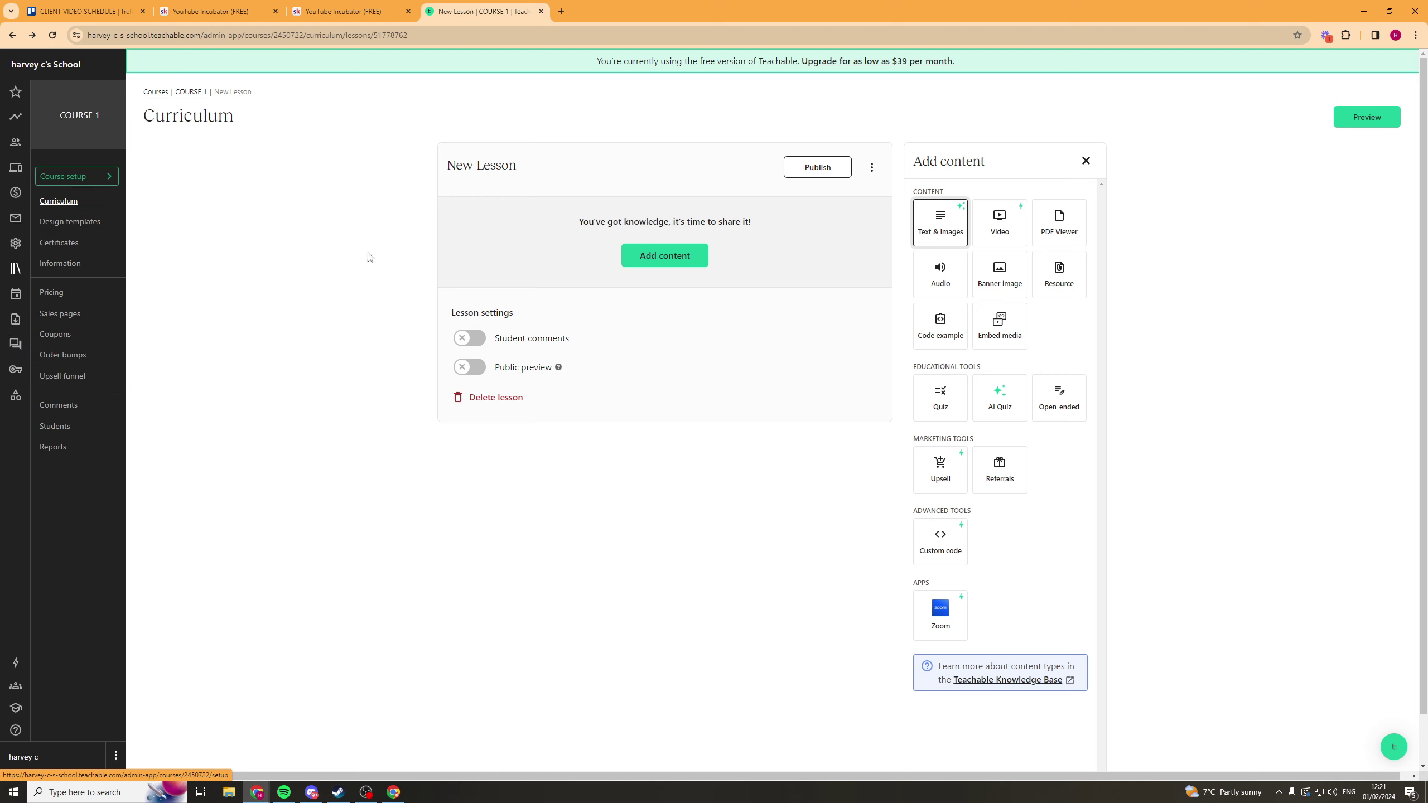
Preview New Lesson as a student and mark it complete
left_click(1368, 116)
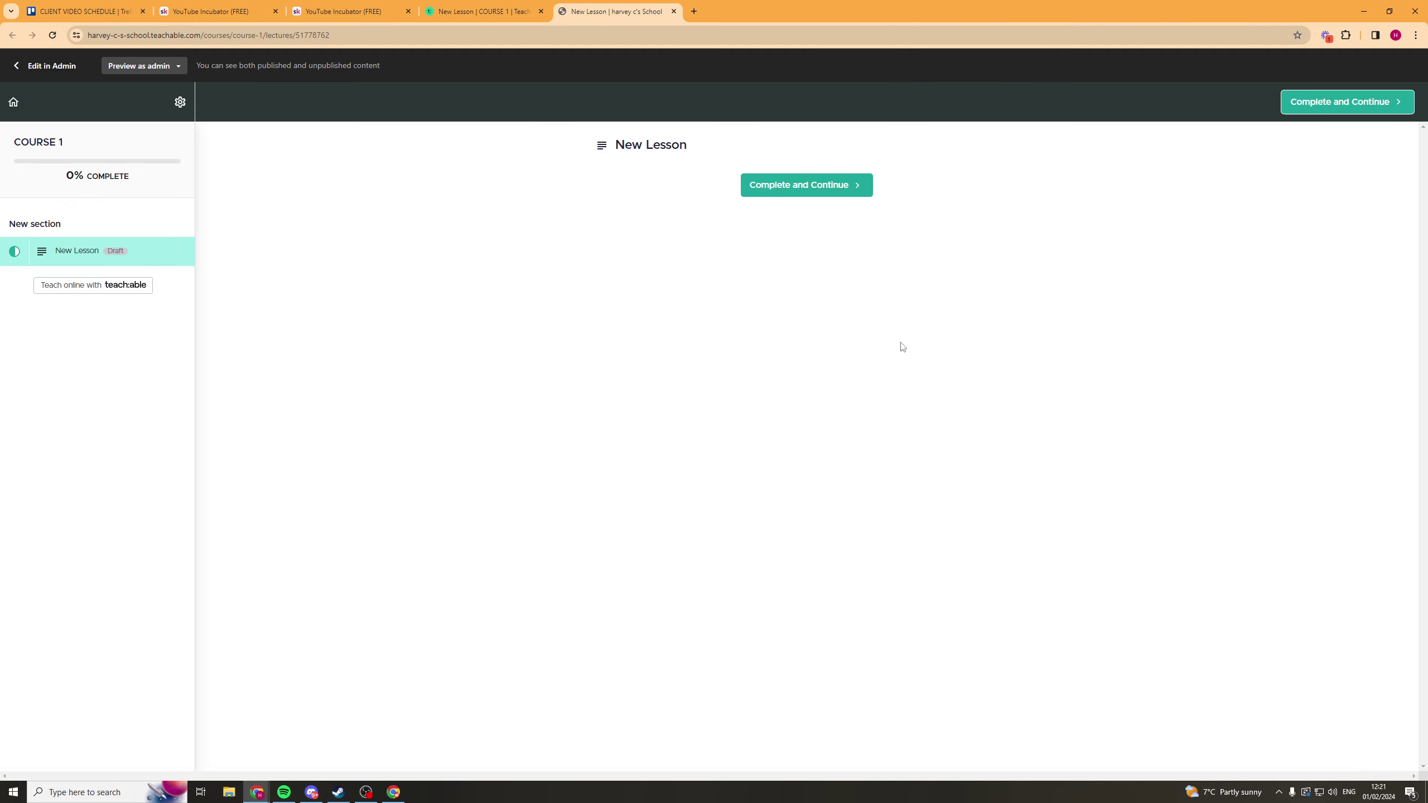
left_click_drag(822, 195, 90, 169)
left_click(804, 190)
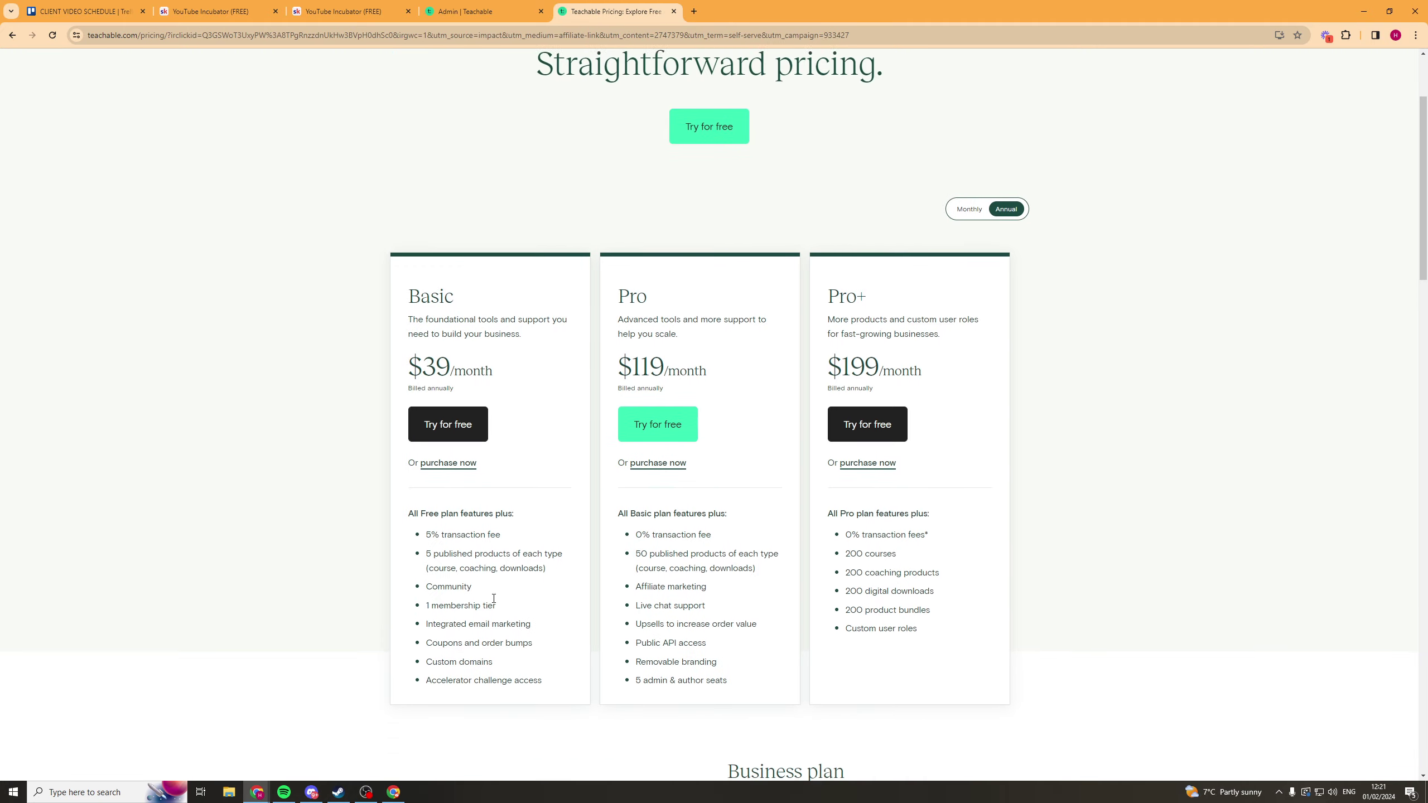
Scroll down the Teachable pricing page and highlight the footer text
scroll(1175, 486, "up", 5)
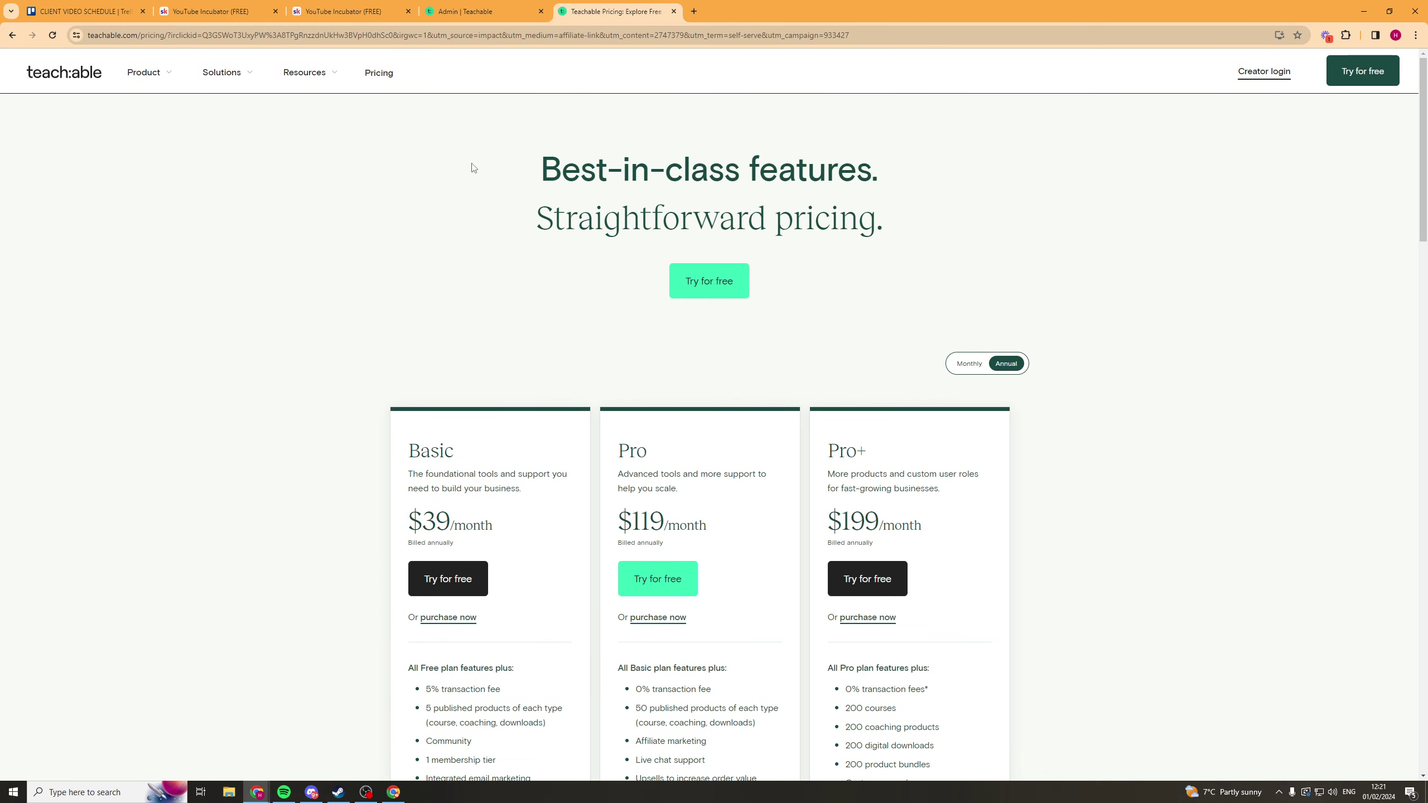
scroll(424, 264, "down", 19)
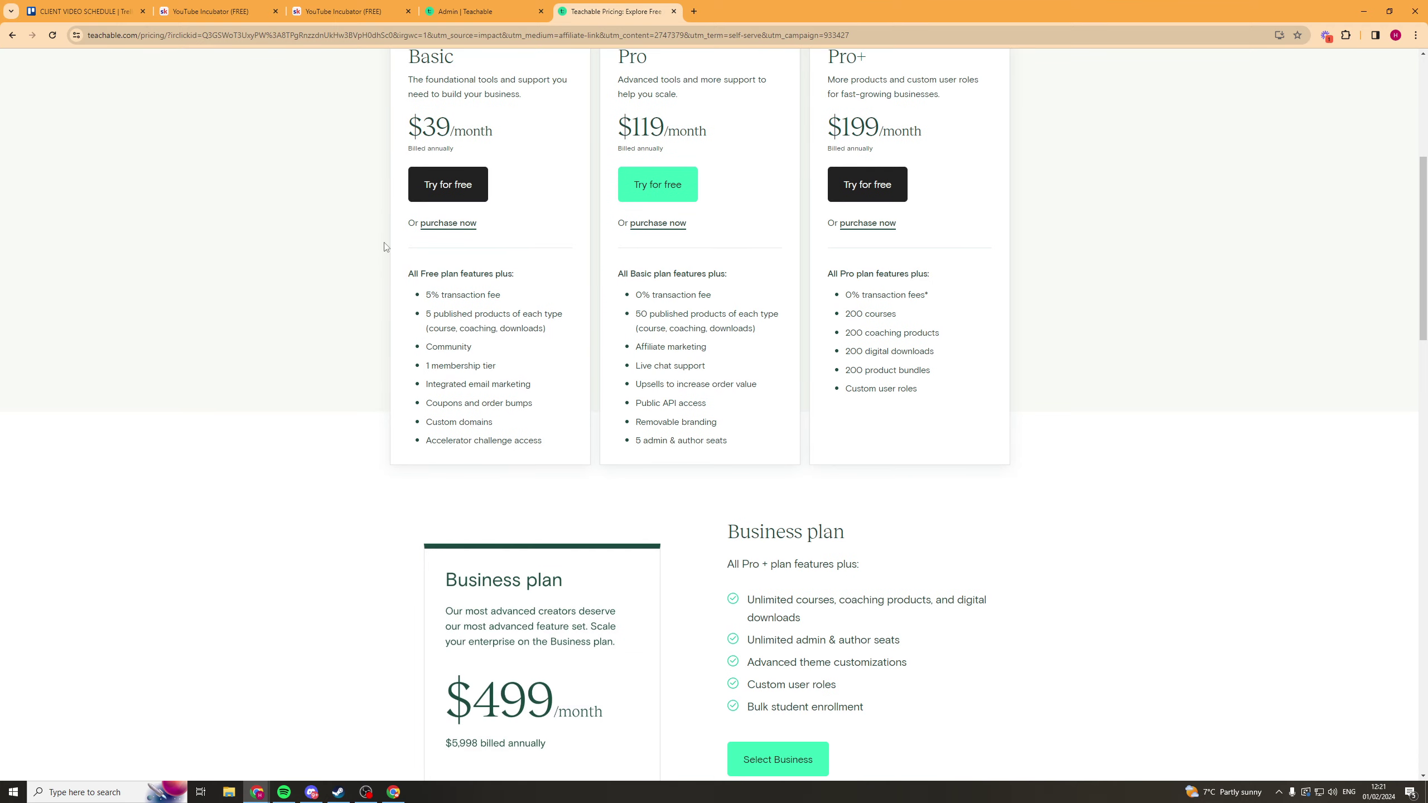
scroll(341, 309, "down", 18)
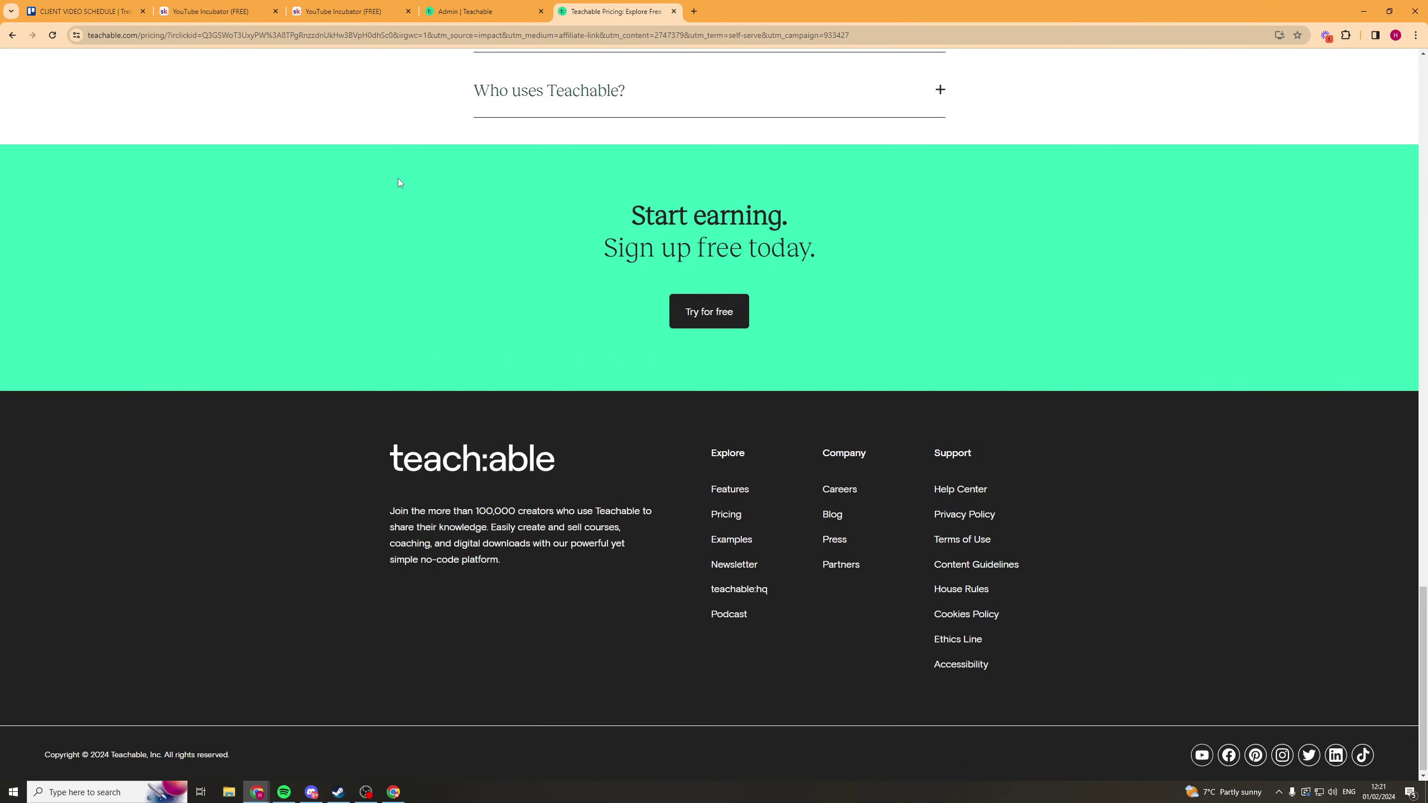
left_click_drag(559, 453, 1051, 622)
left_click(1074, 679)
Scroll back up and highlight the Basic plan's $39/month annual price
scroll(1053, 542, "up", 11)
scroll(1052, 542, "up", 20)
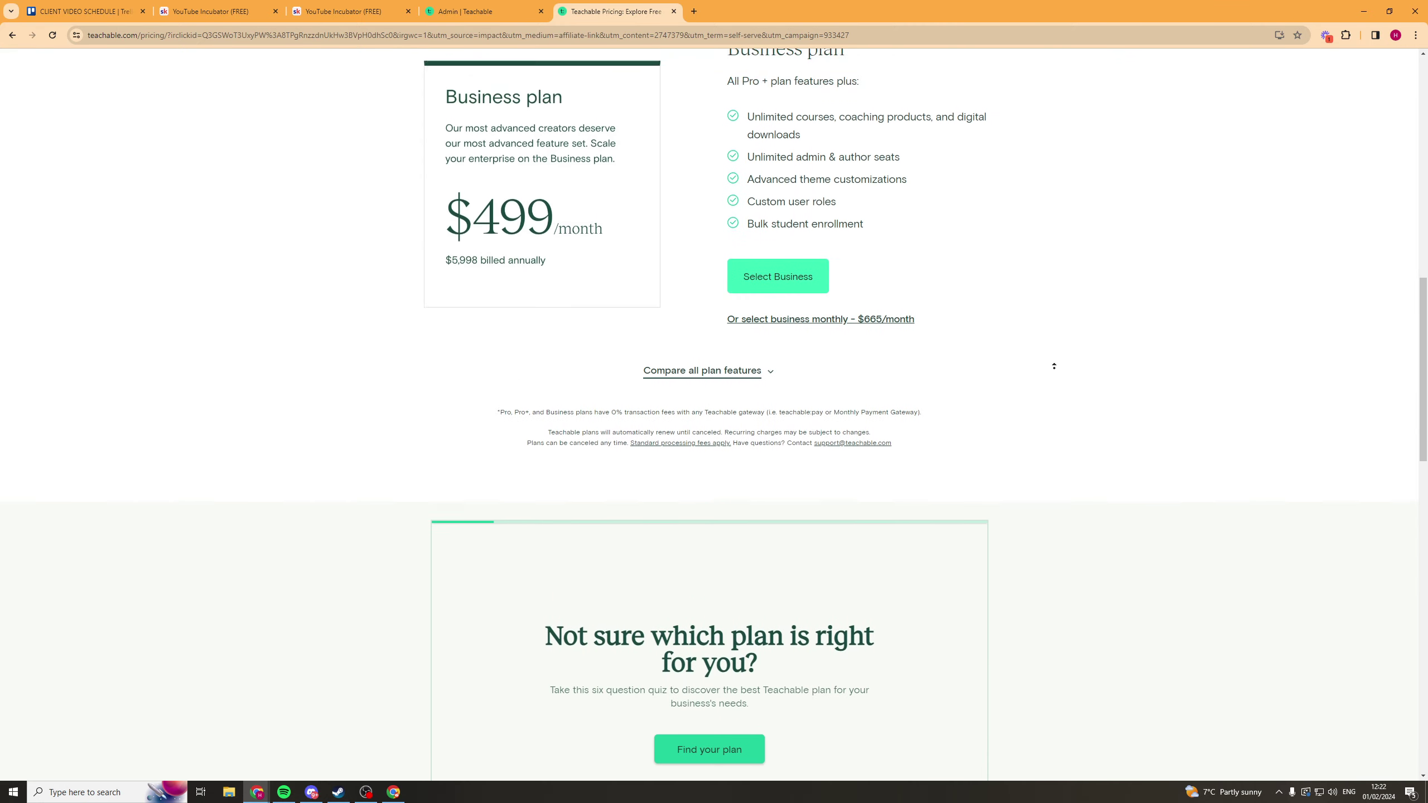
scroll(1121, 396, "up", 3)
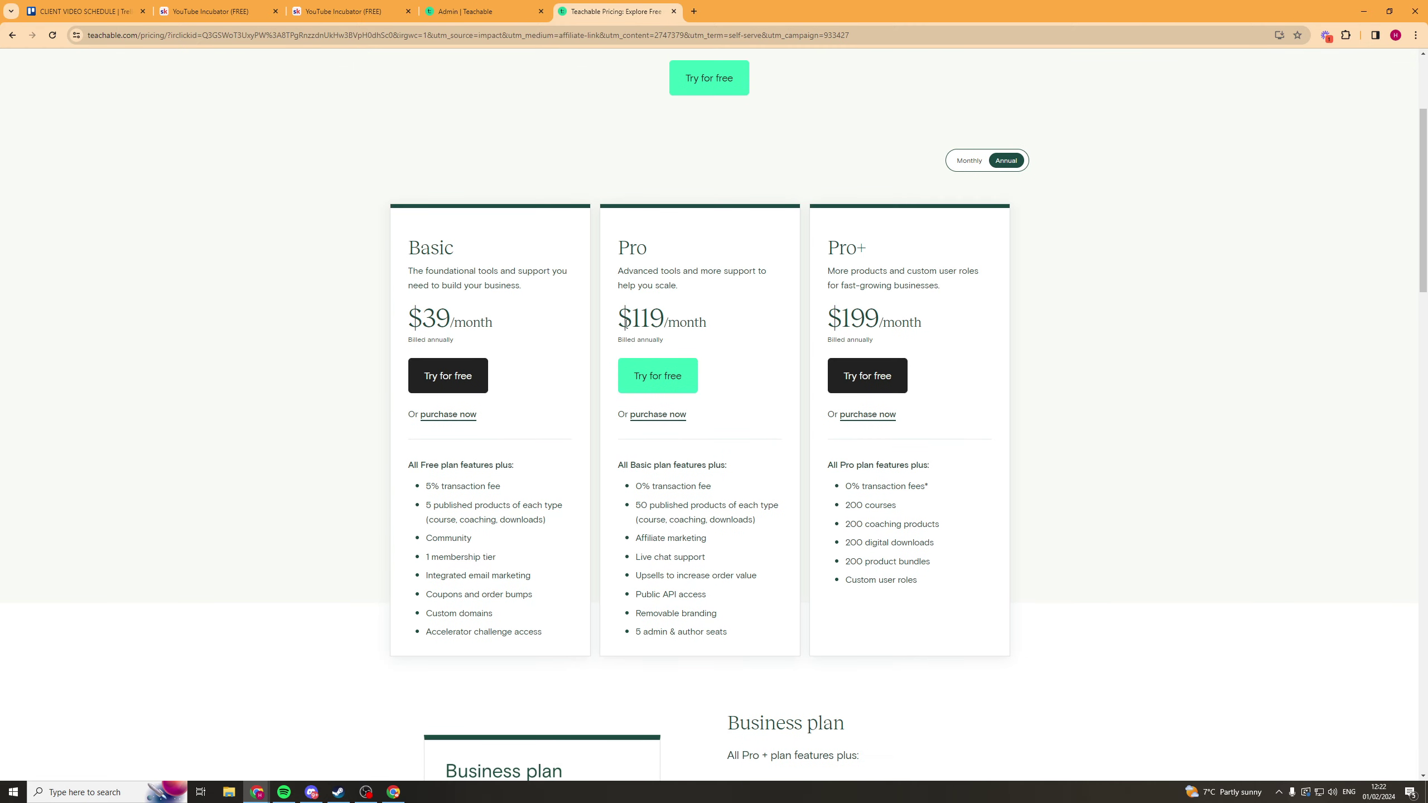
left_click_drag(414, 317, 549, 324)
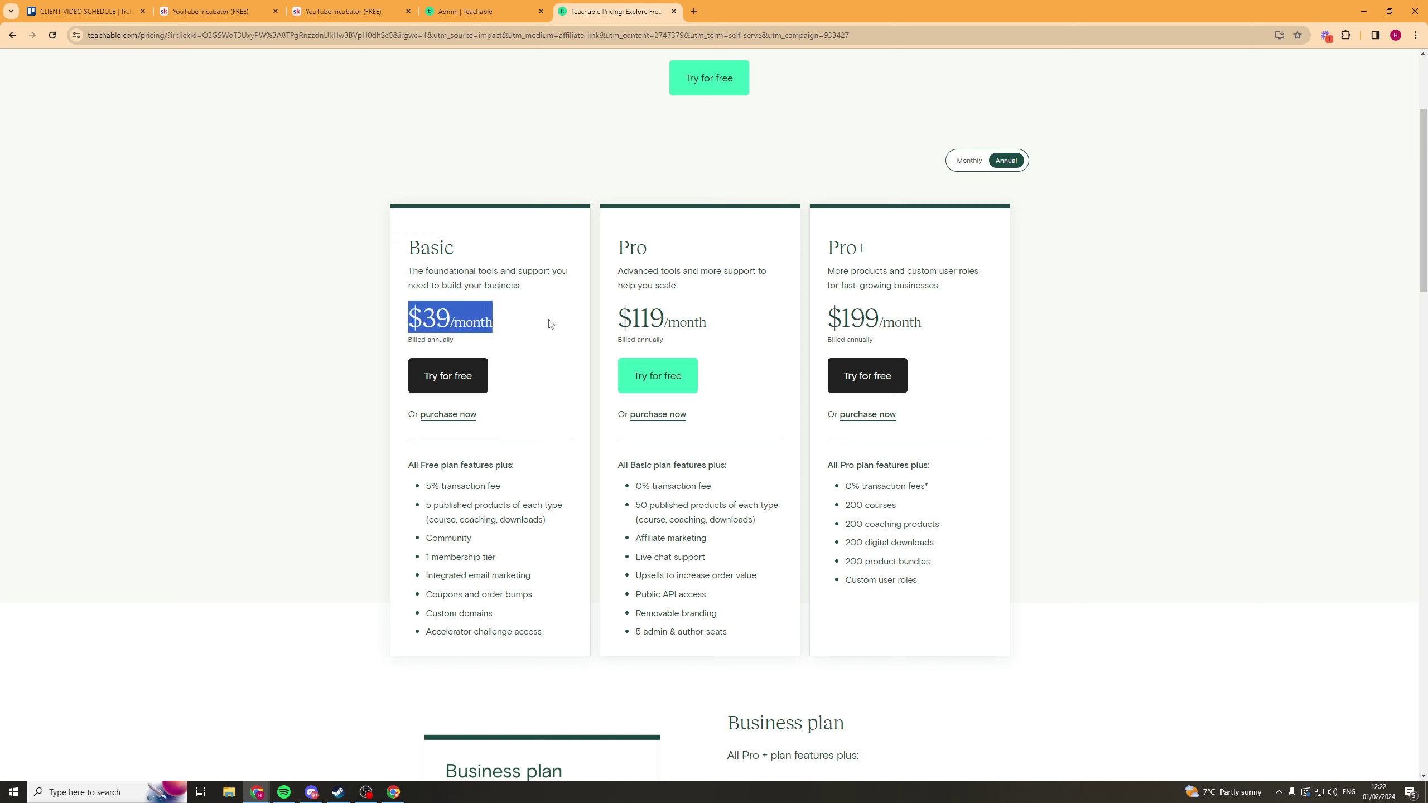
left_click(456, 304)
left_click_drag(411, 318, 549, 324)
left_click(436, 320)
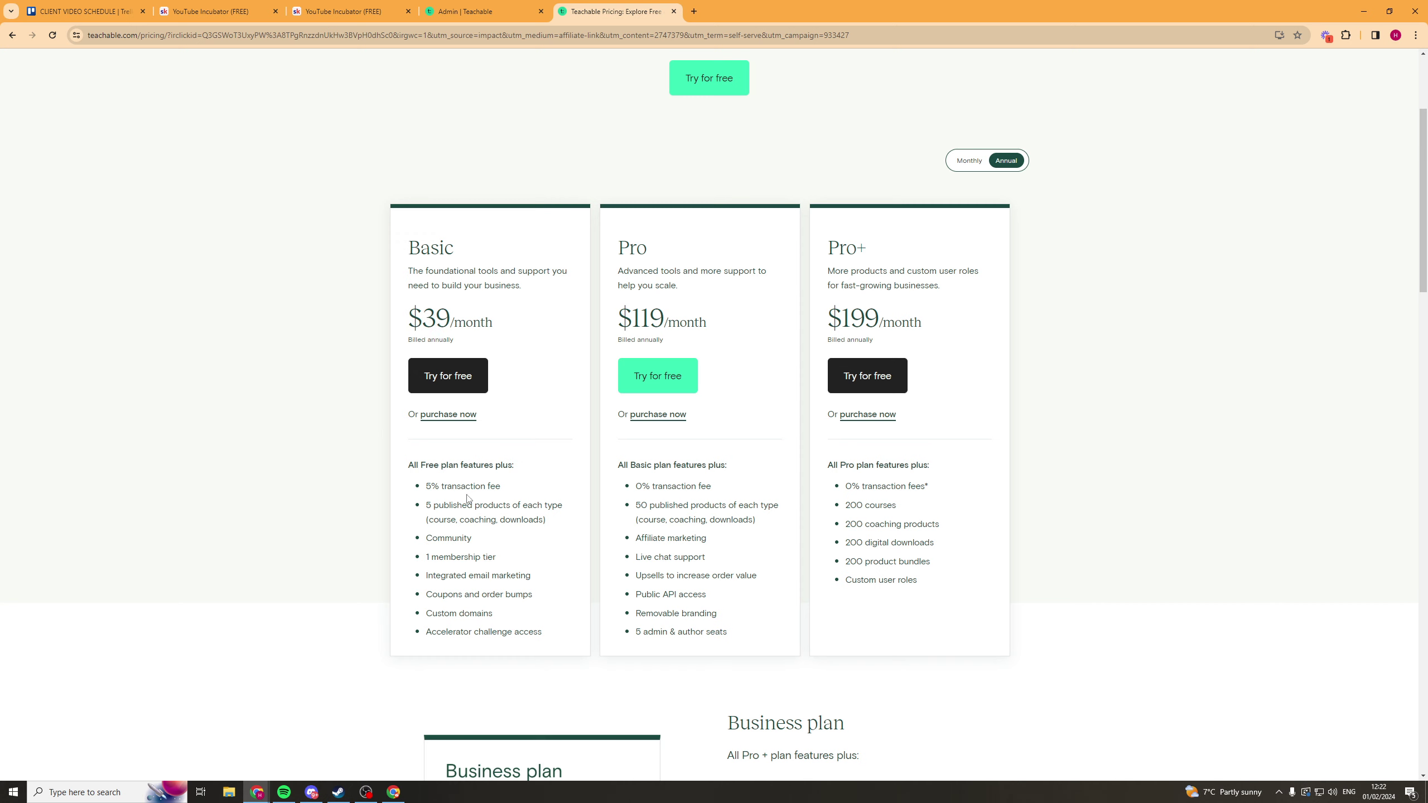
Highlight the Basic plan's 5% transaction fee item
left_click_drag(451, 489, 531, 493)
left_click(426, 489)
left_click_drag(426, 489, 550, 496)
left_click(427, 487)
left_click_drag(426, 487, 531, 491)
left_click(452, 491)
Highlight the Basic plan's published products item and the word Community
left_click_drag(423, 512, 537, 532)
left_click(550, 527)
double_click(450, 539)
left_click(452, 540)
Highlight the Integrated email marketing feature in the Basic plan
left_click_drag(446, 580, 531, 575)
double_click(511, 576)
left_click(466, 575)
triple_click(452, 579)
double_click(471, 579)
triple_click(471, 578)
double_click(471, 578)
triple_click(470, 578)
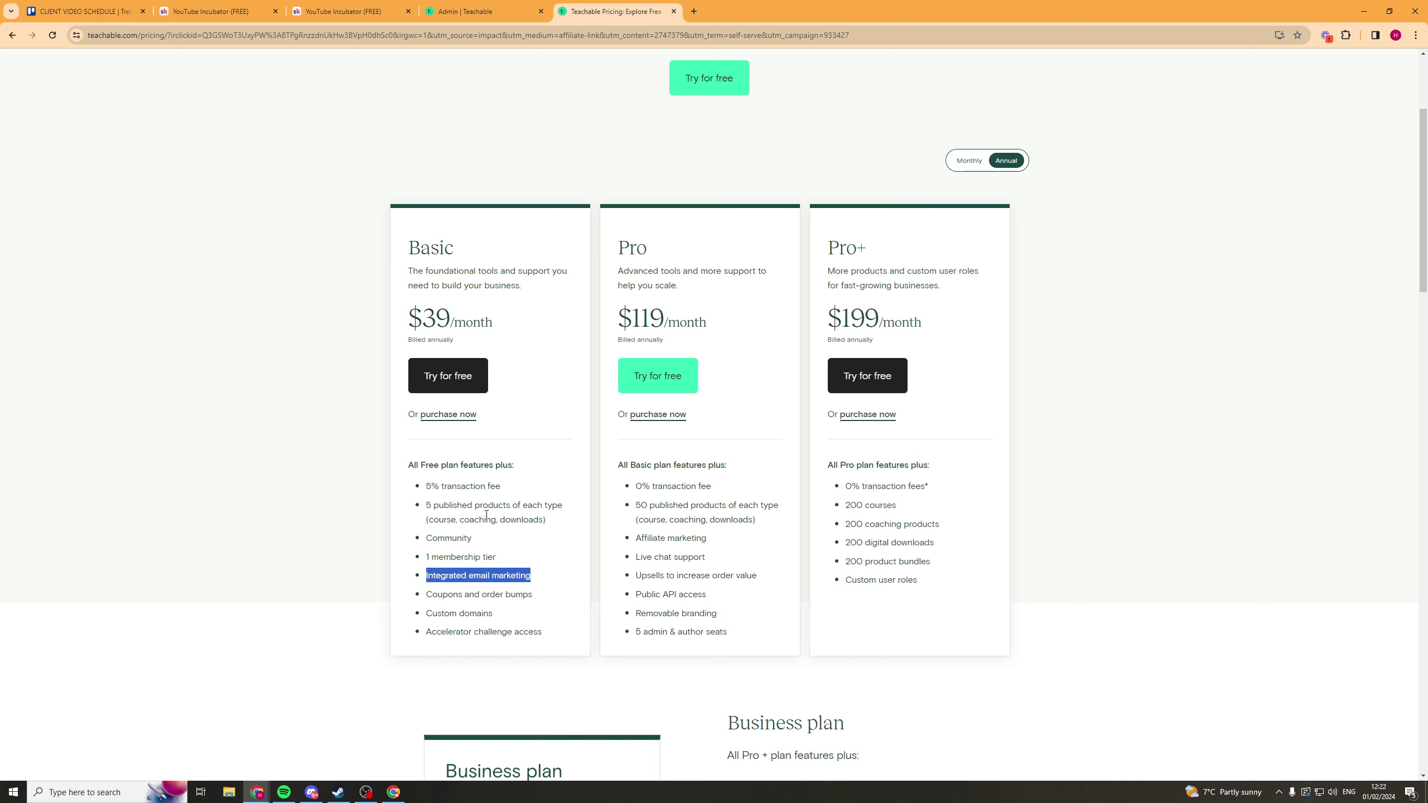
left_click(346, 274)
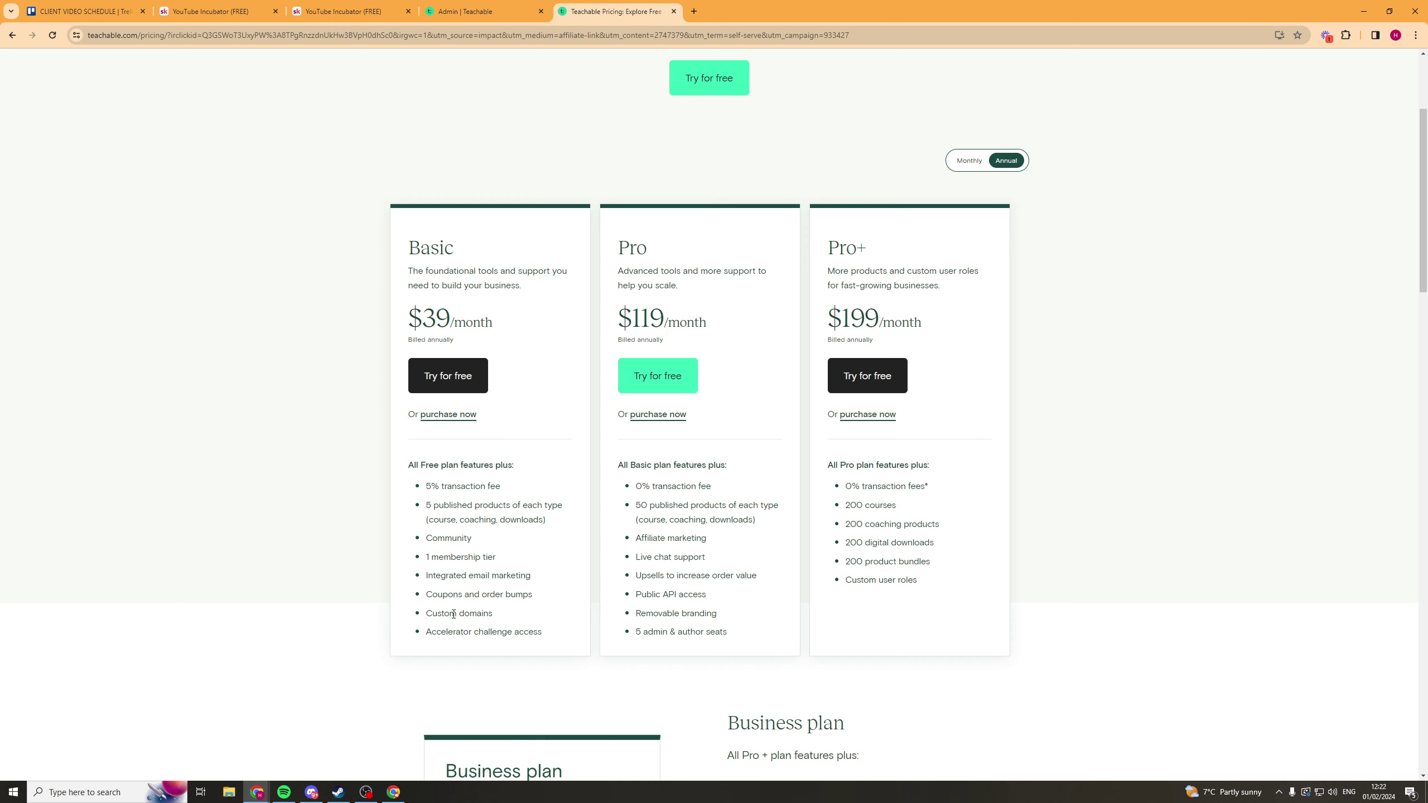
Highlight the Custom domains feature line
left_click_drag(413, 612, 495, 615)
left_click(515, 621)
triple_click(567, 622)
left_click(399, 338)
Highlight the Accelerator challenge access feature line
left_click_drag(554, 641, 431, 628)
left_click(509, 641)
left_click_drag(545, 641, 417, 634)
left_click(508, 629)
triple_click(501, 625)
left_click(621, 579)
Switch billing to Monthly and highlight the Pro $159, Pro+ and Basic $59 prices
left_click(969, 159)
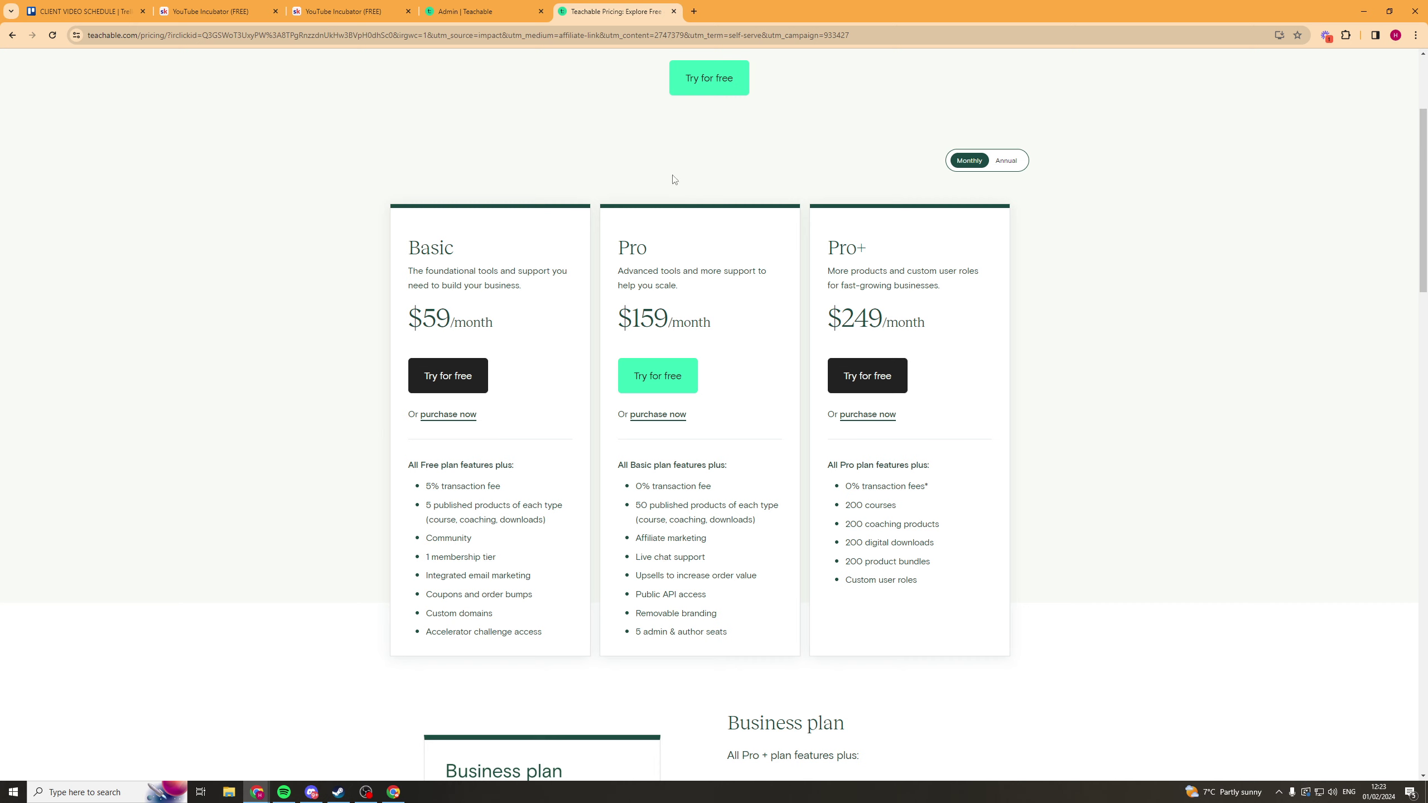
left_click_drag(618, 318, 734, 318)
left_click_drag(842, 318, 1024, 319)
left_click(854, 320)
left_click_drag(415, 318, 495, 324)
left_click(462, 185)
left_click_drag(462, 185, 472, 539)
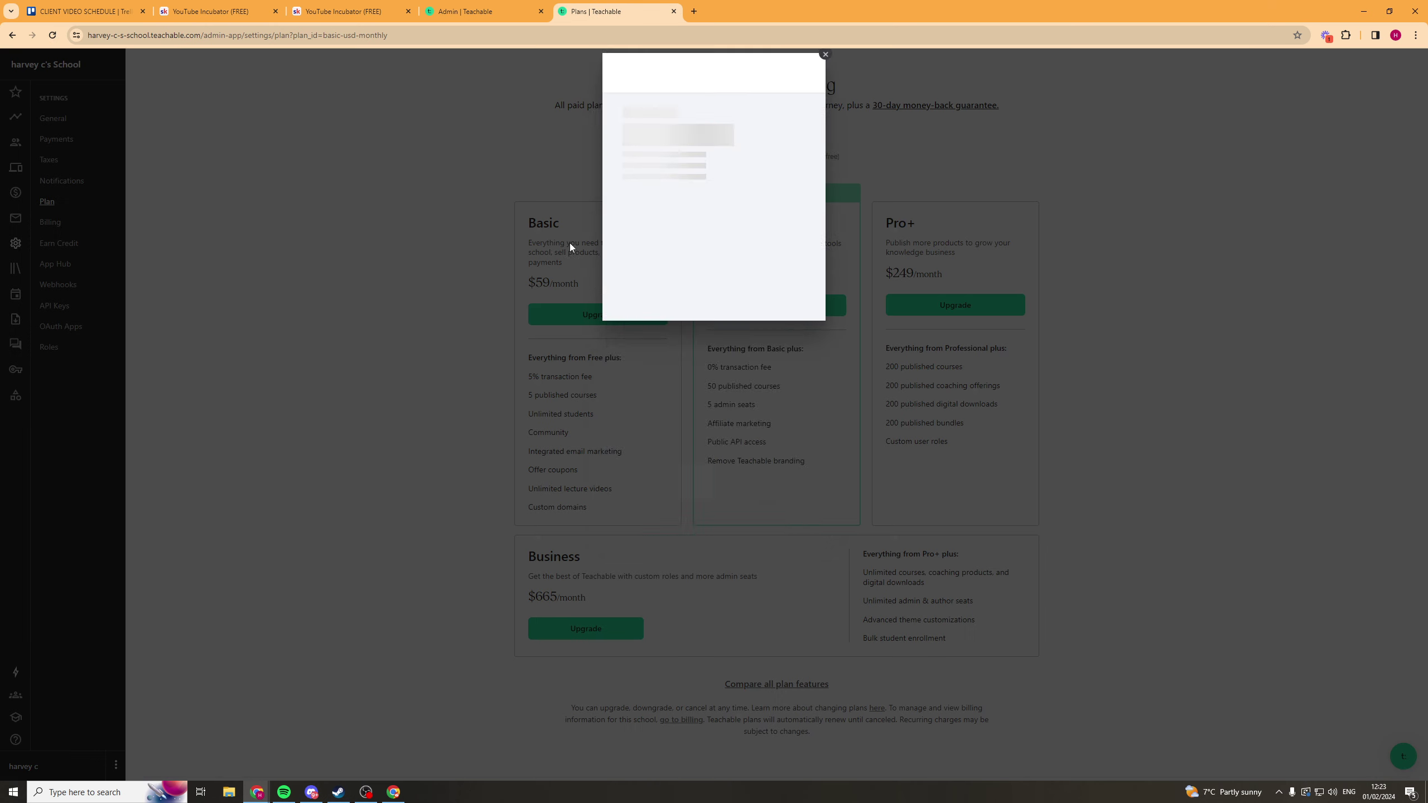
Dismiss the checkout popup and highlight the Plans & Pricing heading and Billing Frequency
key("Escape")
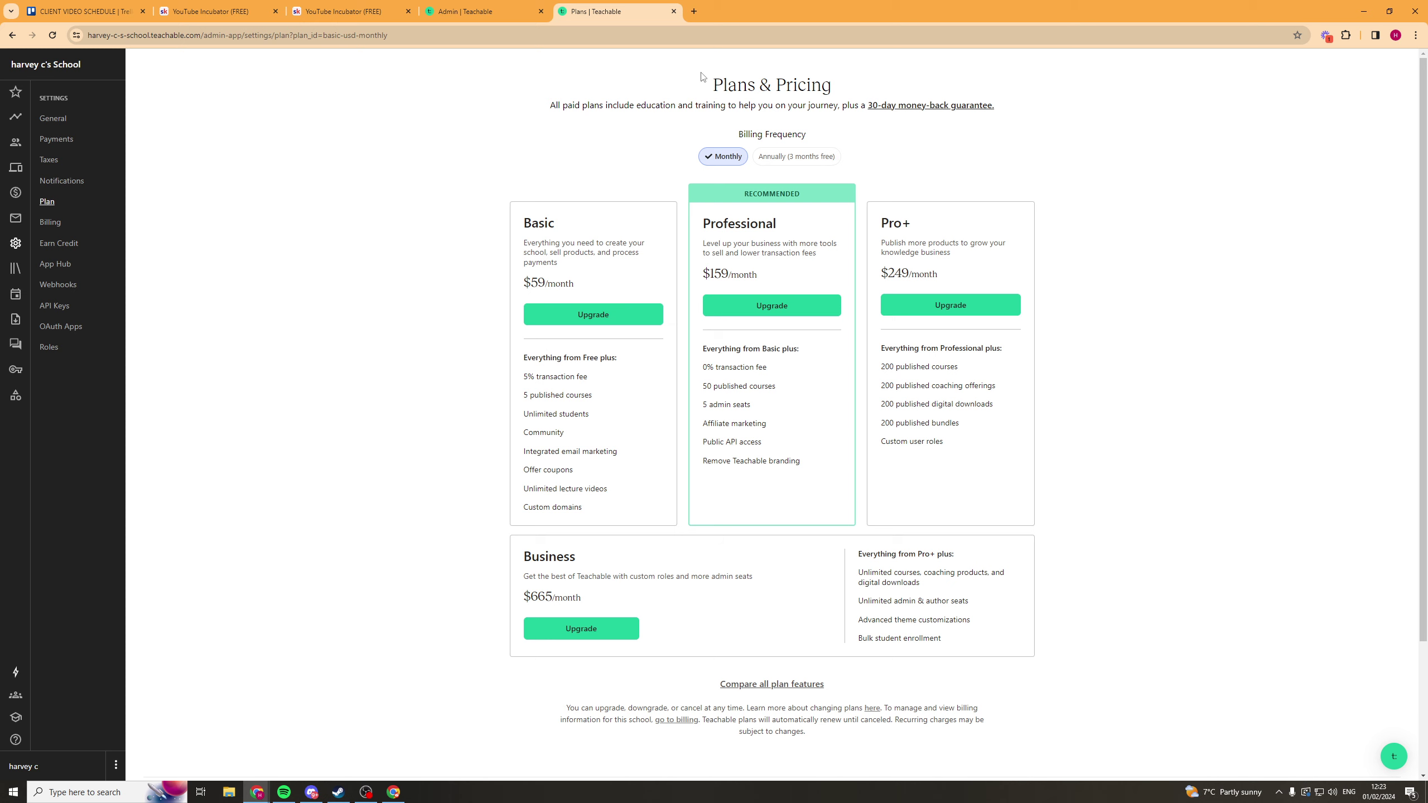
left_click_drag(702, 81, 1020, 114)
left_click(1020, 114)
left_click_drag(710, 83, 1039, 141)
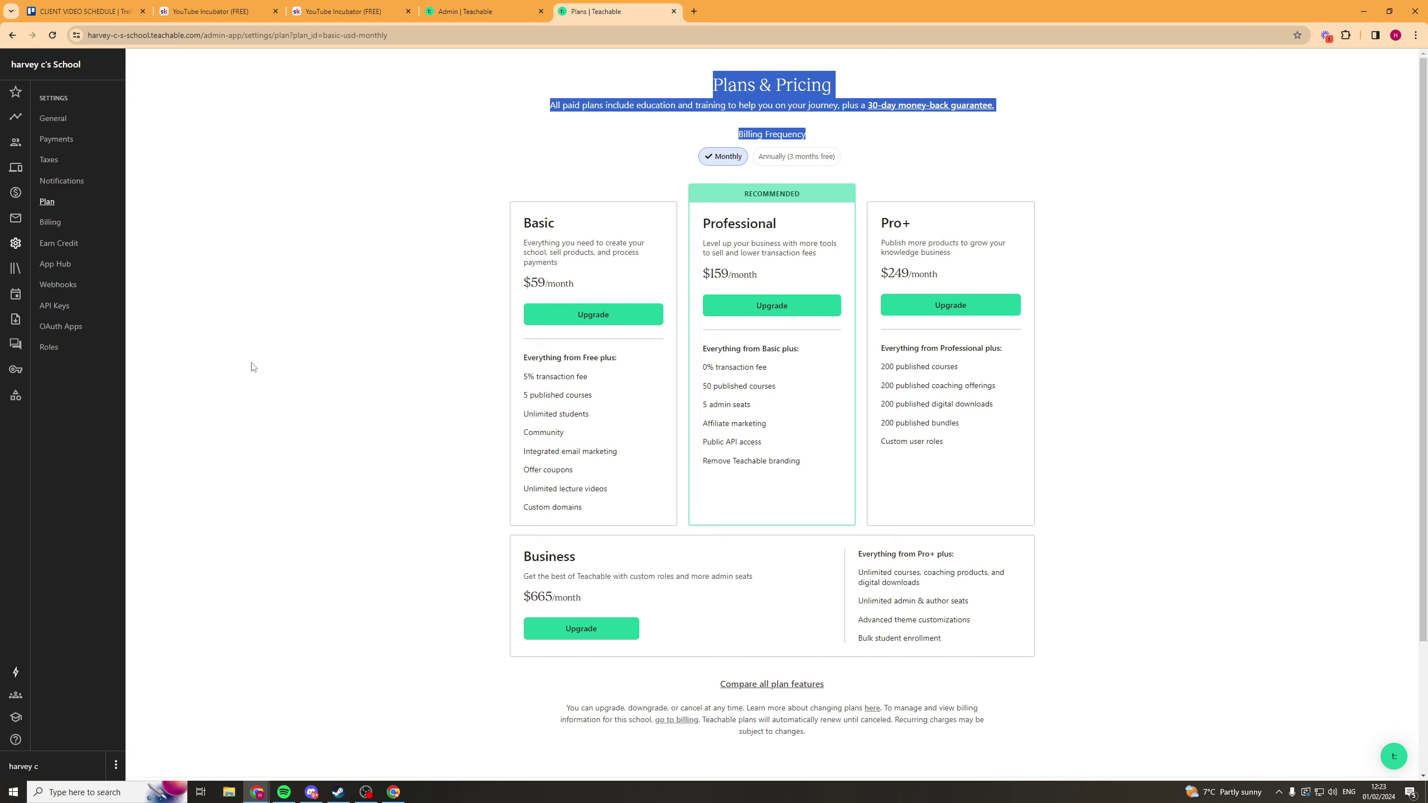
left_click(275, 400)
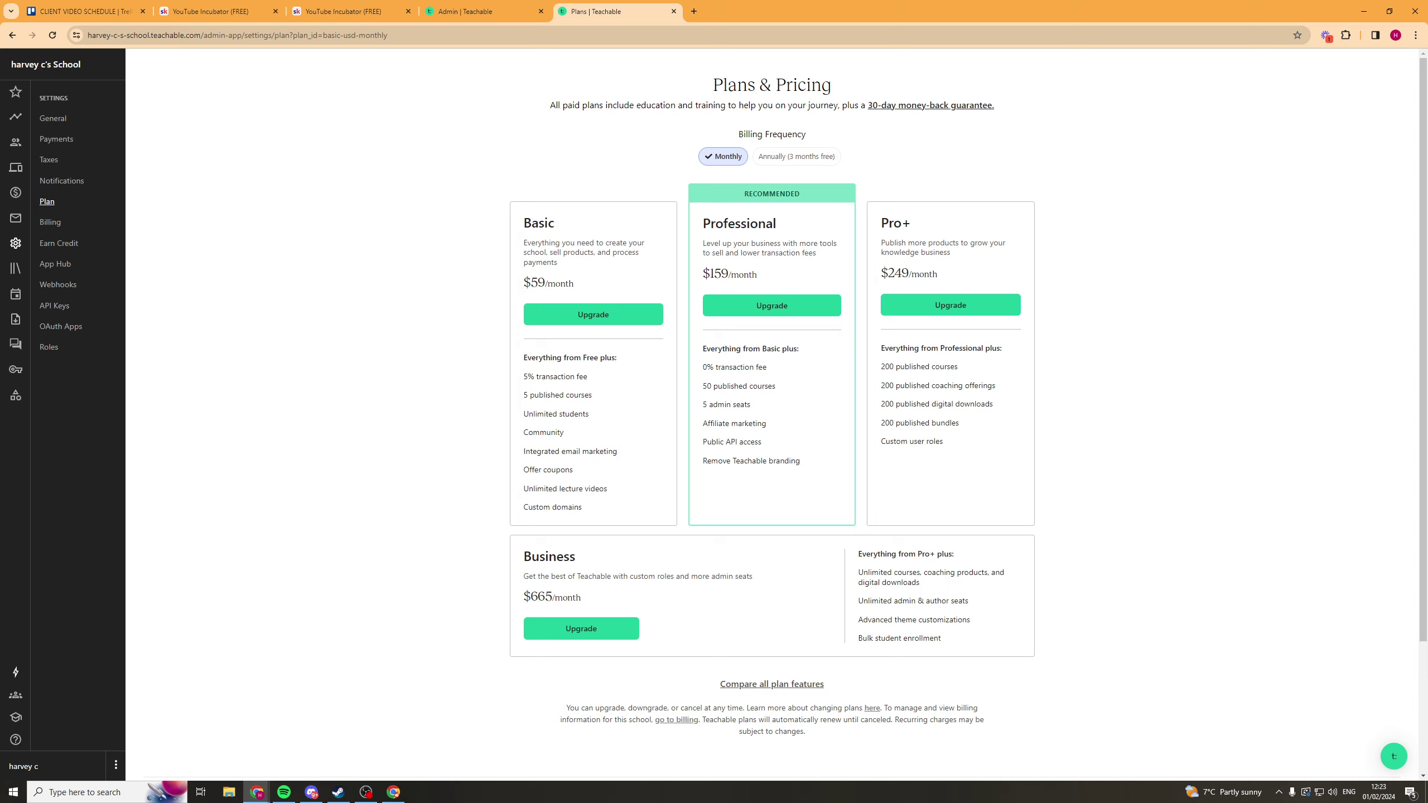